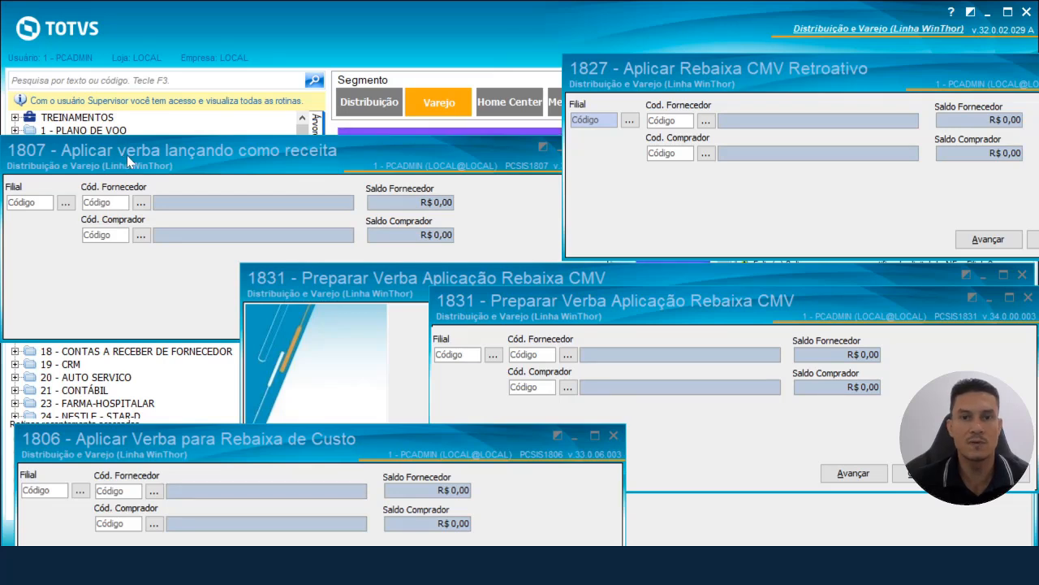
- Load the supplier and buyer balances in routine 1807 for branch 1, supplier 140 and buyer 1
left_click(84, 156)
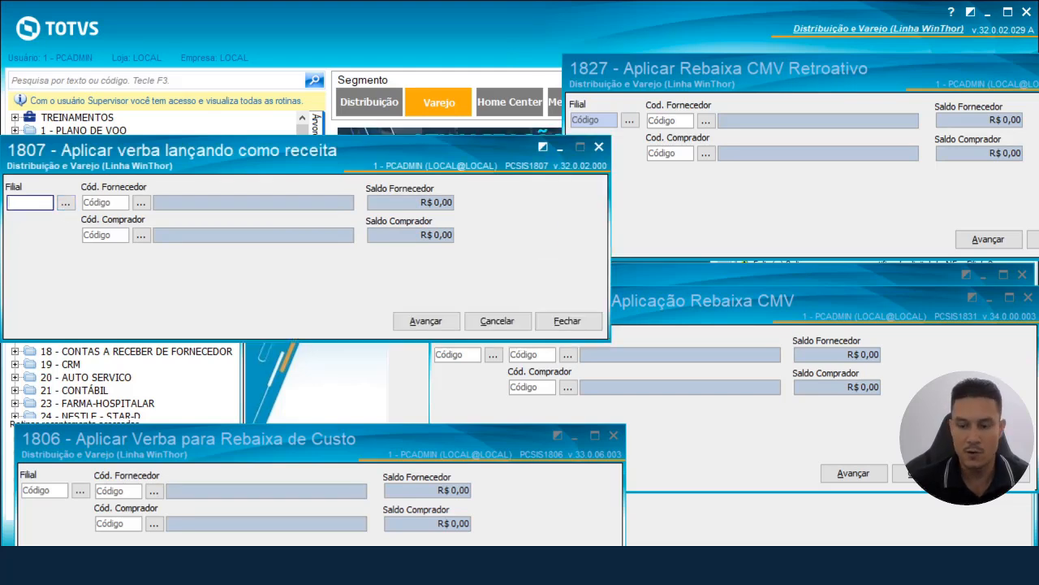
type("1")
key("Tab")
type("140")
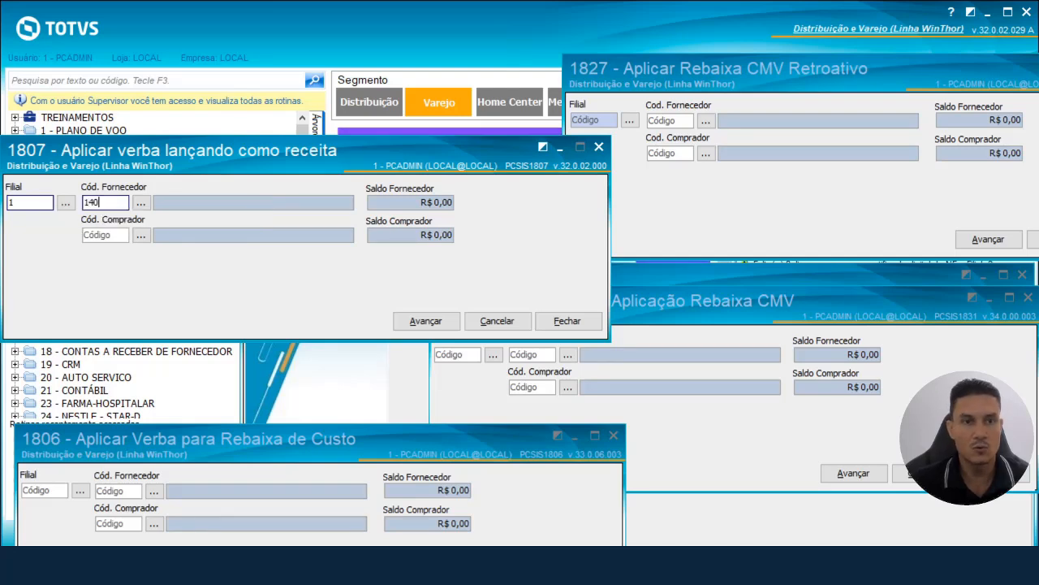
key("Tab")
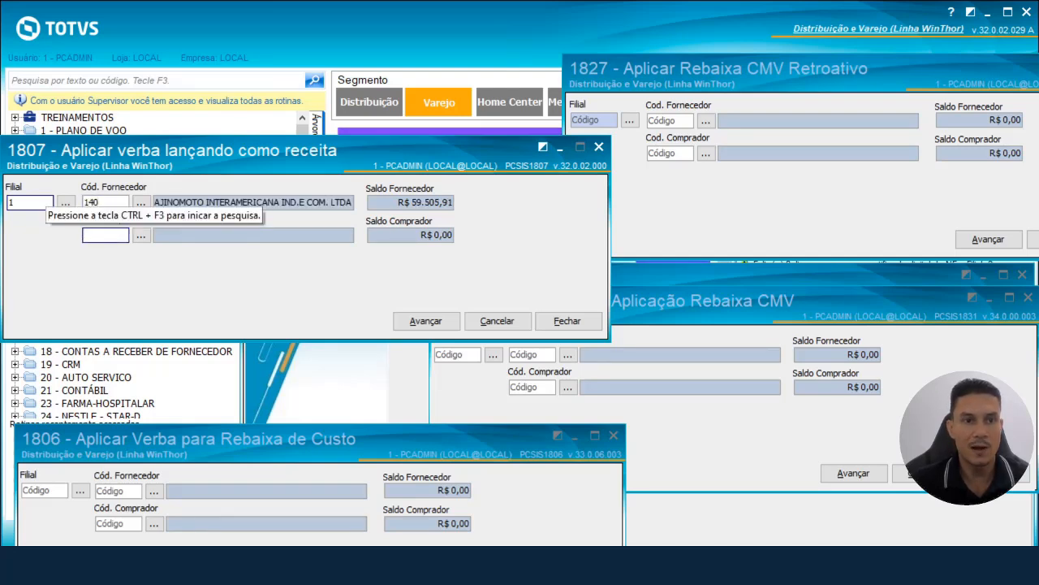
type("1")
key("Tab")
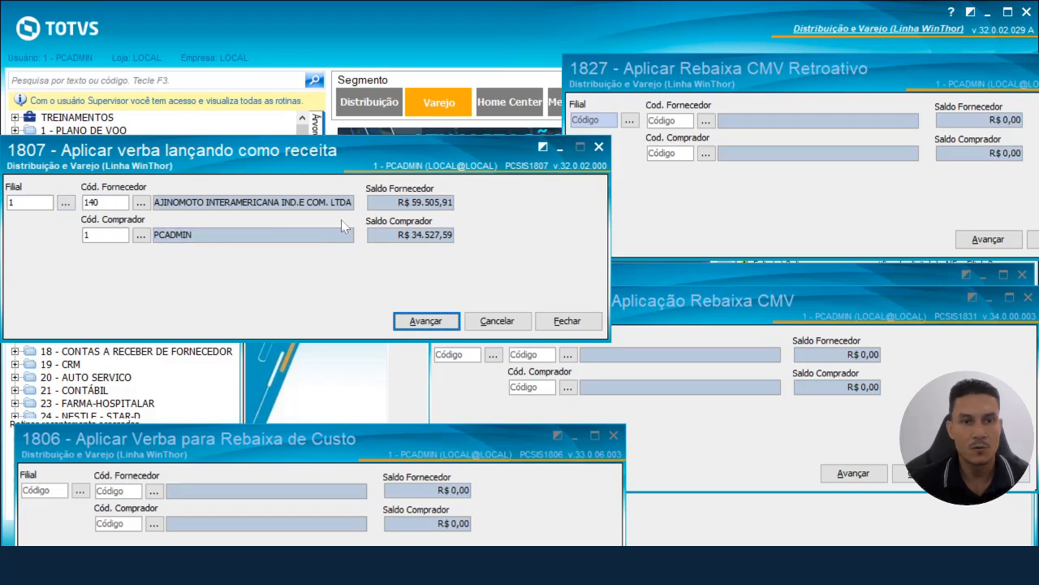
double_click(99, 202)
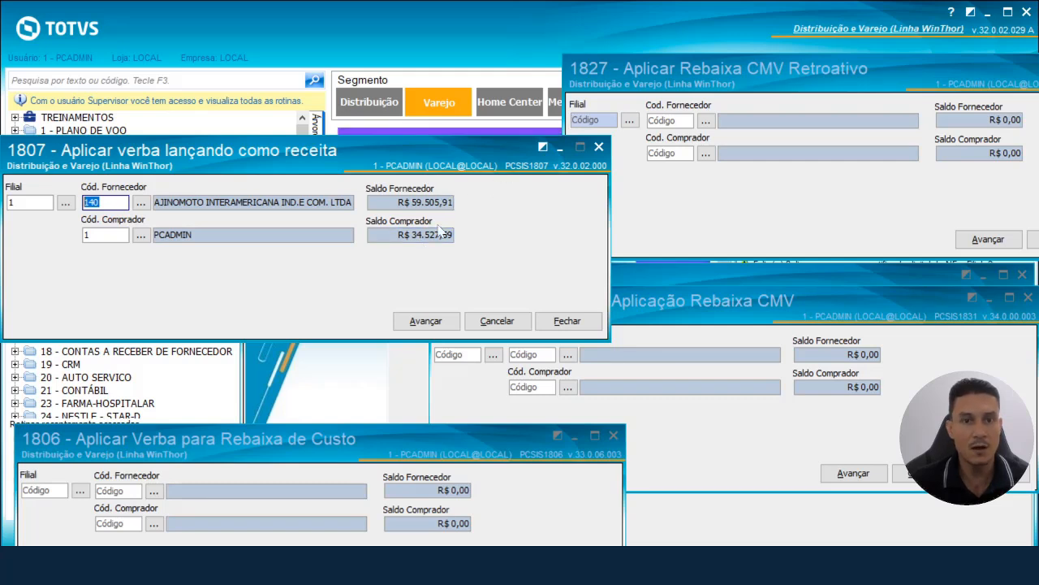
- Load the balances in routine 1827 using branch 1, supplier 140 and buyer 1
left_click(576, 124)
type("1")
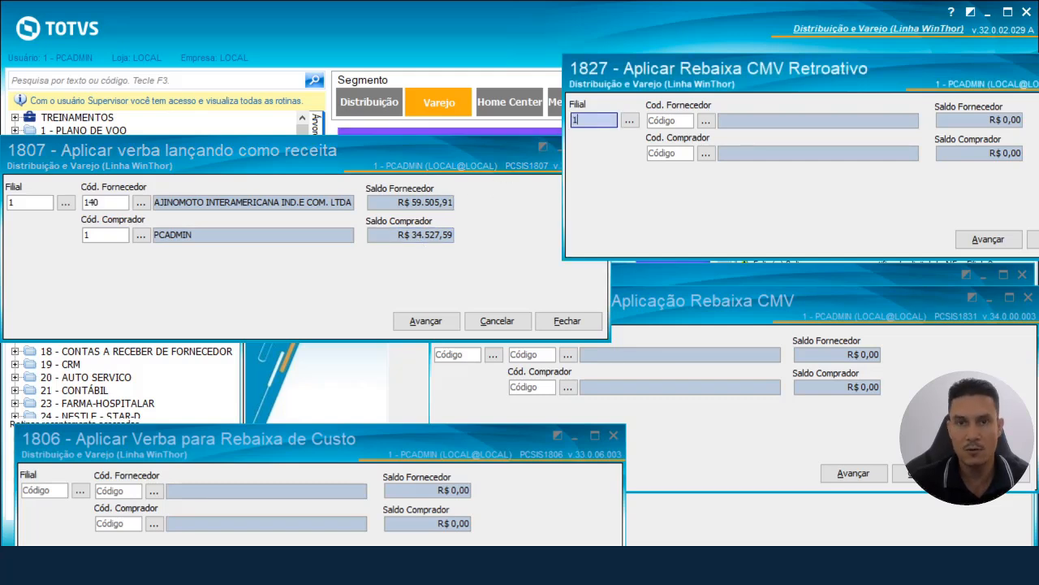
key("Tab")
type("140")
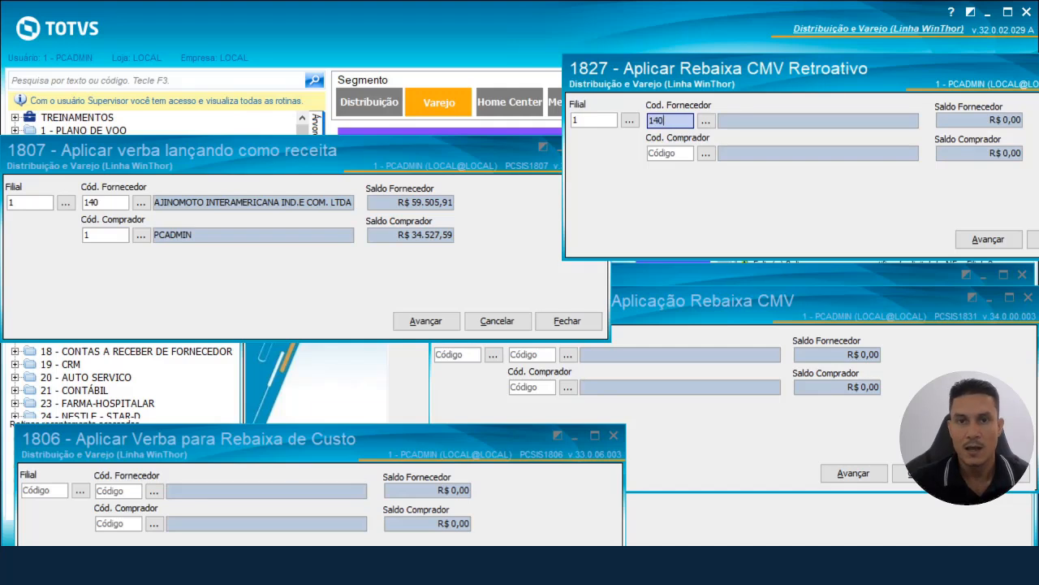
key("Tab")
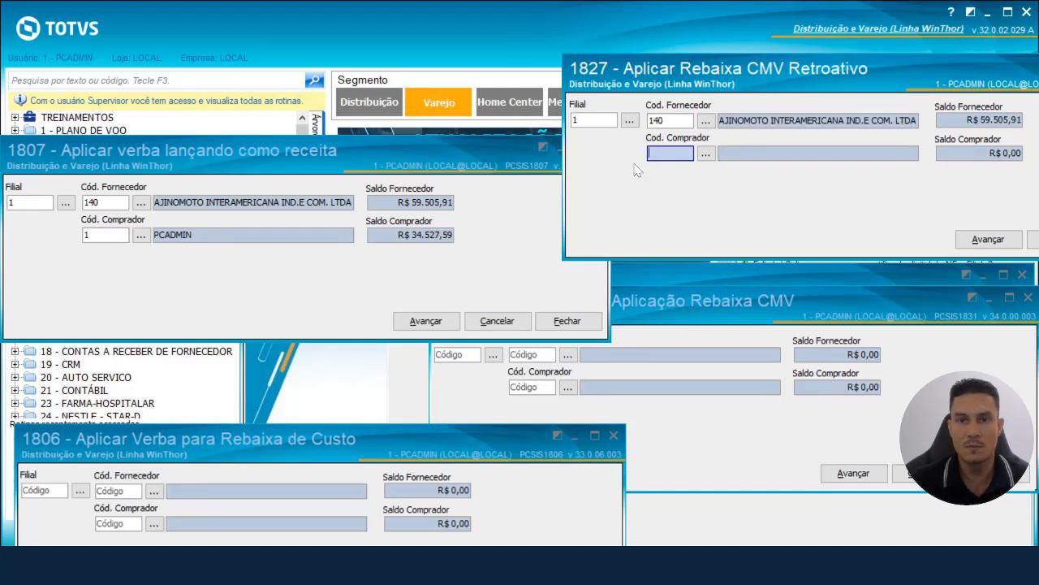
type("1")
key("Tab")
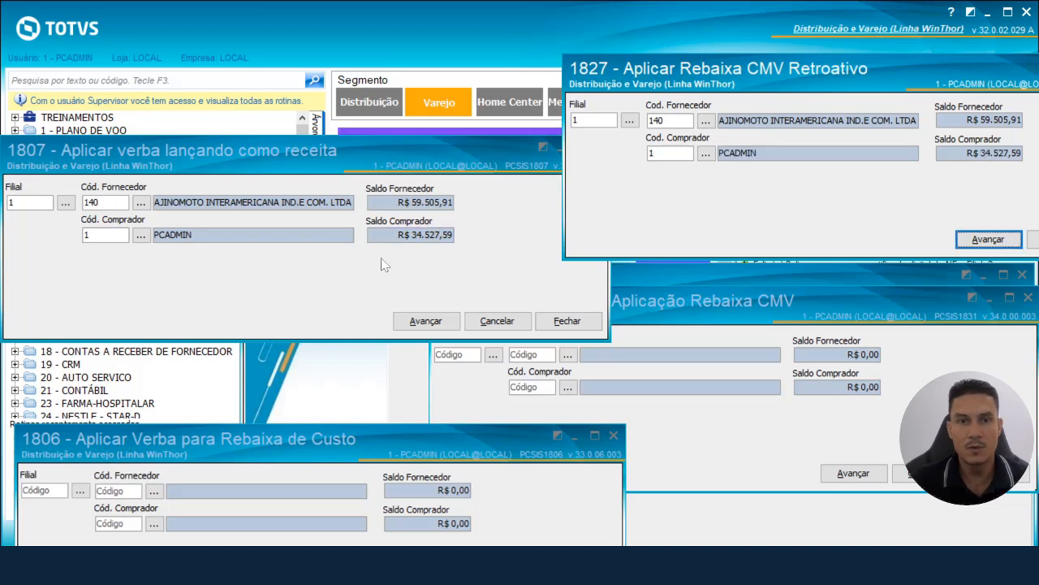
- Query the supplier and buyer balances in routine 1831 with branch 1, supplier 140 and buyer 1
left_click(705, 322)
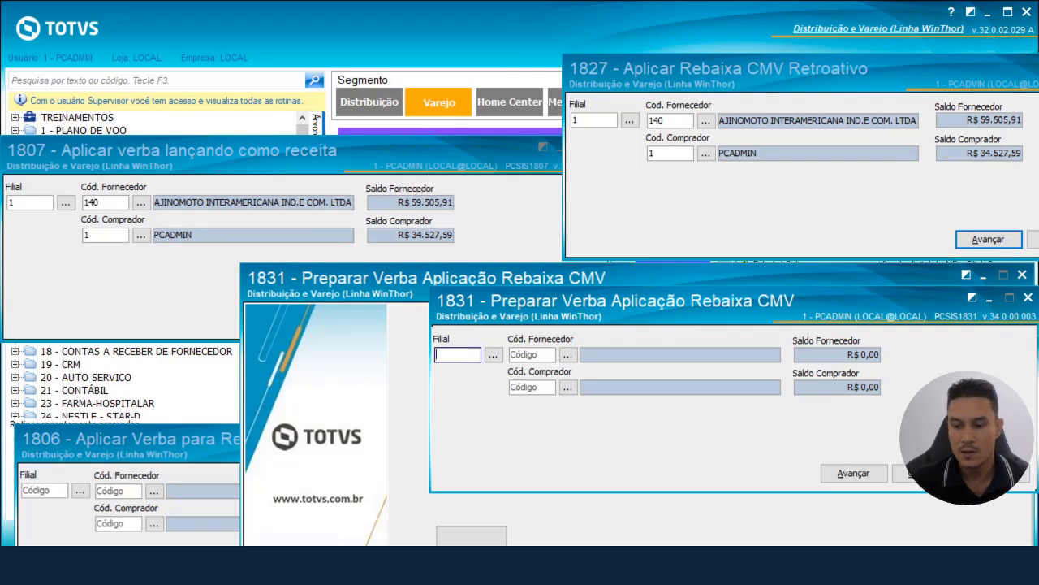
type("1")
key("Tab")
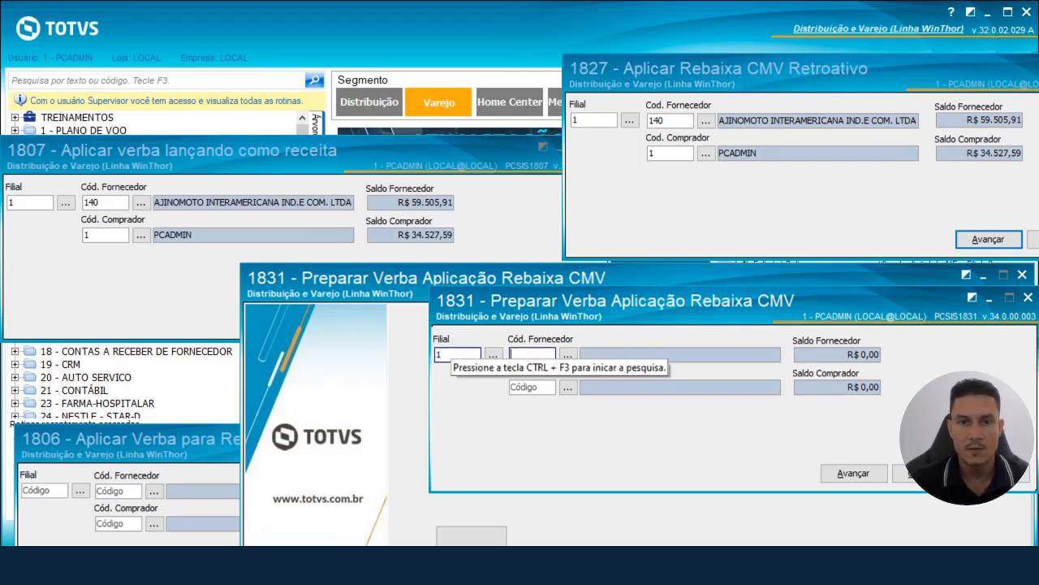
type("140")
key("Tab")
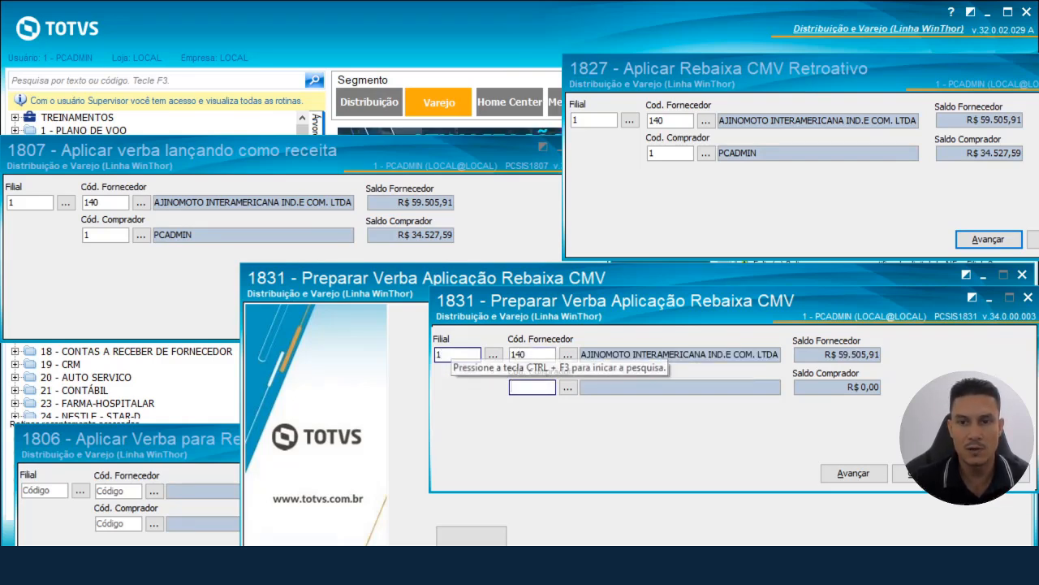
type("1")
key("Tab")
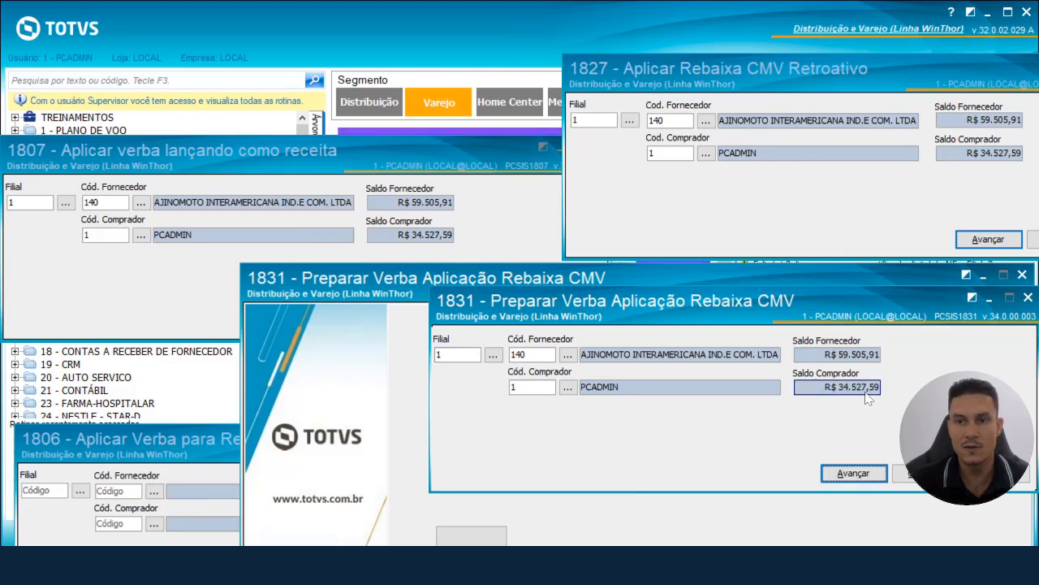
- Enter branch 1, supplier 140 and buyer 1 in routine 1806 to load both balances
left_click(201, 483)
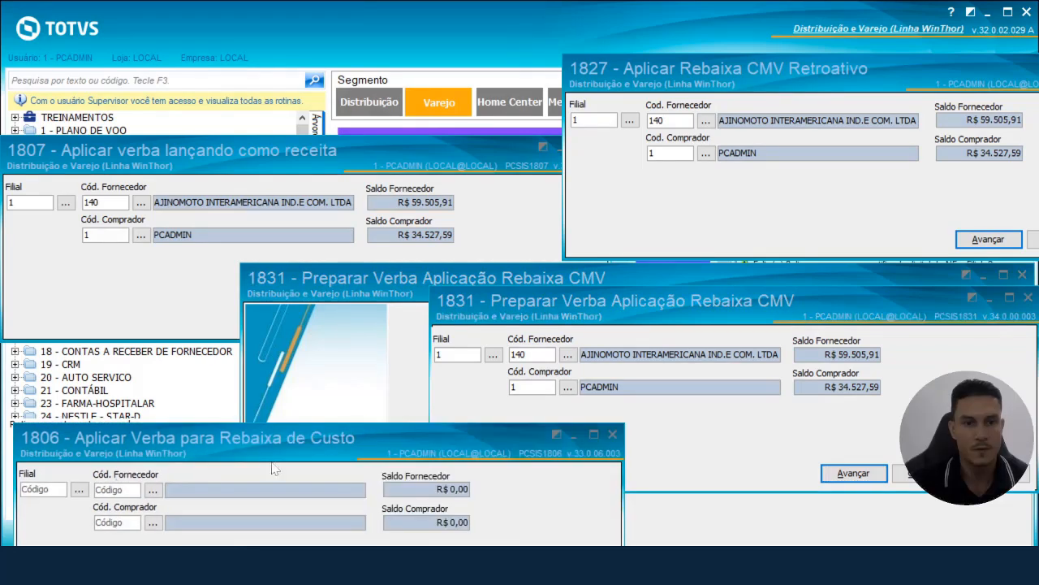
type("1")
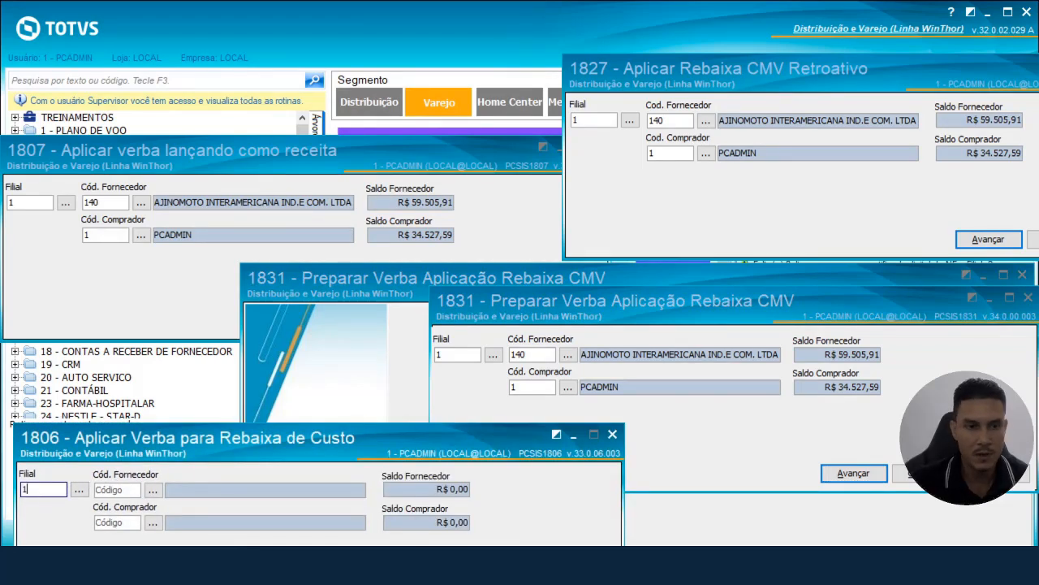
key("Tab")
type("140")
key("Tab")
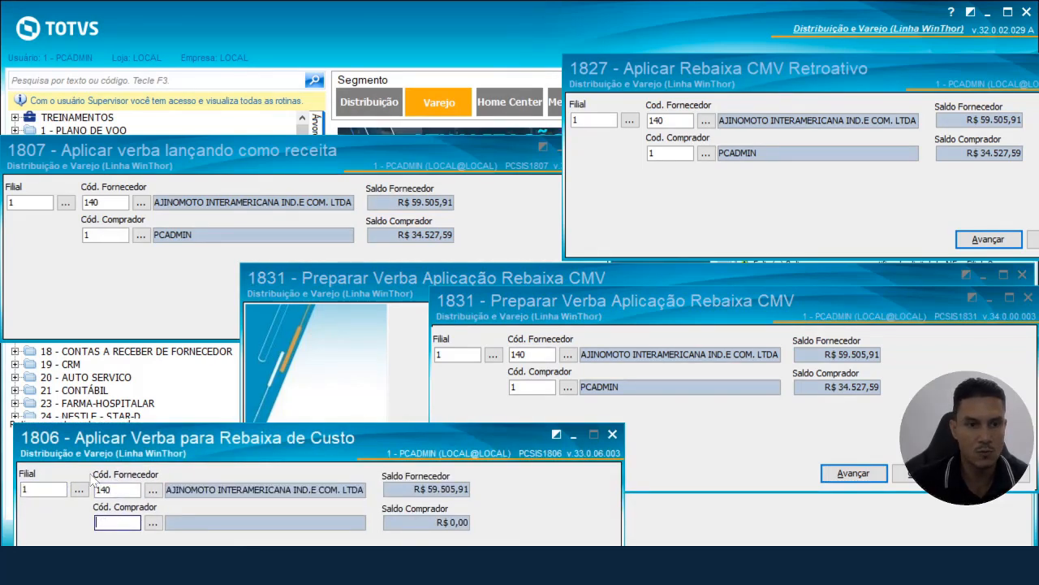
type("1")
key("Tab")
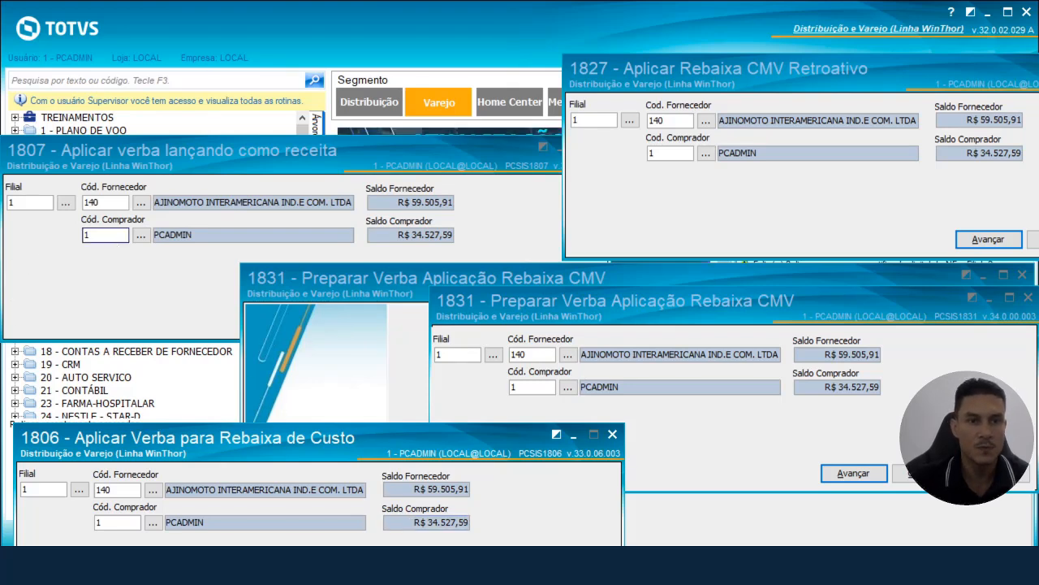
- Set the buyer code to 100 in routines 1807 and 1827 to compare the buyer balance
left_click(86, 234)
type("100")
key("Tab")
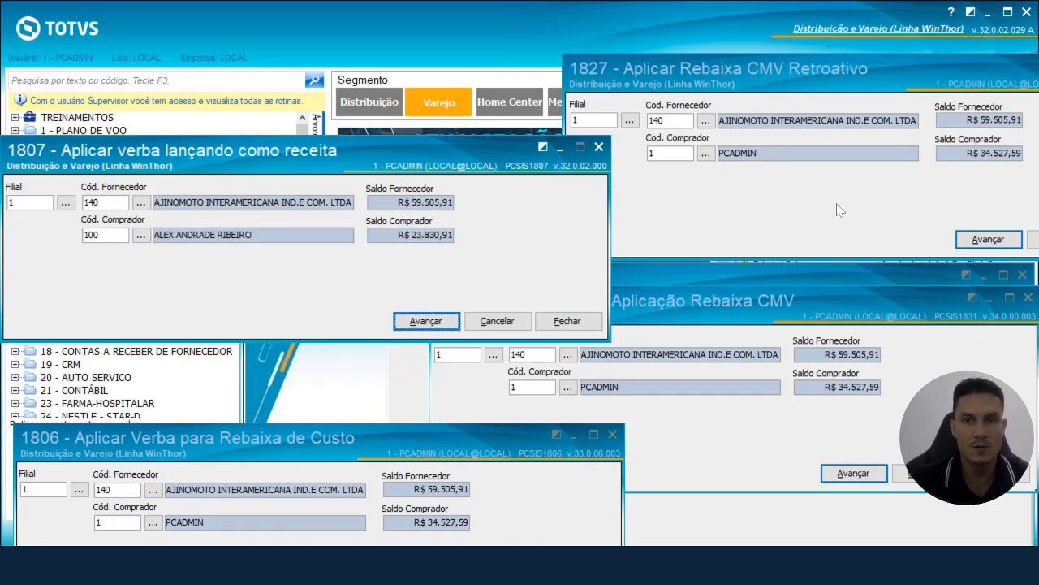
left_click(670, 153)
type("100")
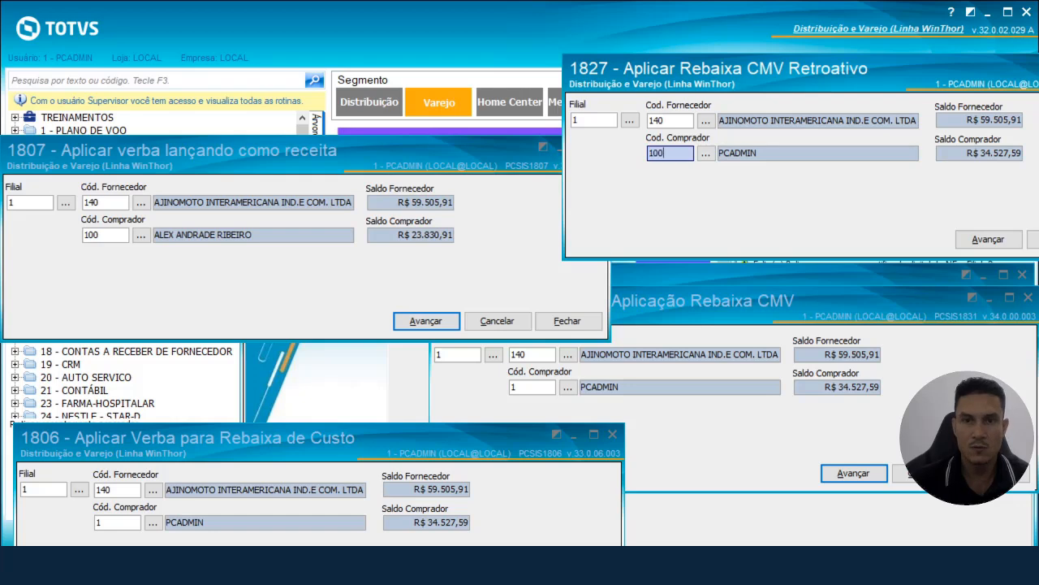
key("Tab")
left_click(999, 166)
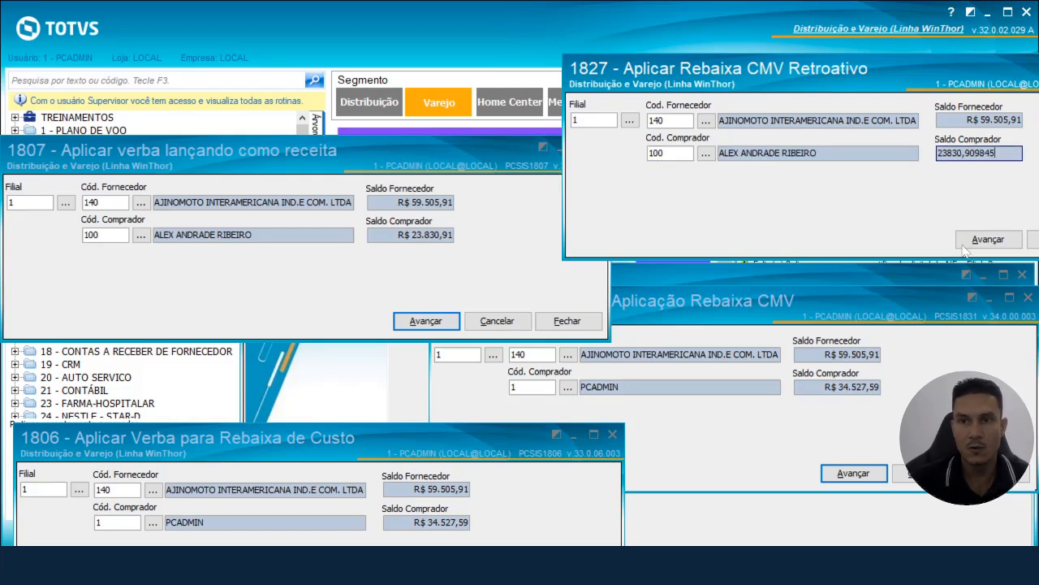
- Set the buyer code to 100 in routines 1831 and 1806 to load that buyer's balance
left_click(529, 389)
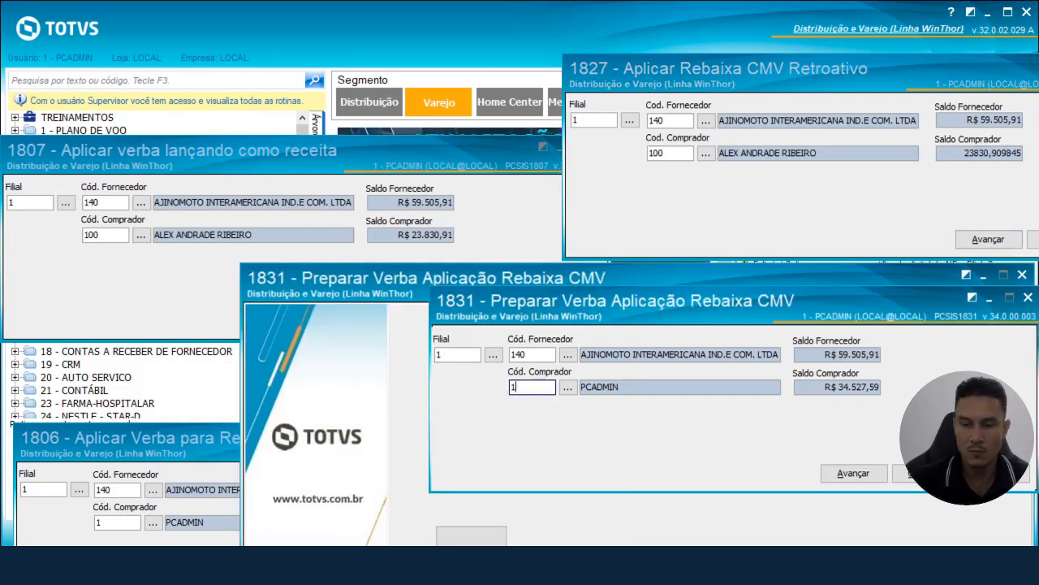
type("100")
key("Tab")
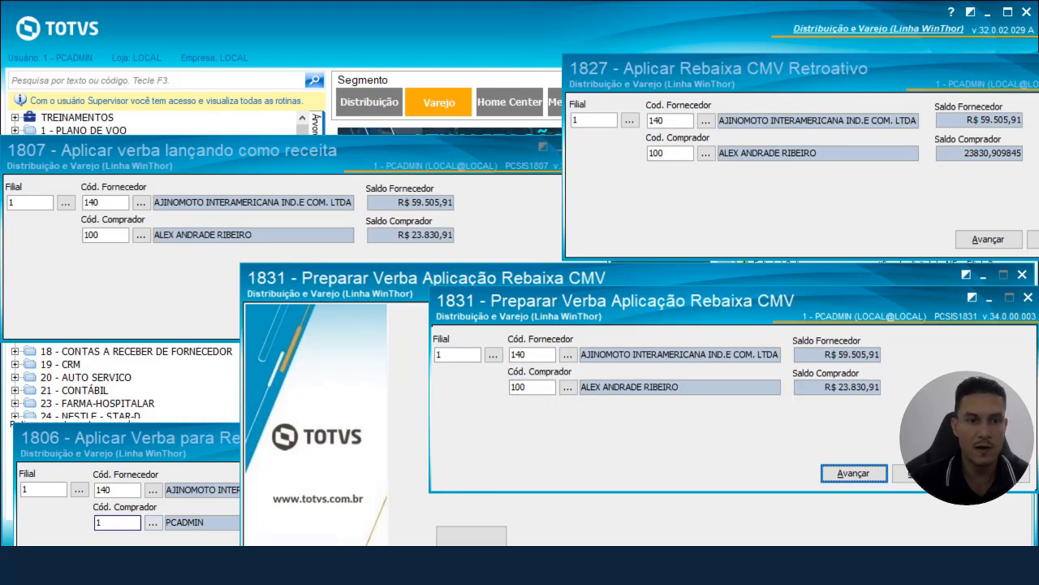
left_click(114, 522)
type("100")
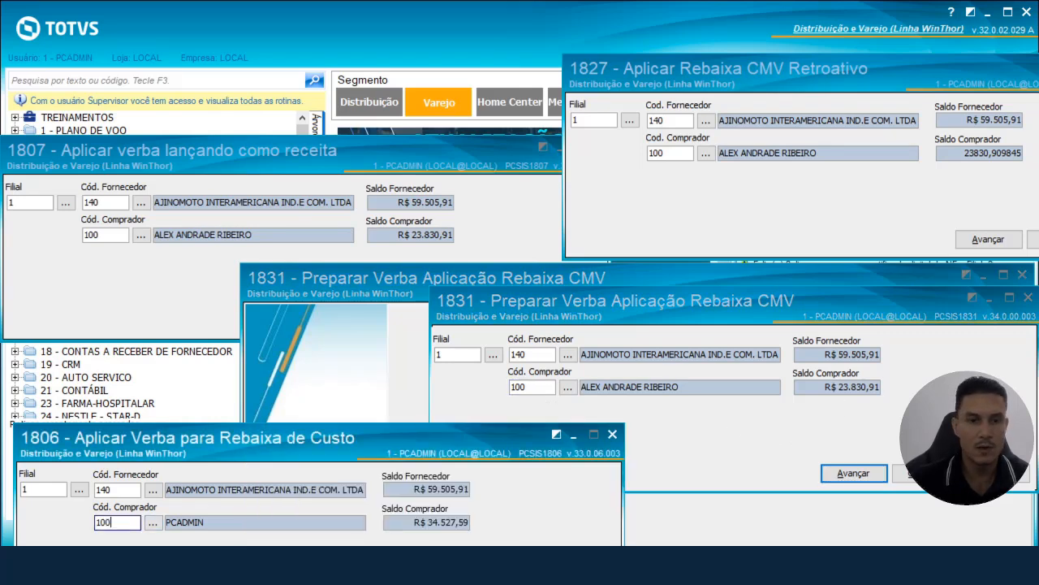
key("Tab")
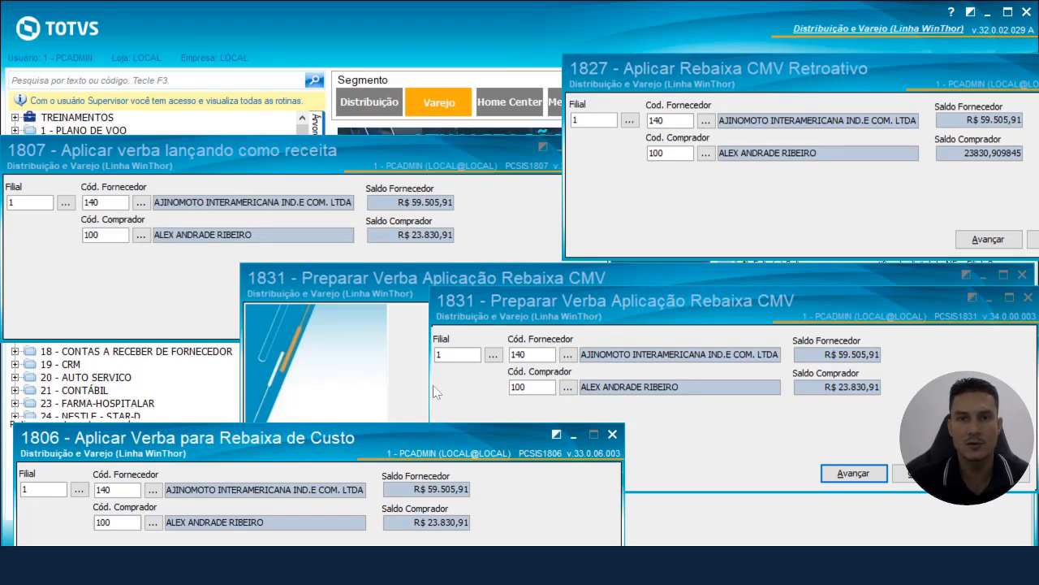
- Close routine 1831 and clear the 1827, 1807 and 1806 windows from view to free the main menu
left_click(1027, 299)
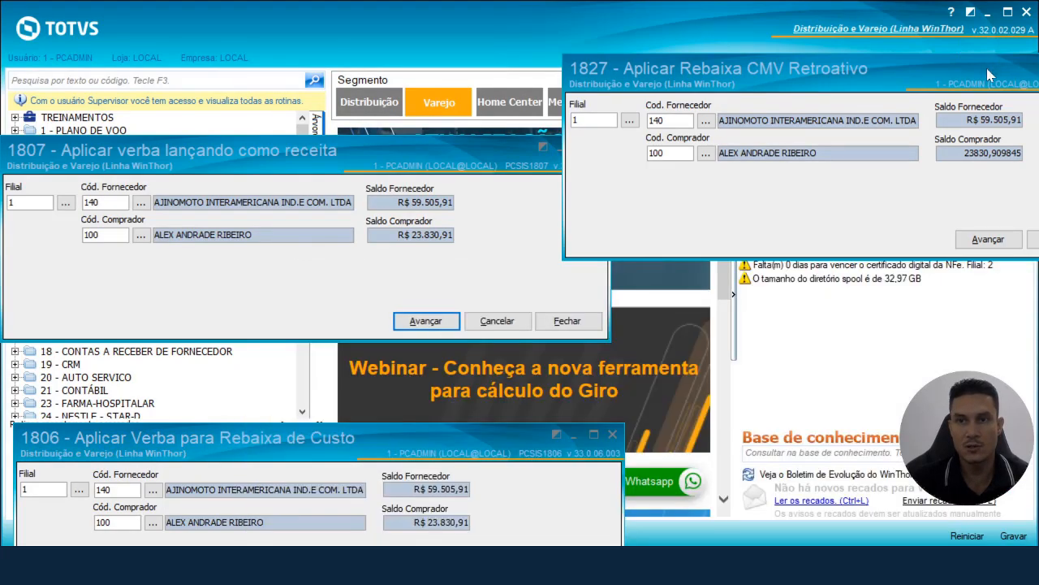
left_click_drag(989, 75, 753, 77)
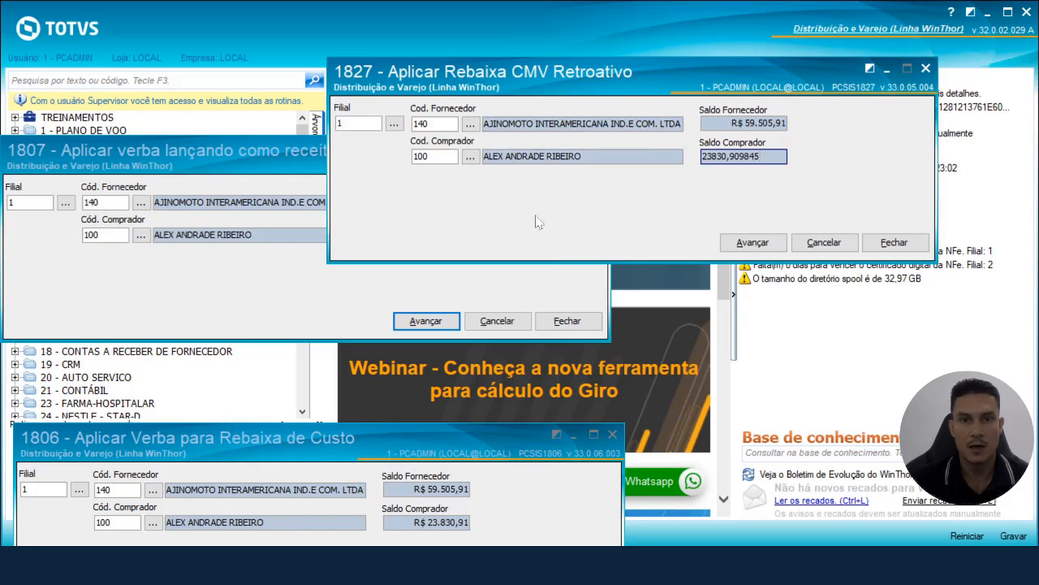
left_click(823, 242)
left_click(888, 70)
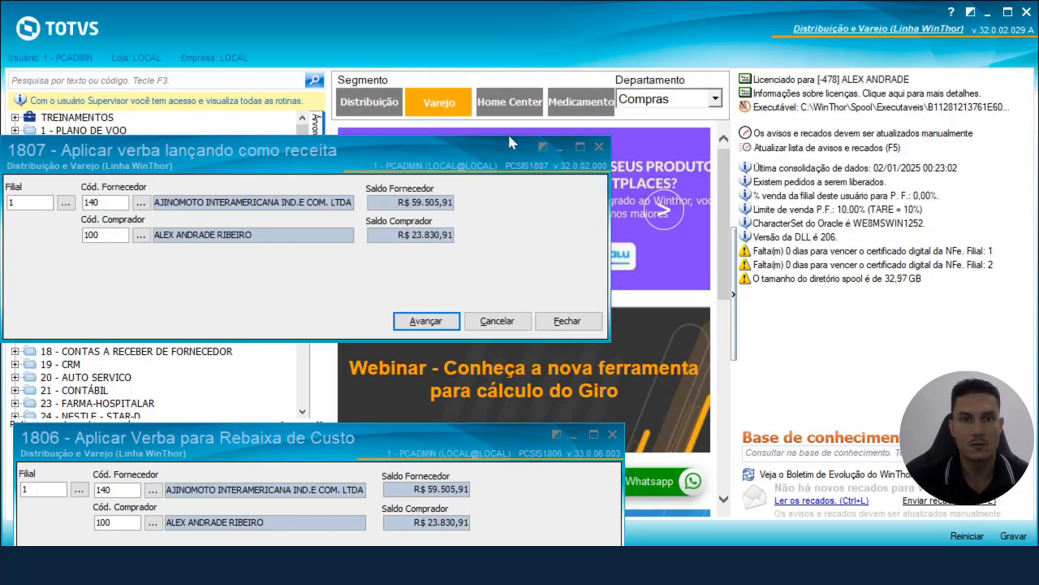
key("Tab")
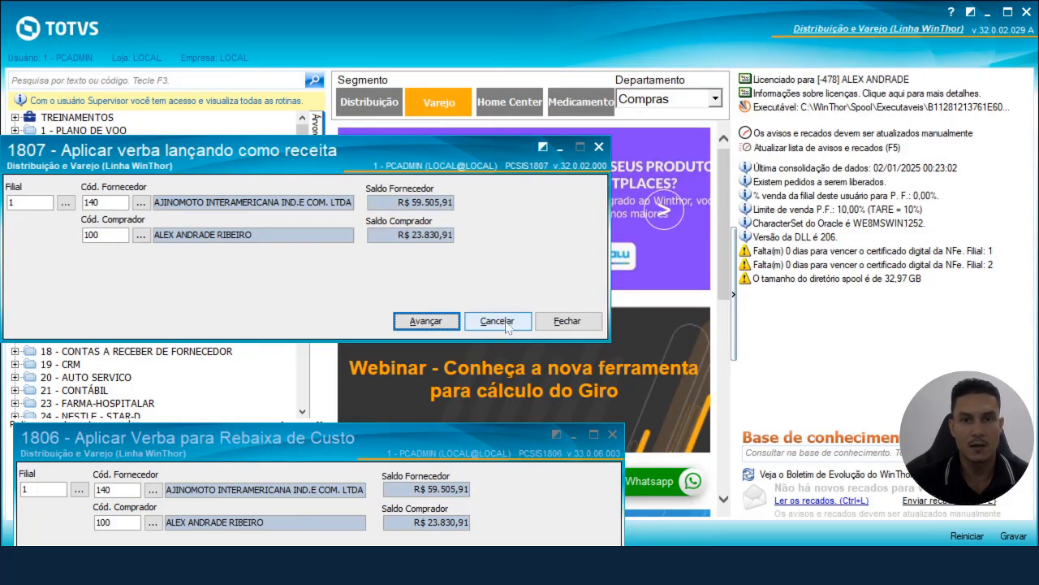
left_click(559, 149)
left_click_drag(394, 431, 607, 55)
key("Escape")
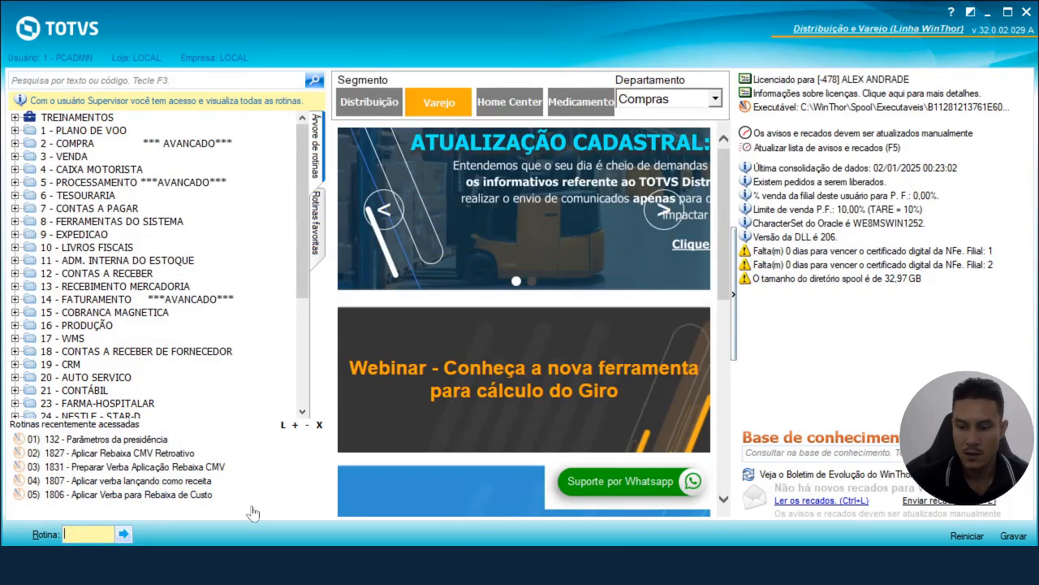
- Open another instance of routine 1806 and arrange it directly above the 1806 window with the loaded balances
type("1806")
key("Return")
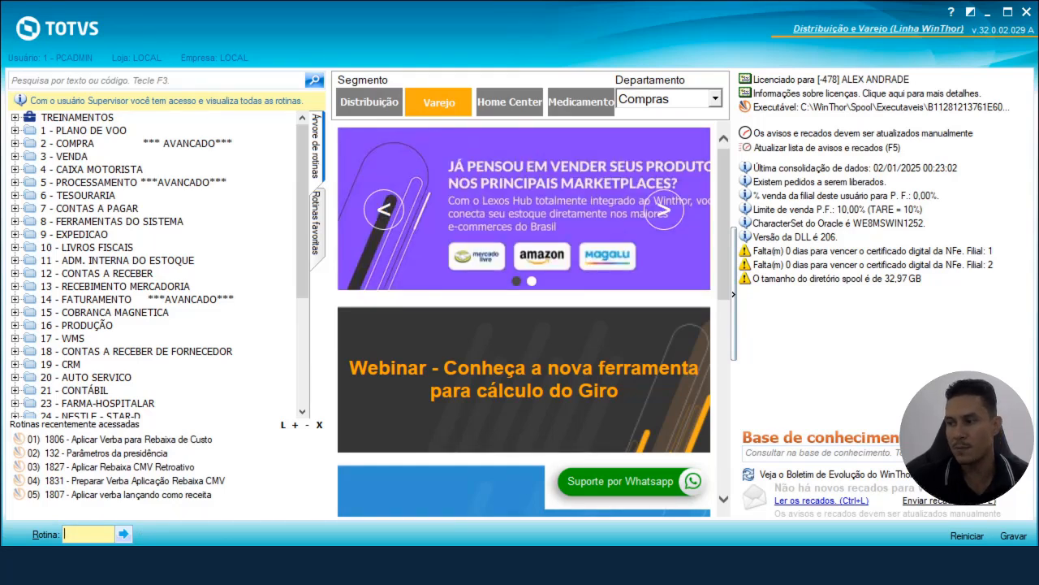
left_click_drag(467, 191, 408, 98)
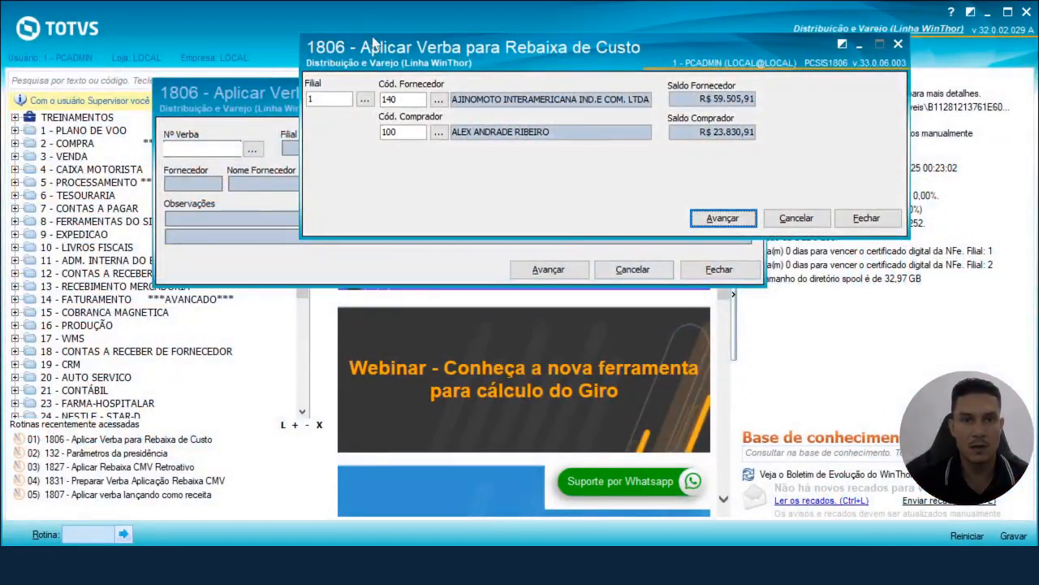
left_click_drag(373, 46, 242, 324)
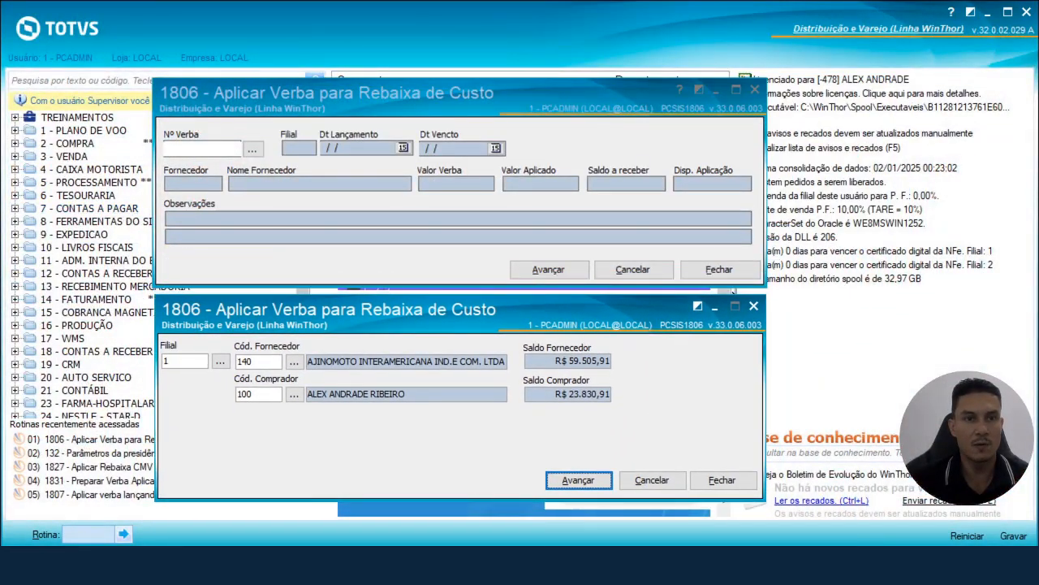
left_click(345, 140)
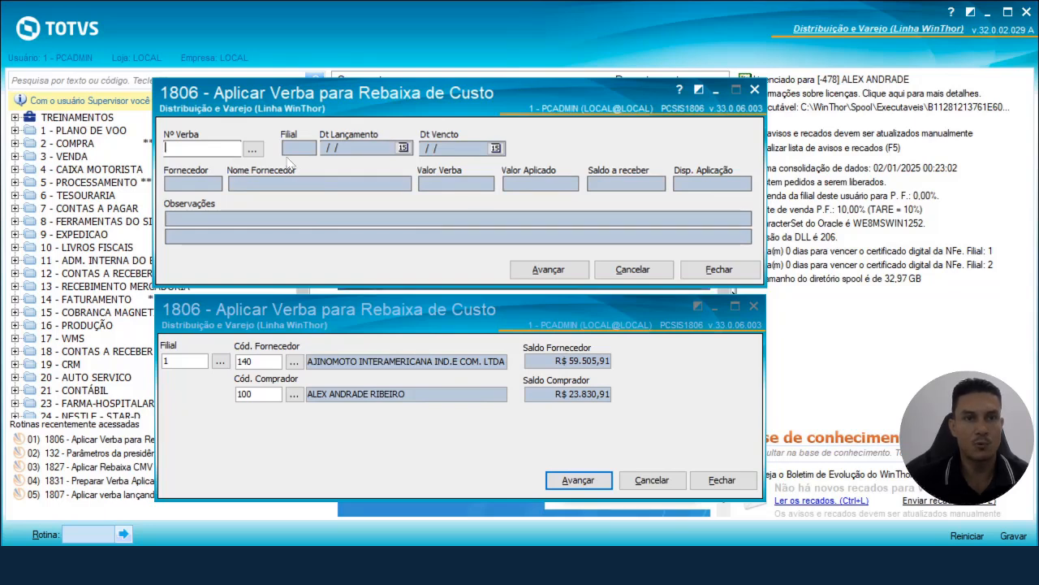
- Look up supplier 140's allowances and load allowance 887 in the empty routine 1806 window
left_click(252, 149)
left_click(744, 179)
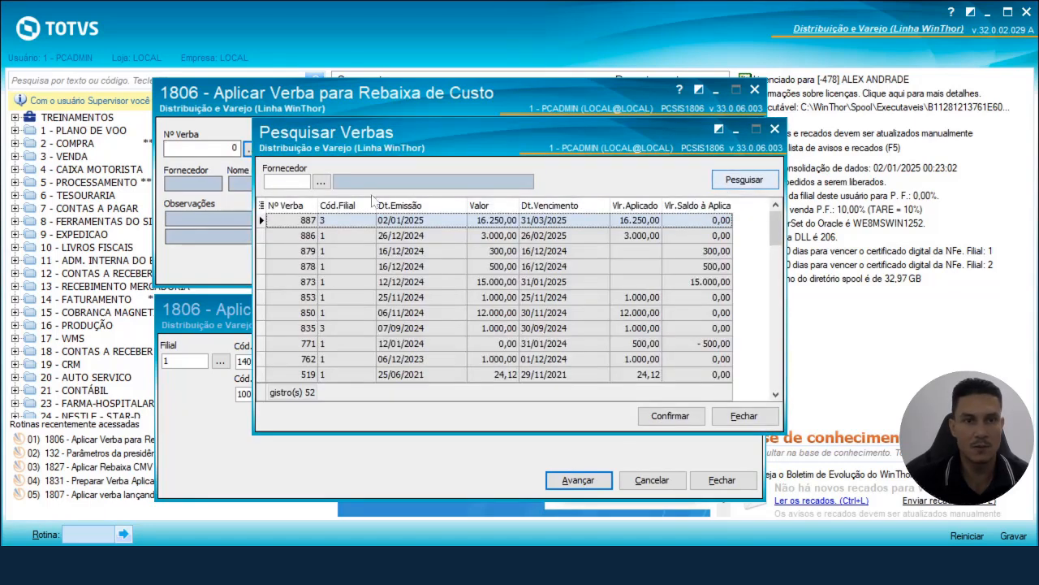
type("140")
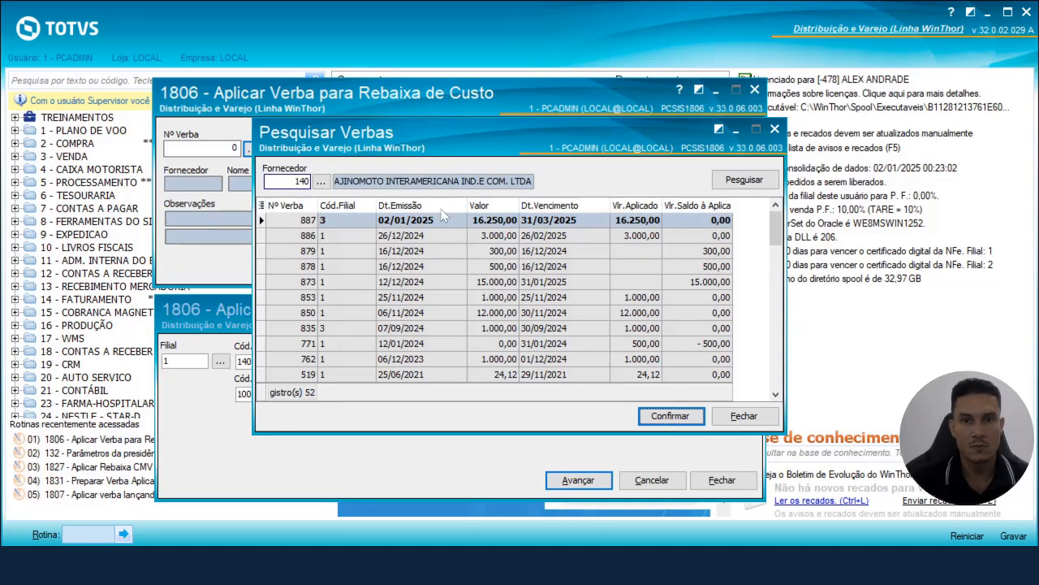
left_click(682, 417)
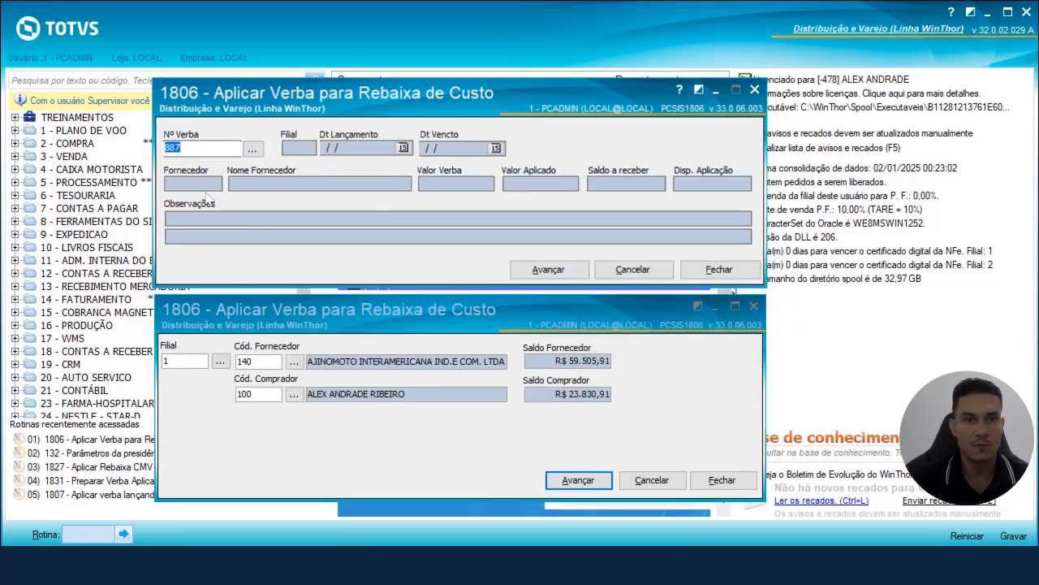
left_click(524, 271)
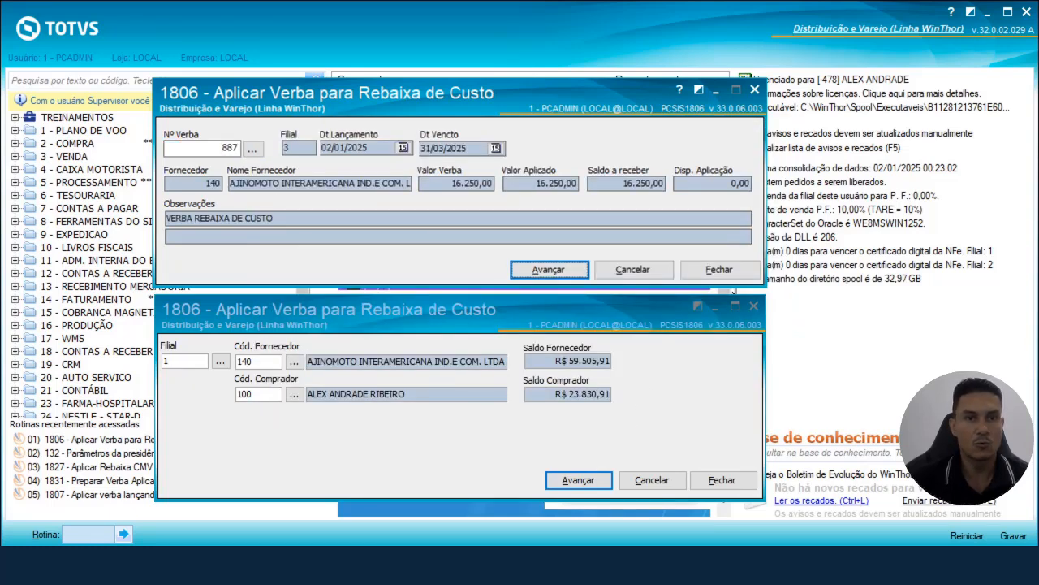
- Compare the supplier and buyer balances in one 1806 window with the loaded allowance in the other
left_click_drag(264, 315, 264, 320)
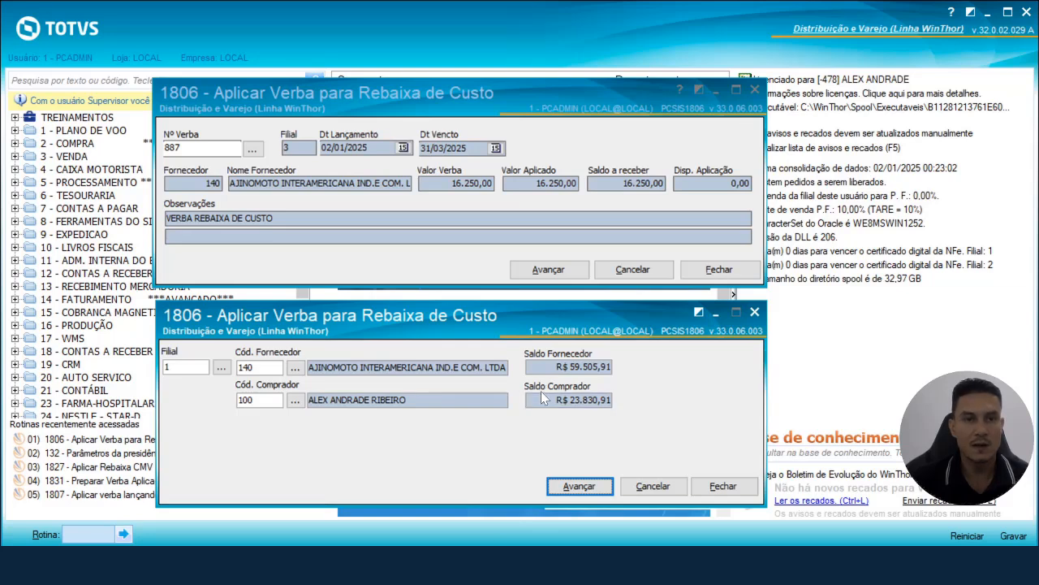
left_click(254, 367)
key("Tab")
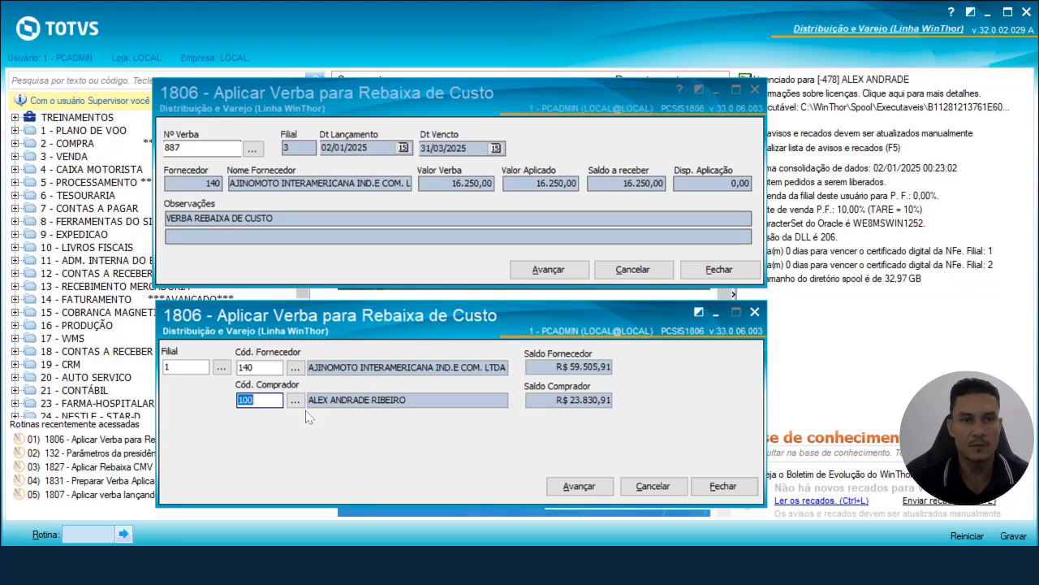
left_click(310, 256)
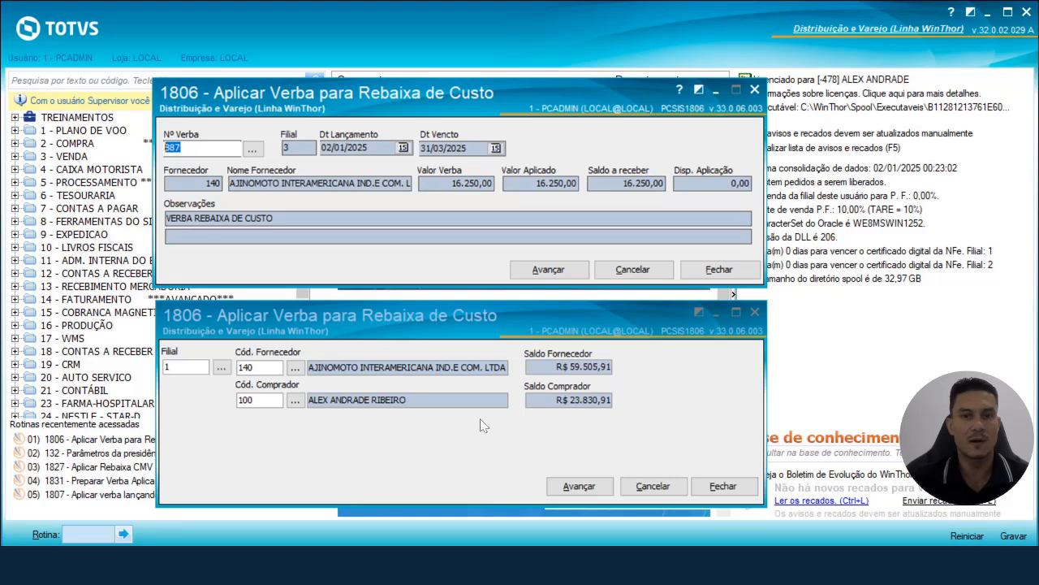
- Hide the allowance 887 window, then advance supplier 140 and buyer 100 to item selection with an application value of 1.000,00
left_click_drag(447, 313, 440, 210)
left_click(715, 92)
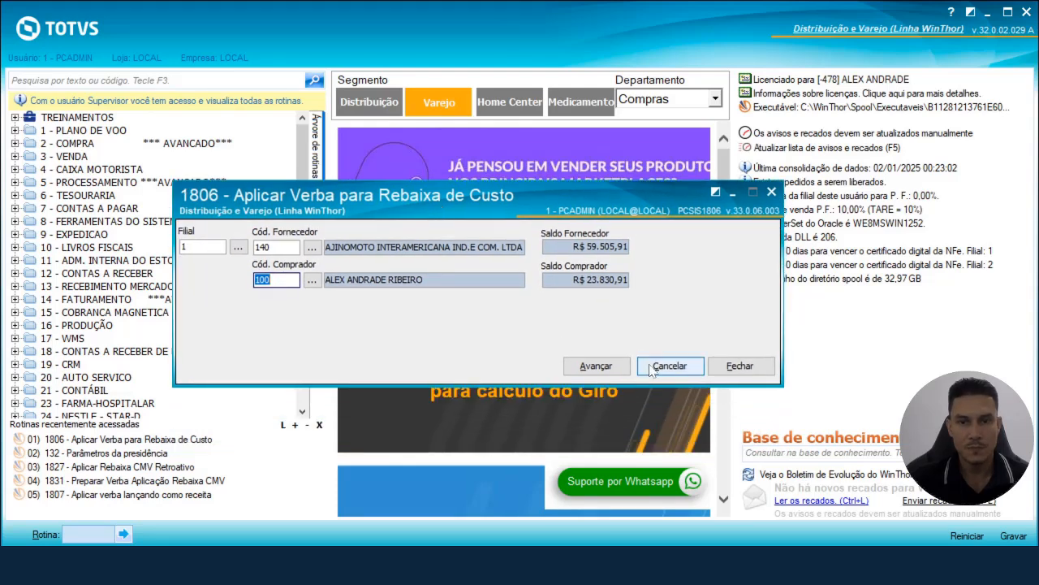
left_click(599, 369)
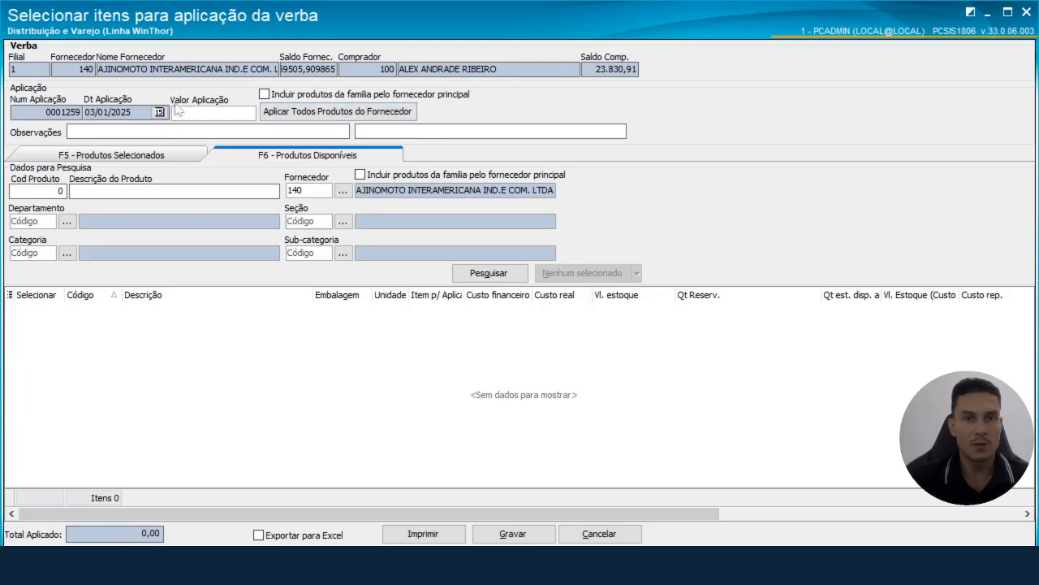
double_click(611, 70)
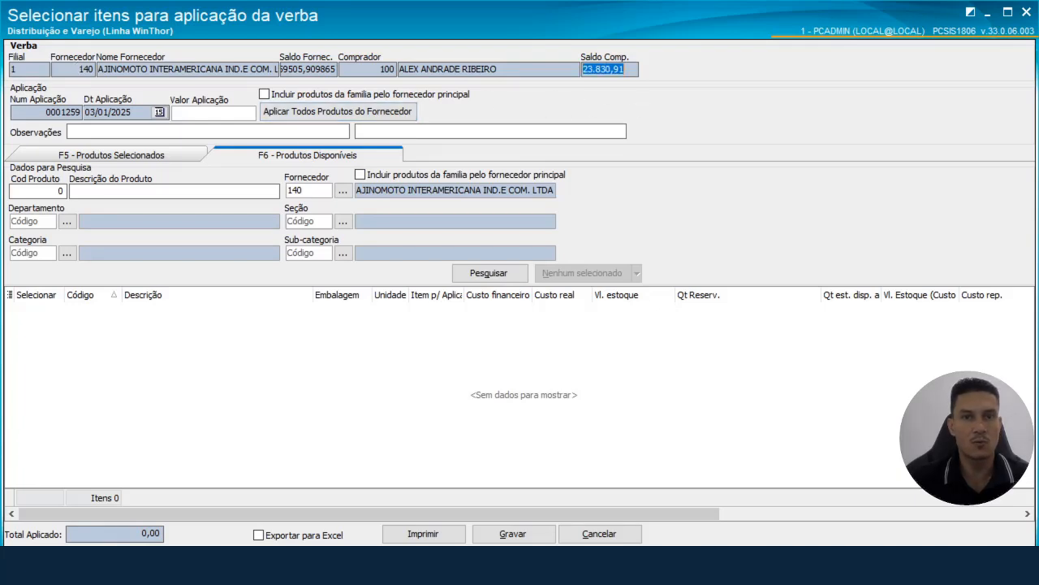
left_click(214, 112)
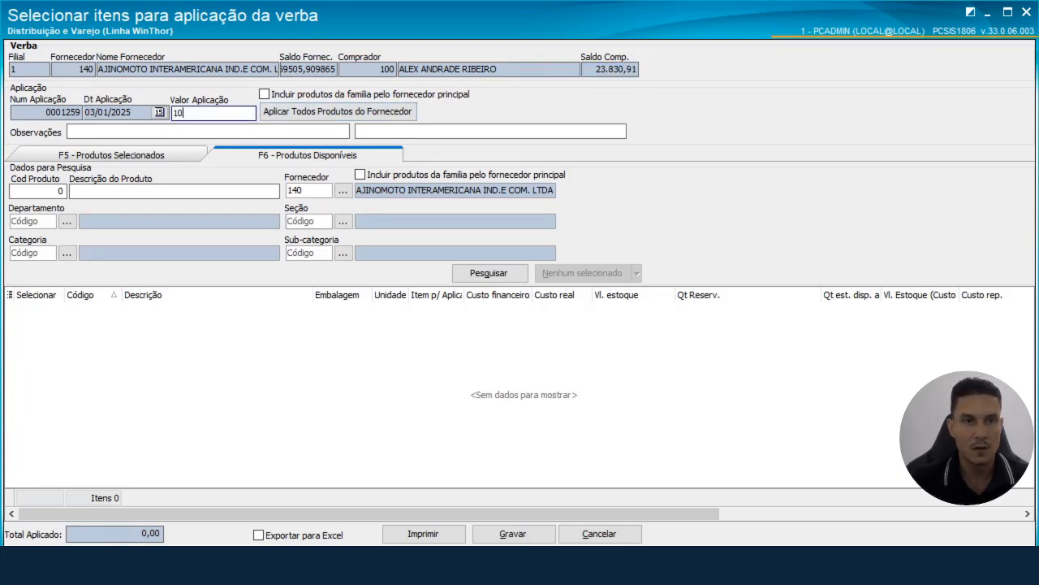
key("Tab")
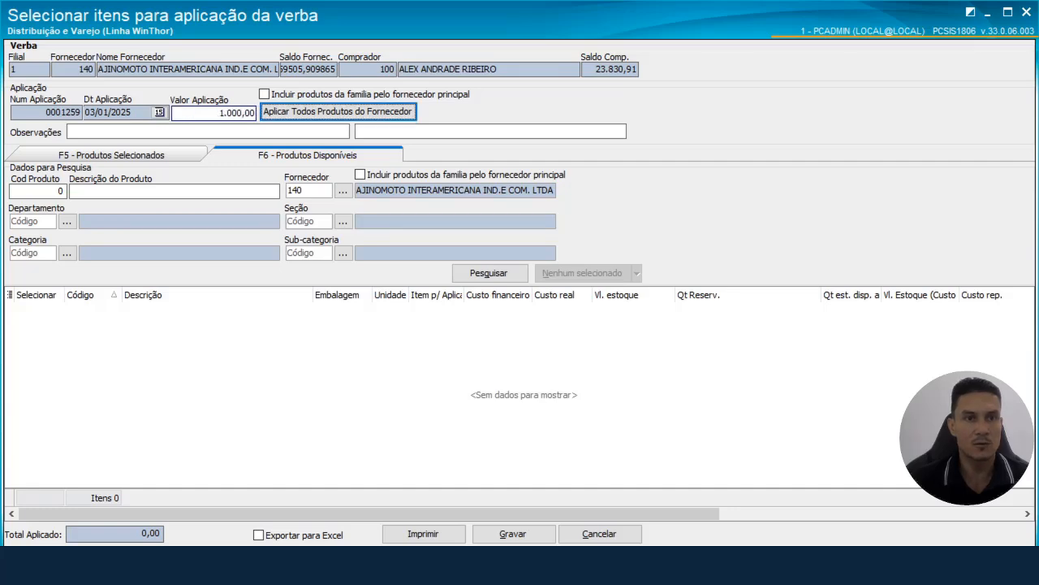
- List supplier 140's available products and include item 11001 AJI-NO-MOTO 36G (CARTL) in the cost reduction with 1.000,00 applied
left_click(488, 274)
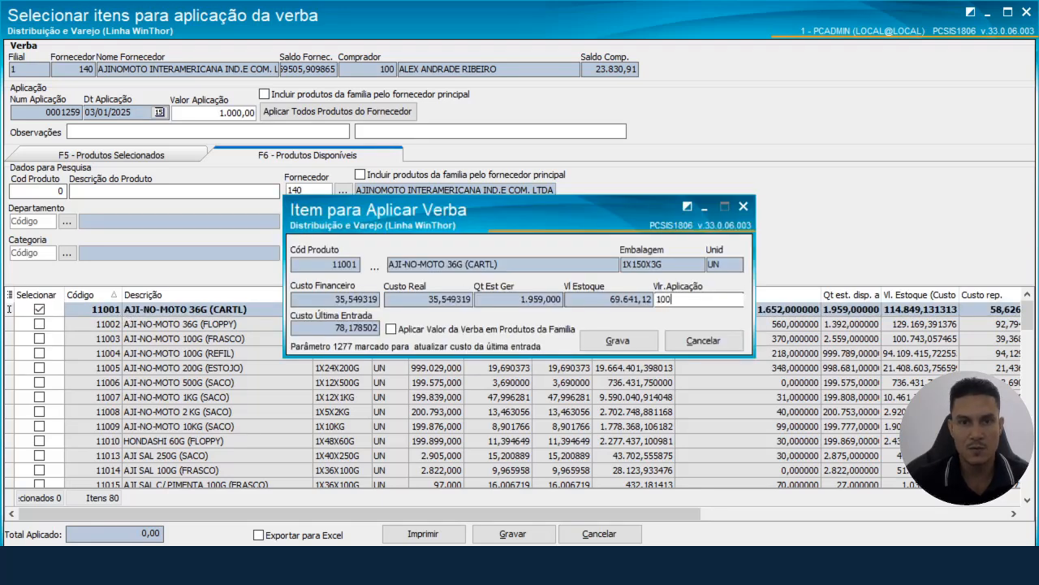
key("Tab")
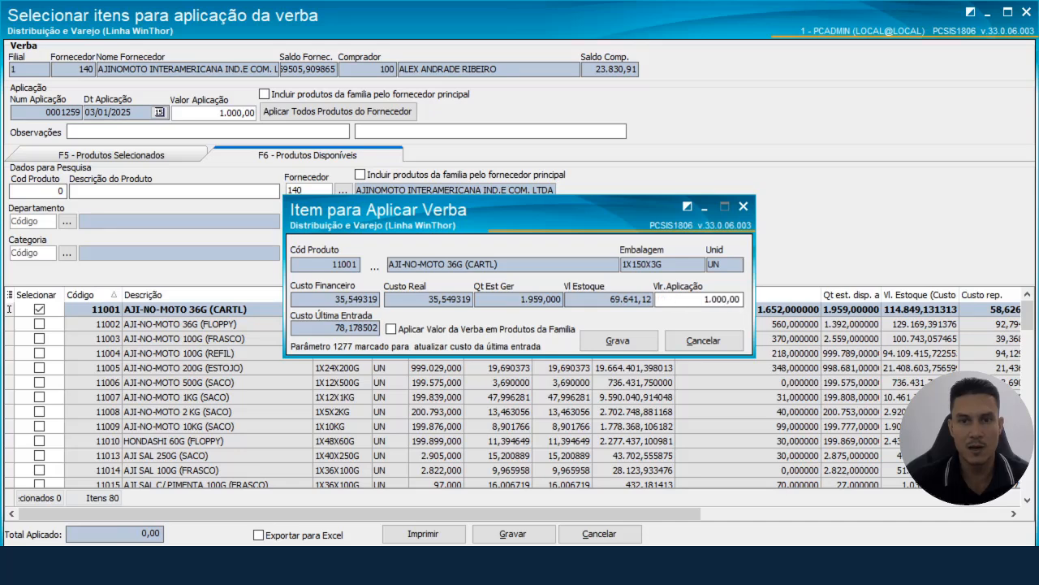
left_click(596, 342)
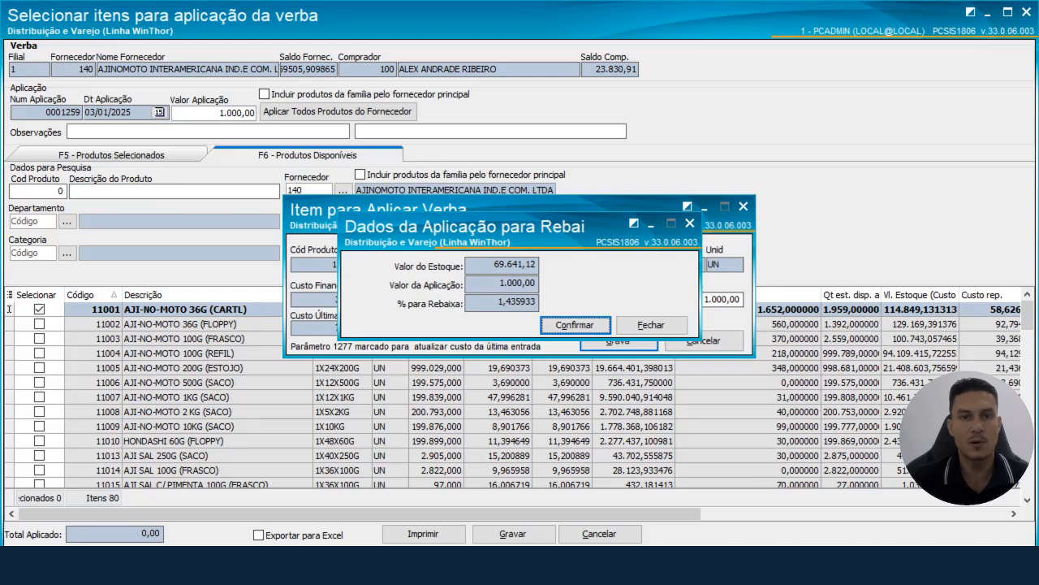
left_click(577, 324)
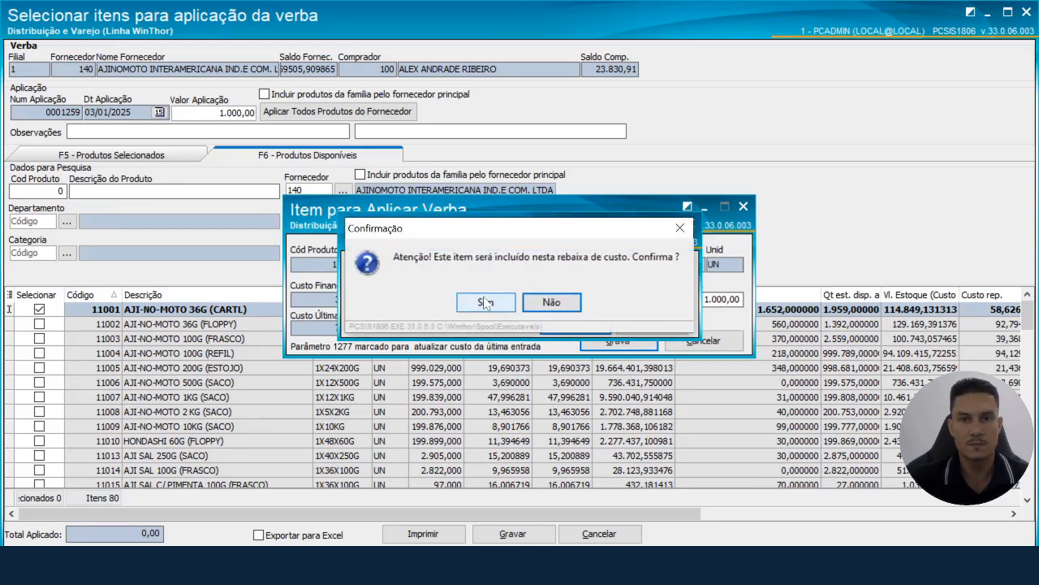
left_click(481, 302)
- Review the applied percentage and costs of selected item 11001, then save the allowance application
left_click(100, 156)
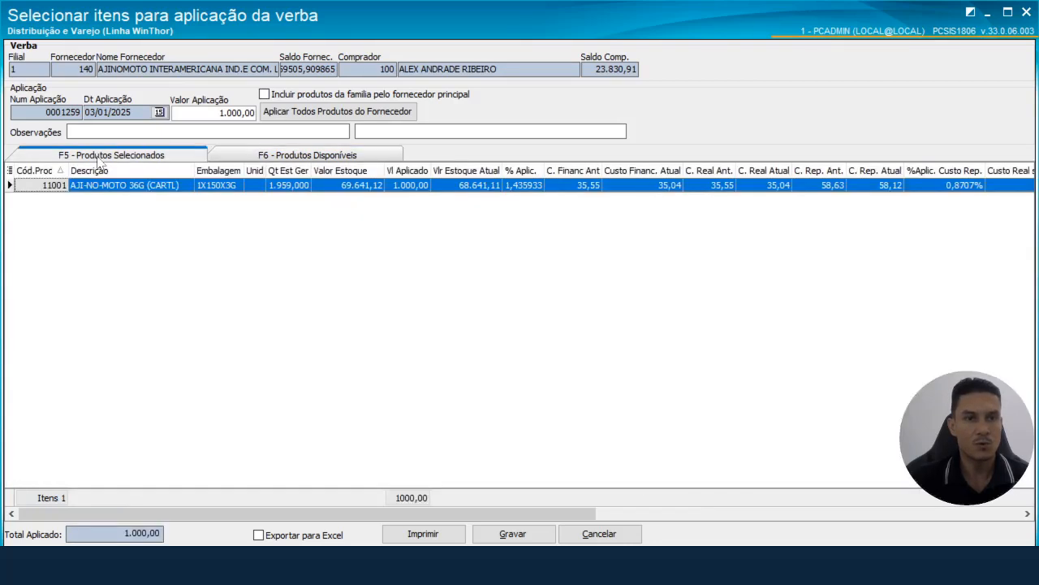
left_click(521, 186)
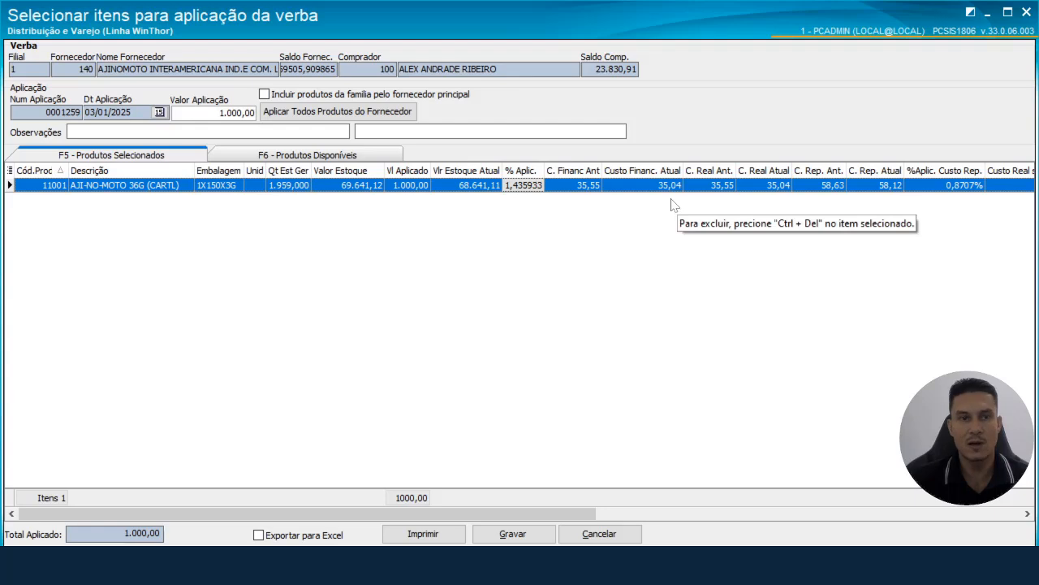
left_click(500, 533)
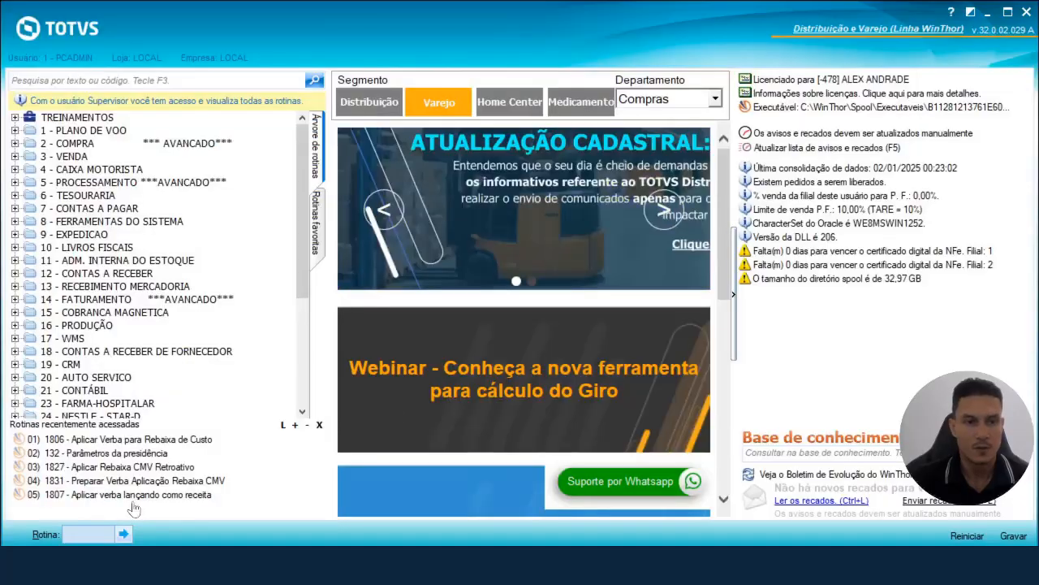
- Open routine 1809 and its Relação de Verbas por Fornecedor report
type("180")
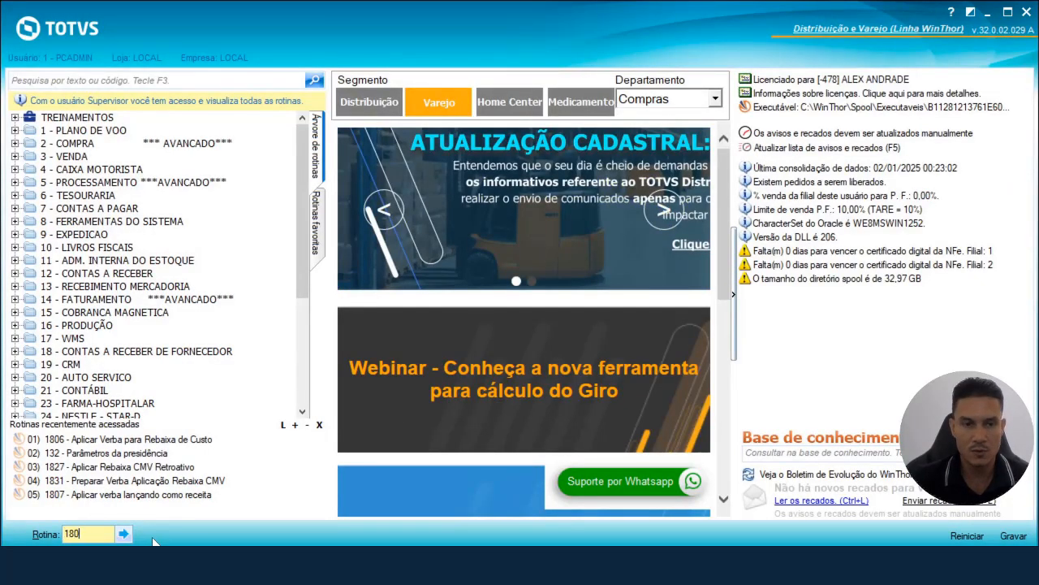
type("9")
key("Return")
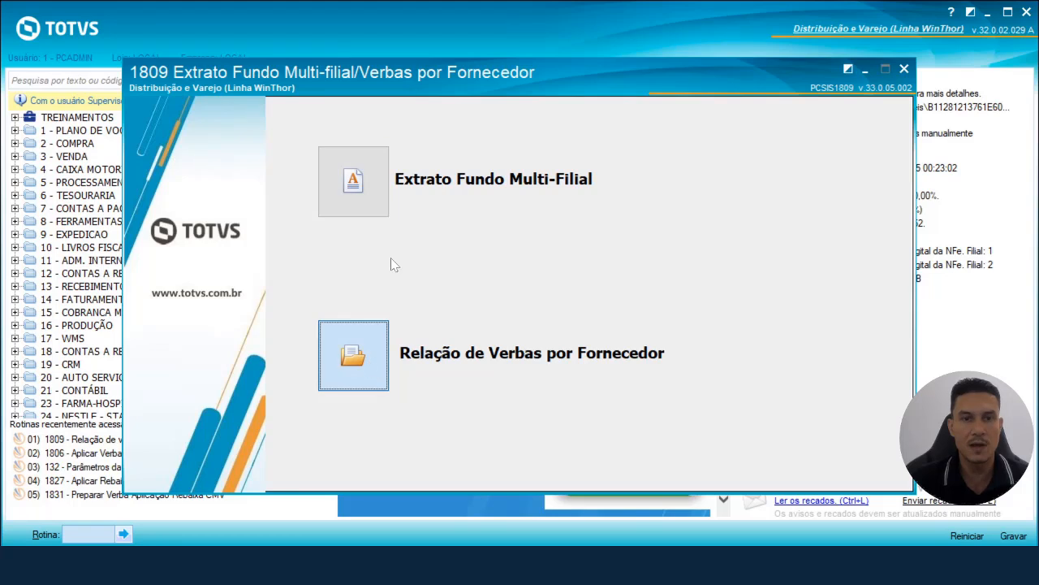
- Filter the supplier allowance report to branch 1 with 891 as both the initial and final allowance number
left_click(370, 183)
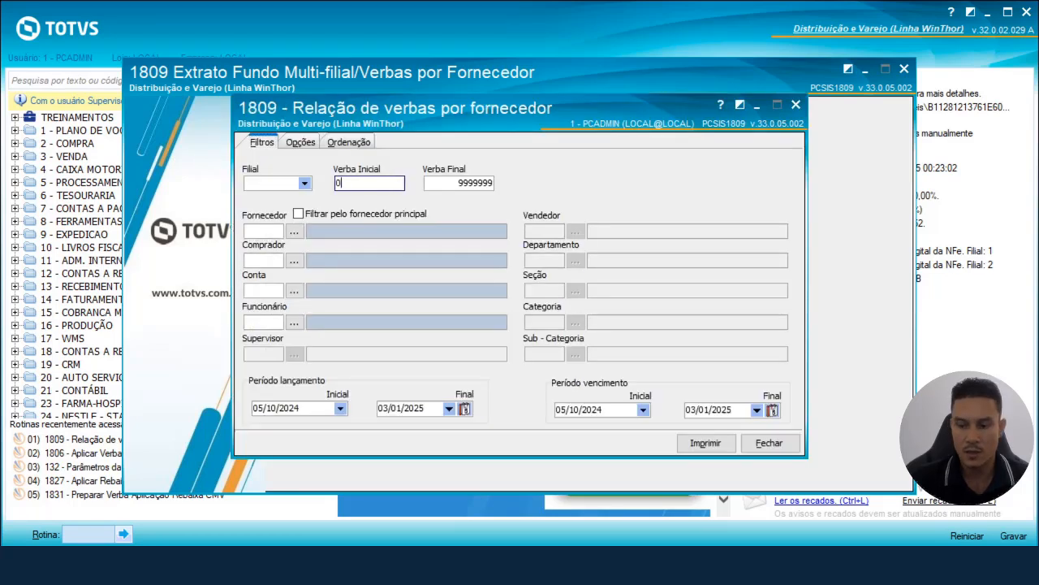
type("891")
key("Tab")
type("891")
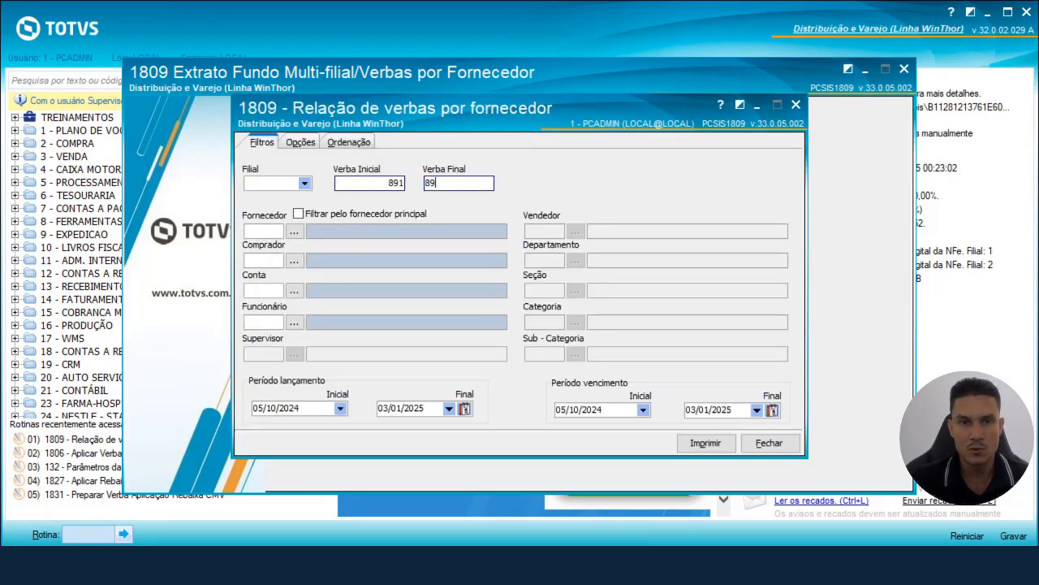
key("Tab")
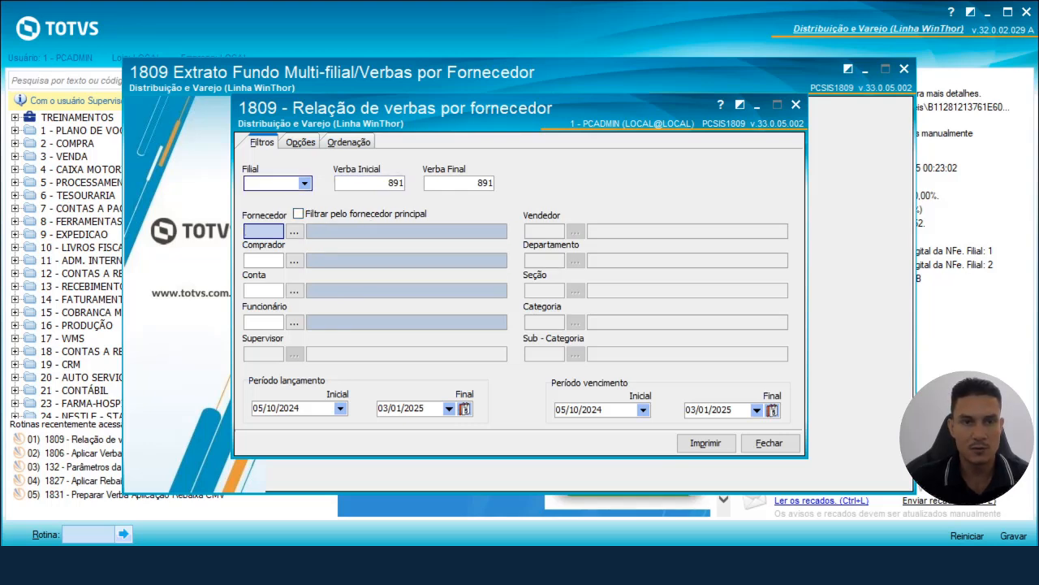
left_click(304, 183)
left_click(276, 216)
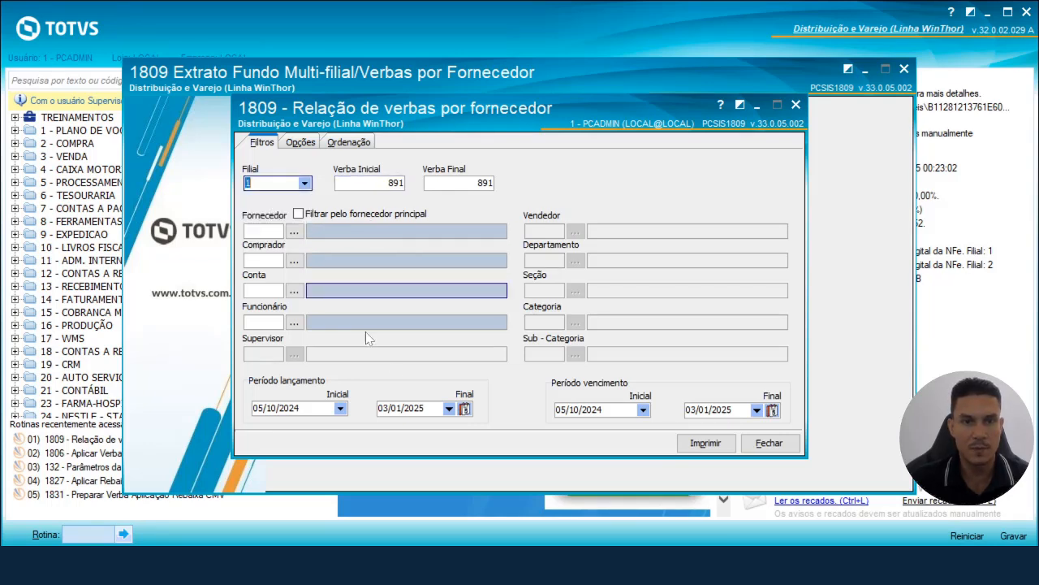
- Clear the posting and due date ranges in the supplier allowance report filters
left_click(464, 409)
left_click(442, 408)
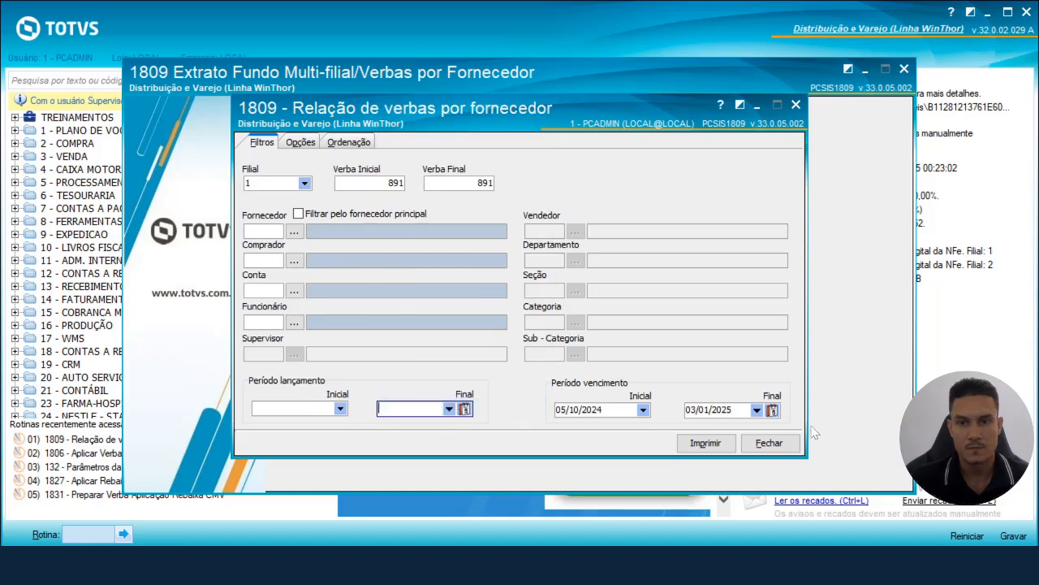
left_click(772, 410)
left_click(715, 408)
- Check the report options and generate the standard supplier allowance report
left_click(301, 142)
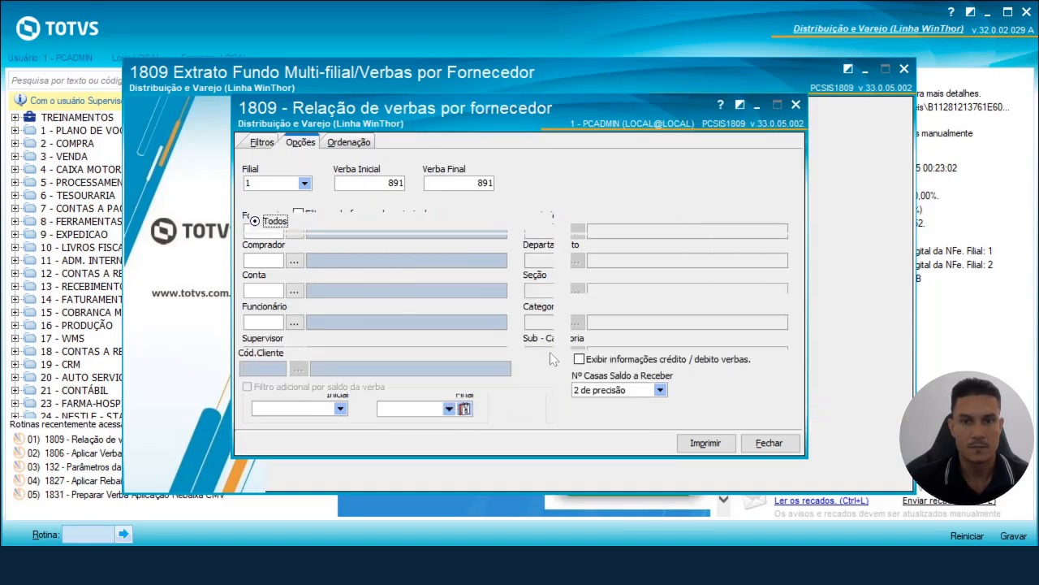
left_click(261, 143)
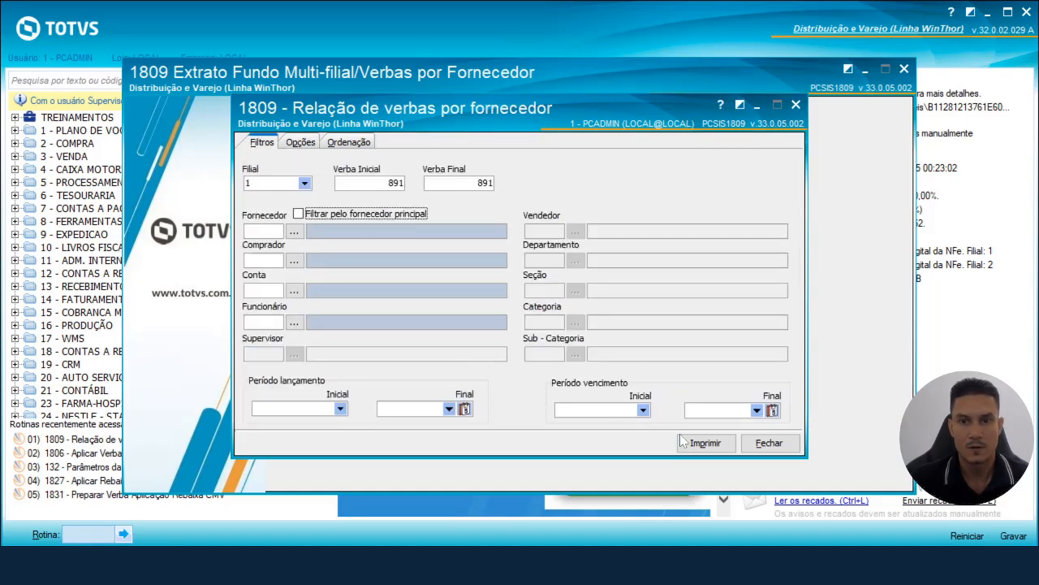
left_click(705, 443)
left_click(459, 250)
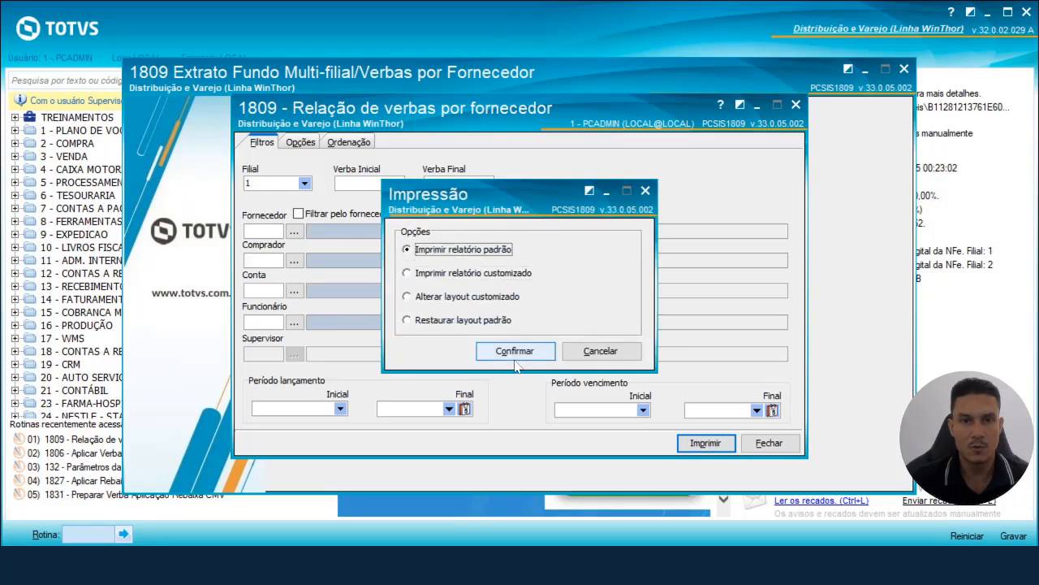
left_click(515, 351)
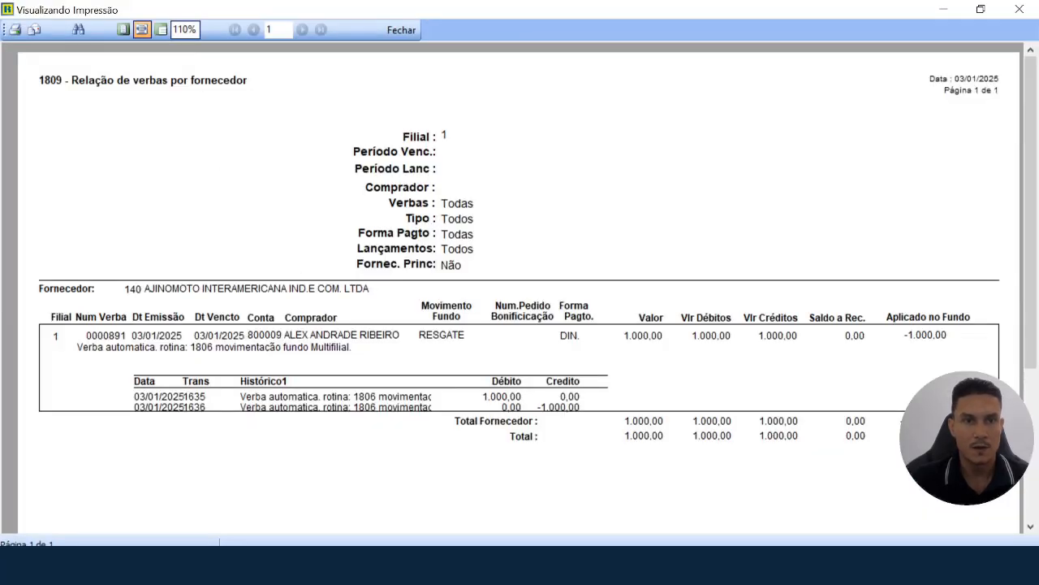
- Enlarge the report preview to 130% and examine the debit and credit entries of allowance 891
double_click(186, 30)
type("130")
key("Return")
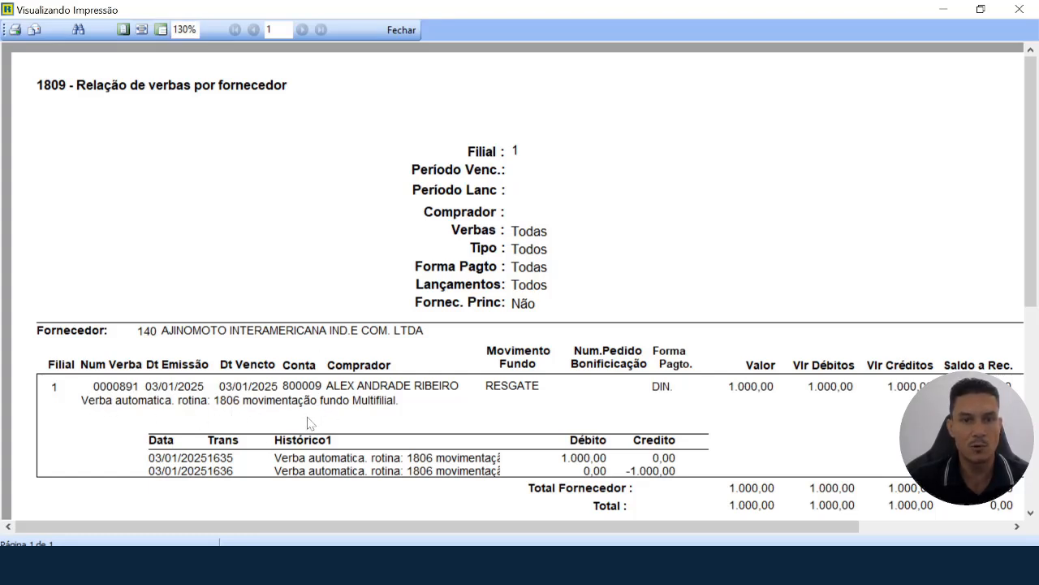
left_click_drag(388, 526, 512, 533)
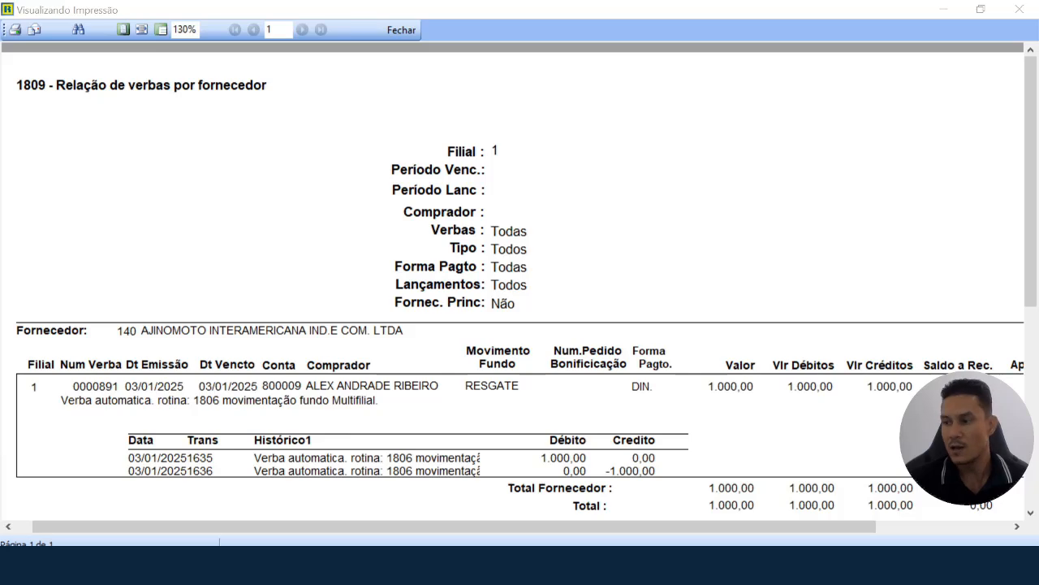
- Switch to the Excel workbook Pasta2, maximise it, and examine the SALDO INICIAL amount in B1
key("alt+Tab")
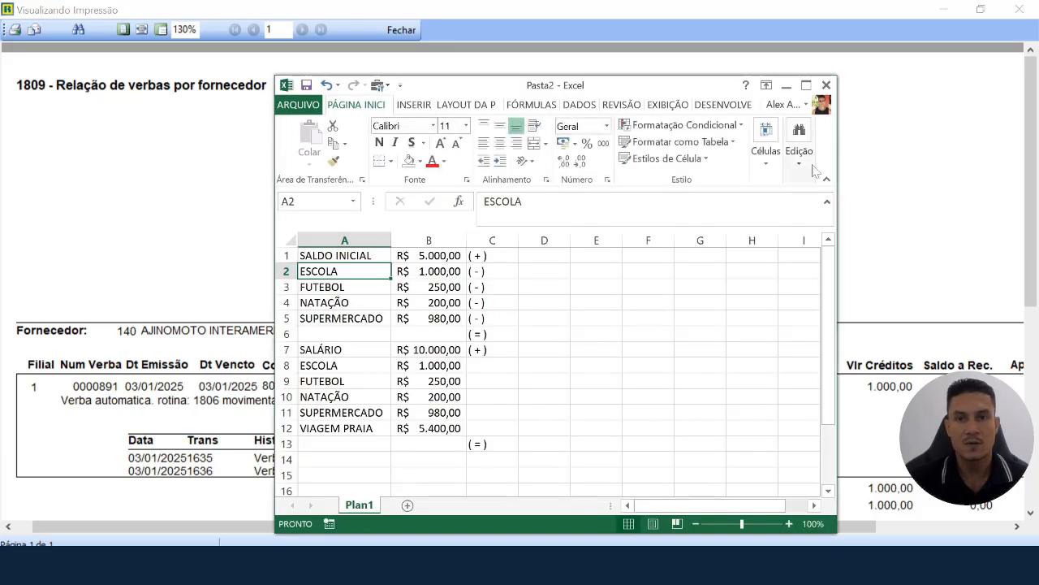
left_click(805, 84)
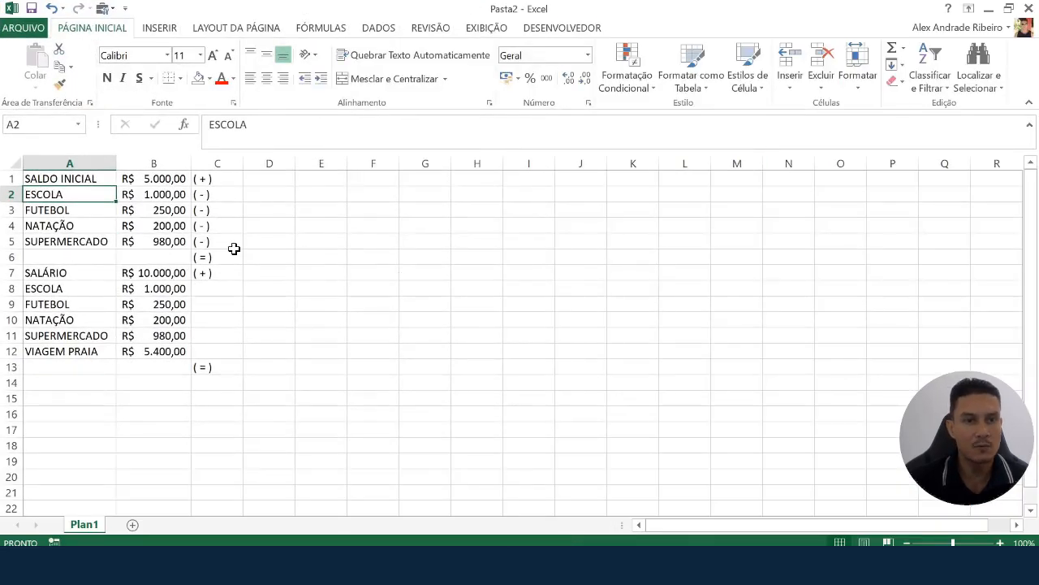
left_click(95, 180)
left_click(183, 180)
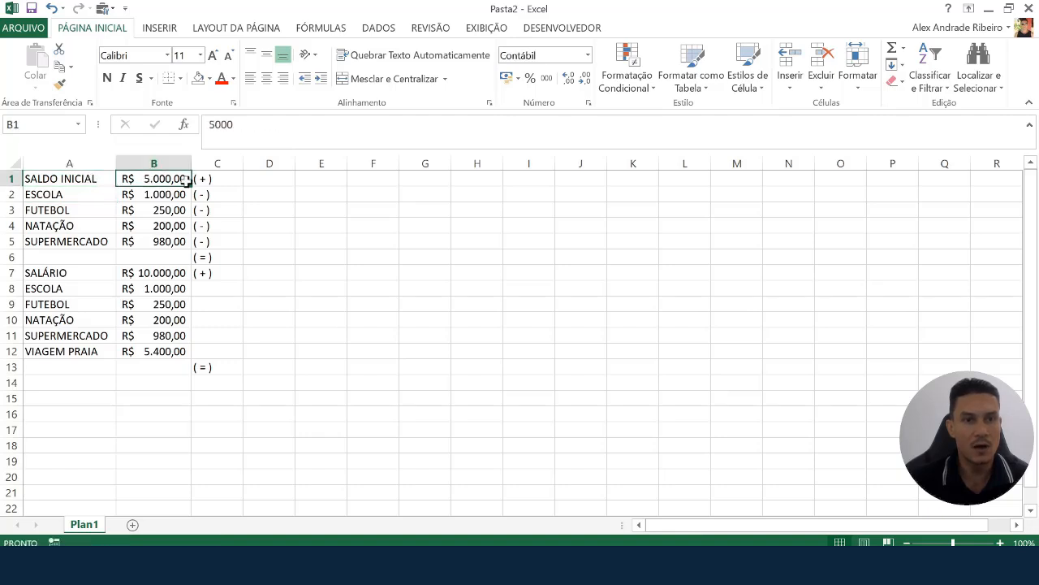
- Review the SALDO INICIAL amount and the ESCOLA, FUTEBOL, NATAÇÃO and SUPERMERCADO expense entries in rows 1 to 5
left_click(98, 181)
left_click(161, 176)
left_click(64, 193)
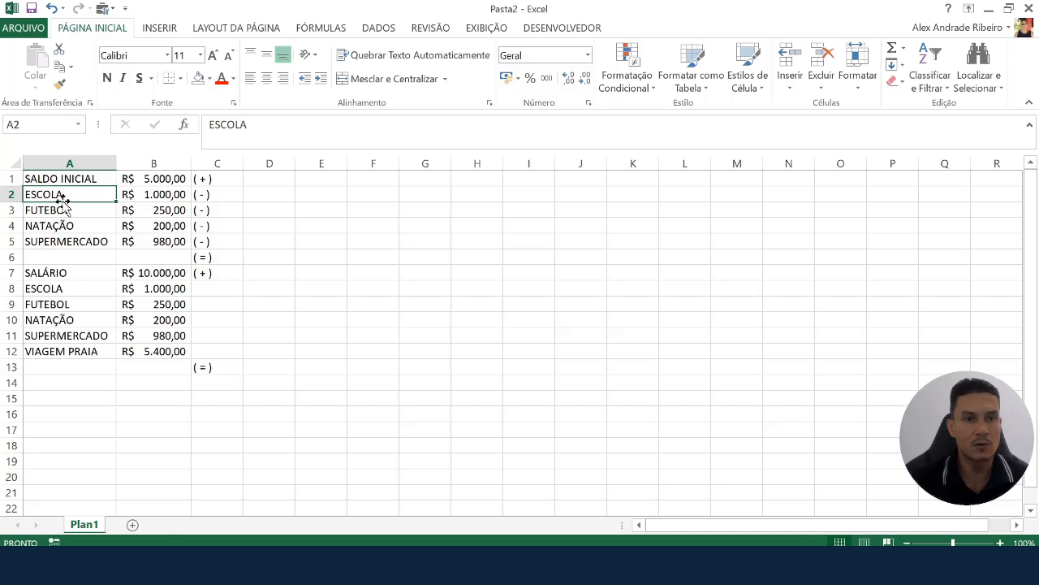
left_click(61, 209)
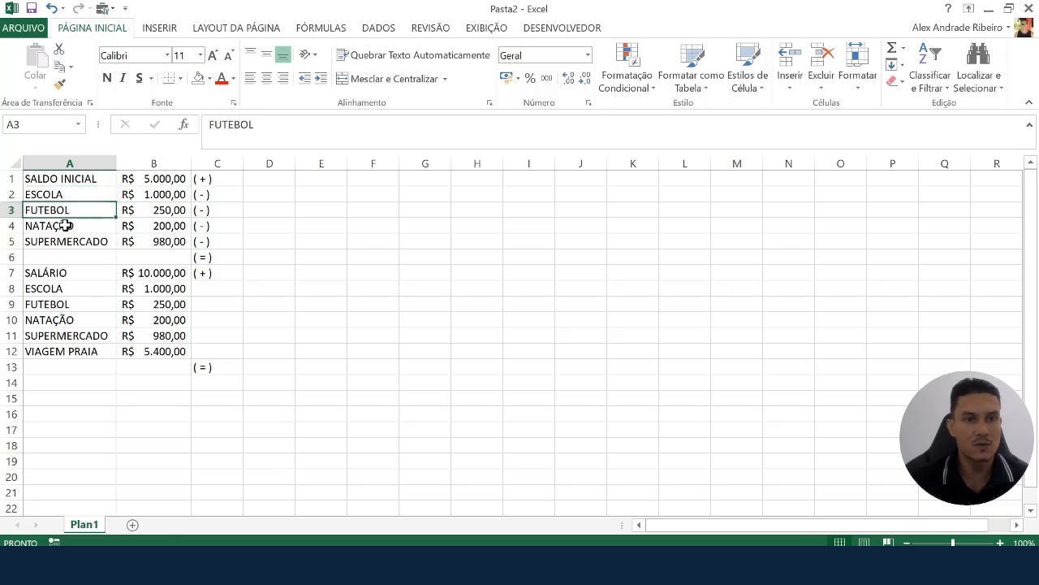
left_click(65, 223)
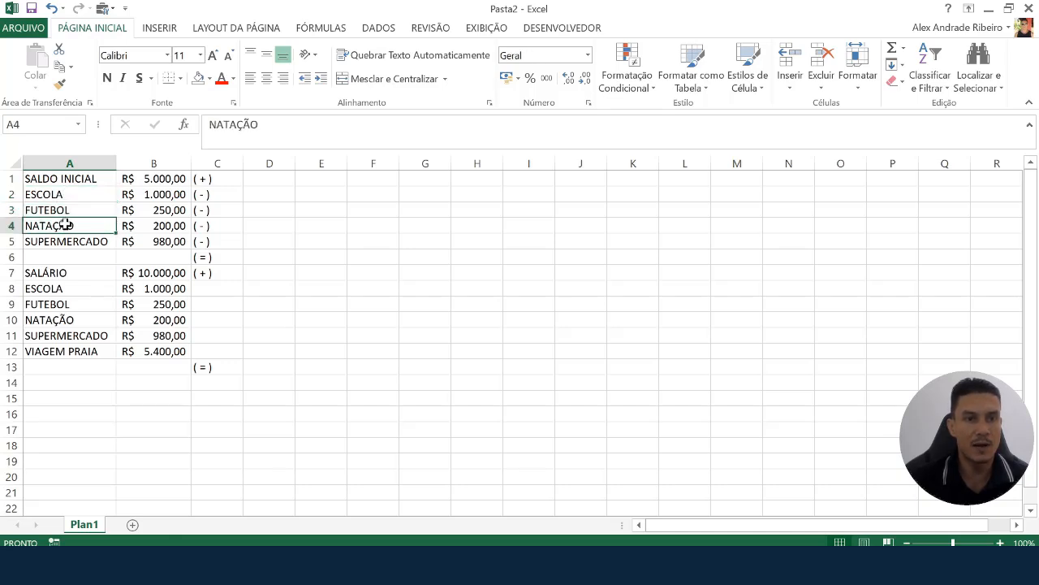
left_click(78, 244)
- Enter the formula =SOMA(B1-(B2+B3+B4+B5)) in B6 to subtract the four expenses from the opening balance
left_click(159, 258)
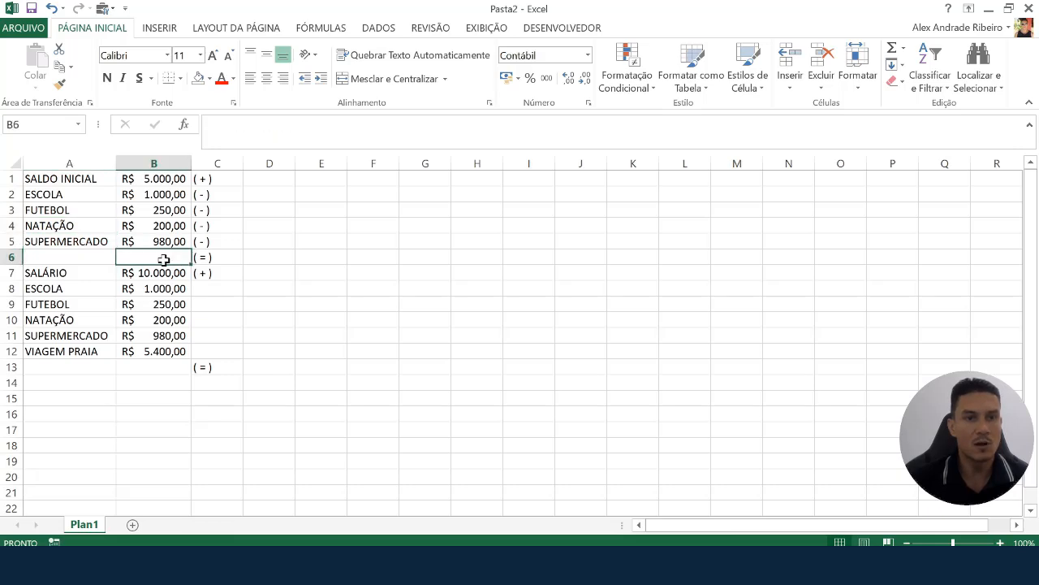
type("=")
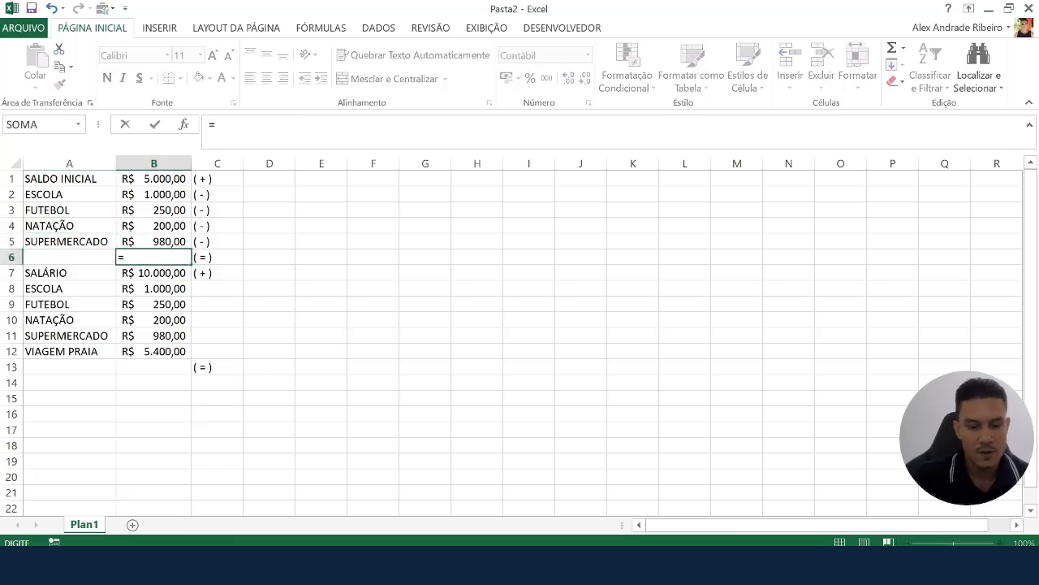
type("SOMA(")
key("Up")
key("Up")
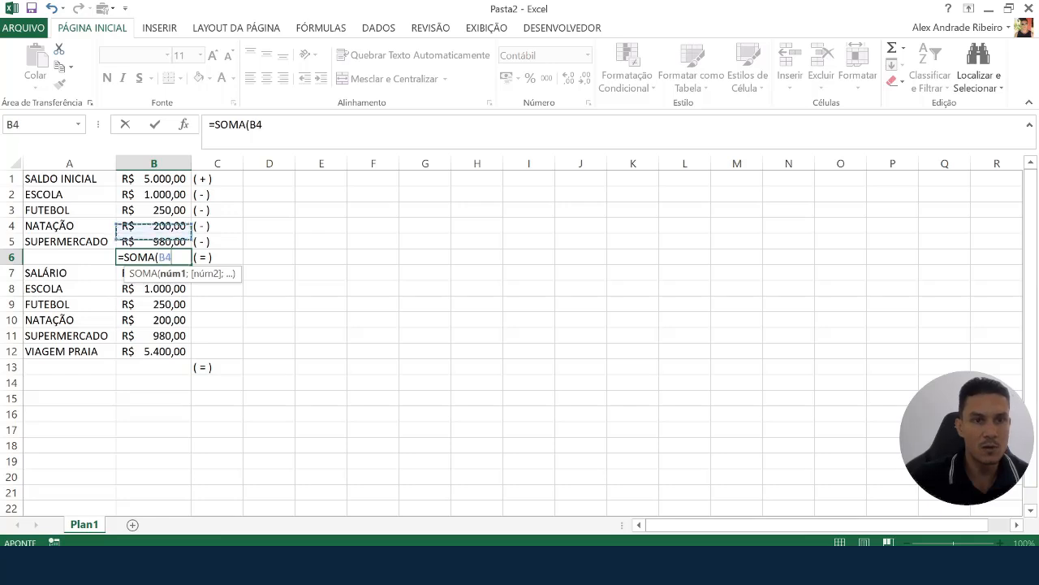
key("Up")
key("Up")
key("Up")
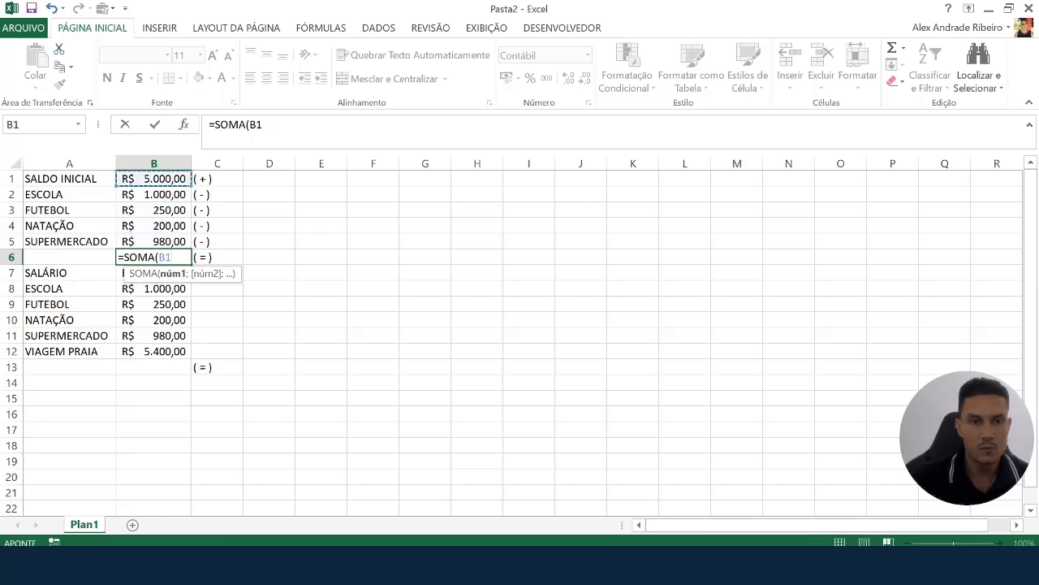
type("-")
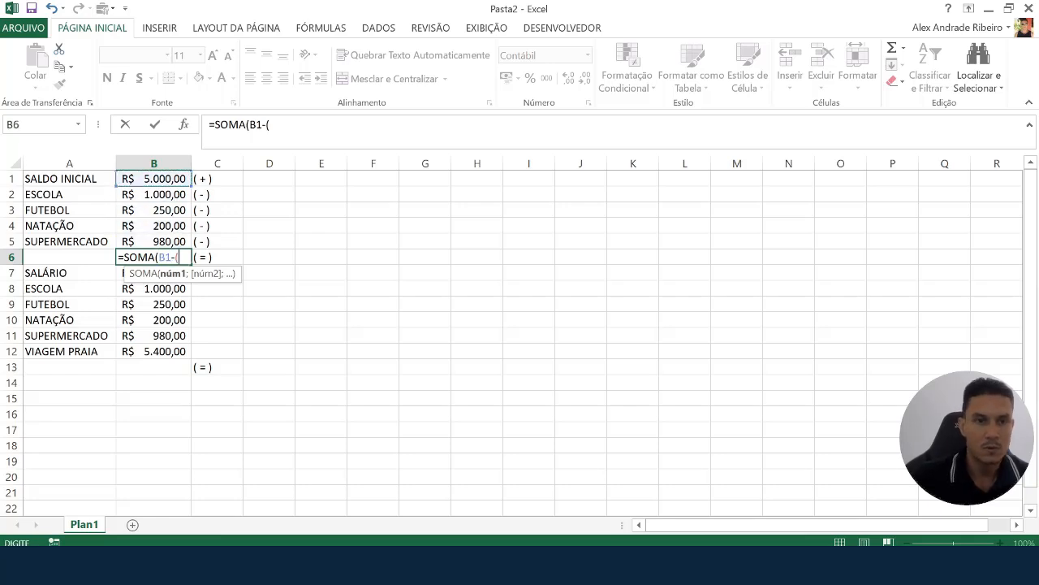
type("(")
key("Down")
key("Up")
key("Up")
key("Up")
key("Up")
key("Up")
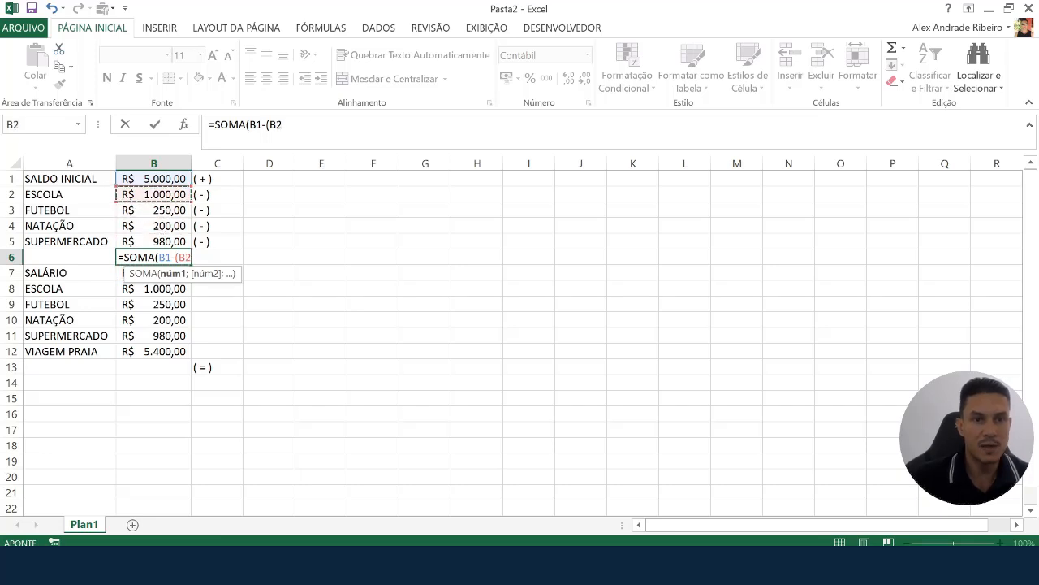
type("+")
key("Down")
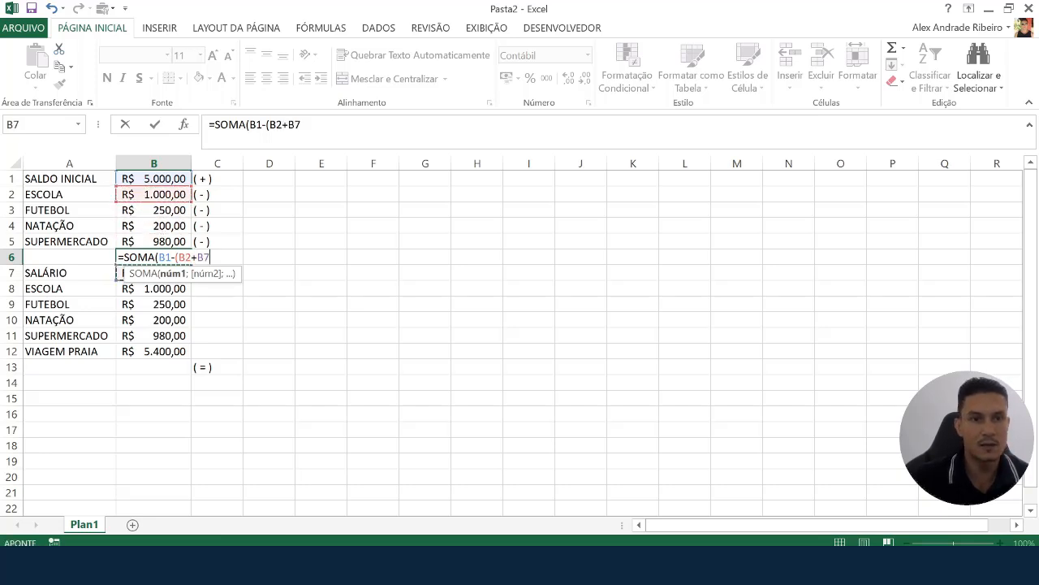
key("Up")
key("Up")
key("Up")
key("Up")
type("+")
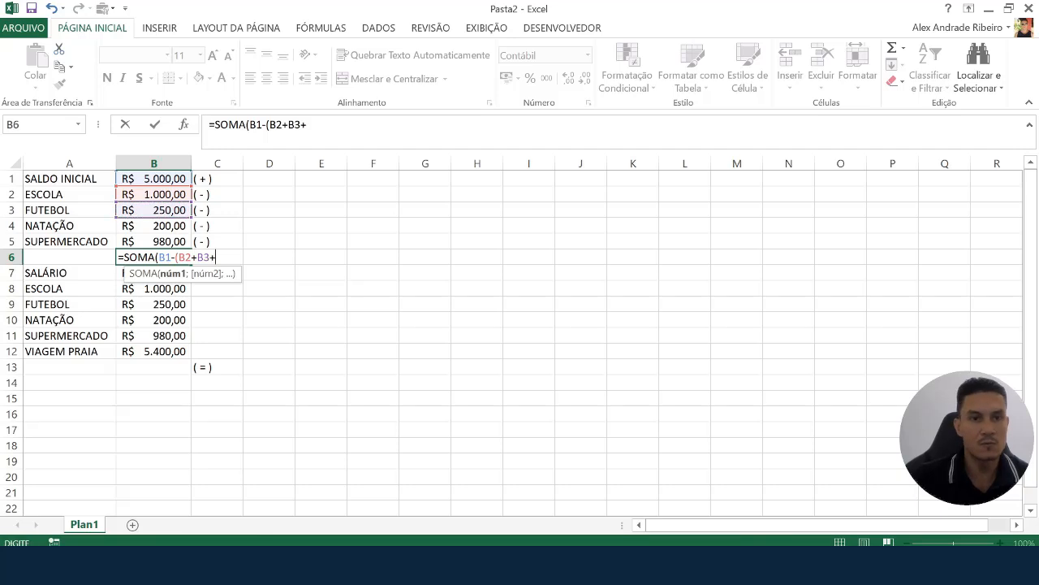
key("Down")
key("Up")
key("Up")
key("Up")
type("+")
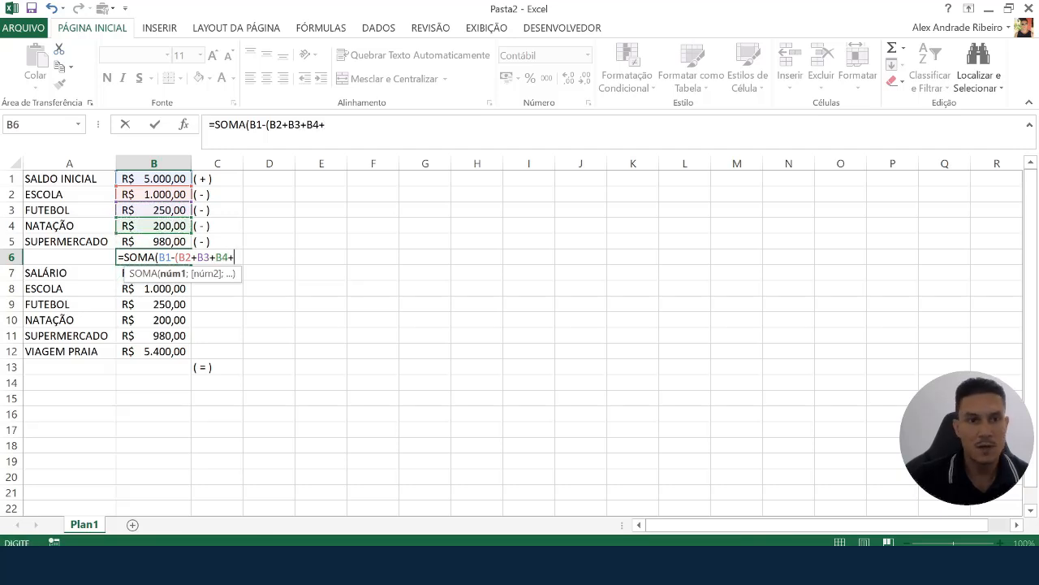
key("Up")
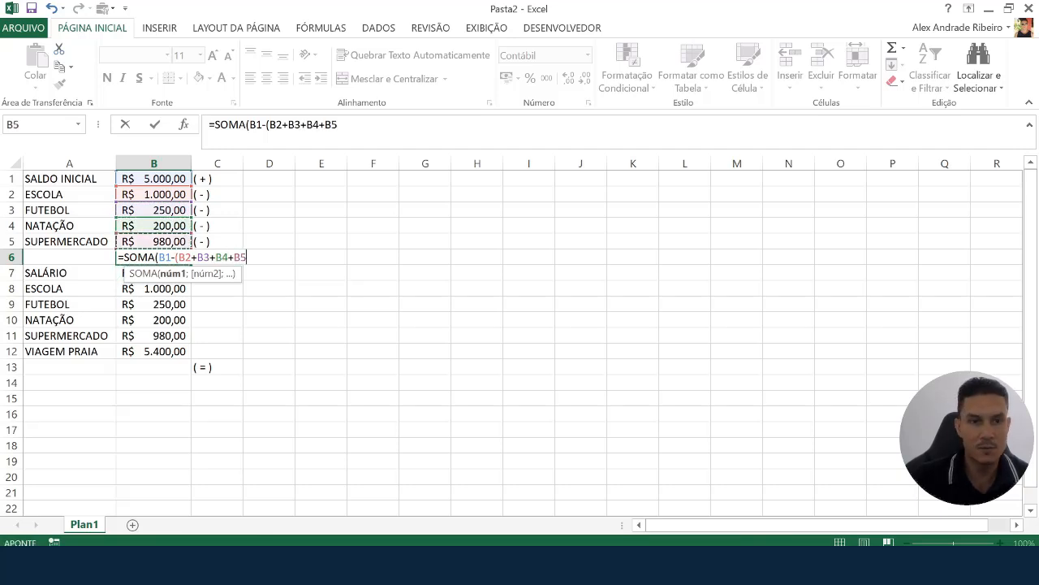
type("))")
key("Return")
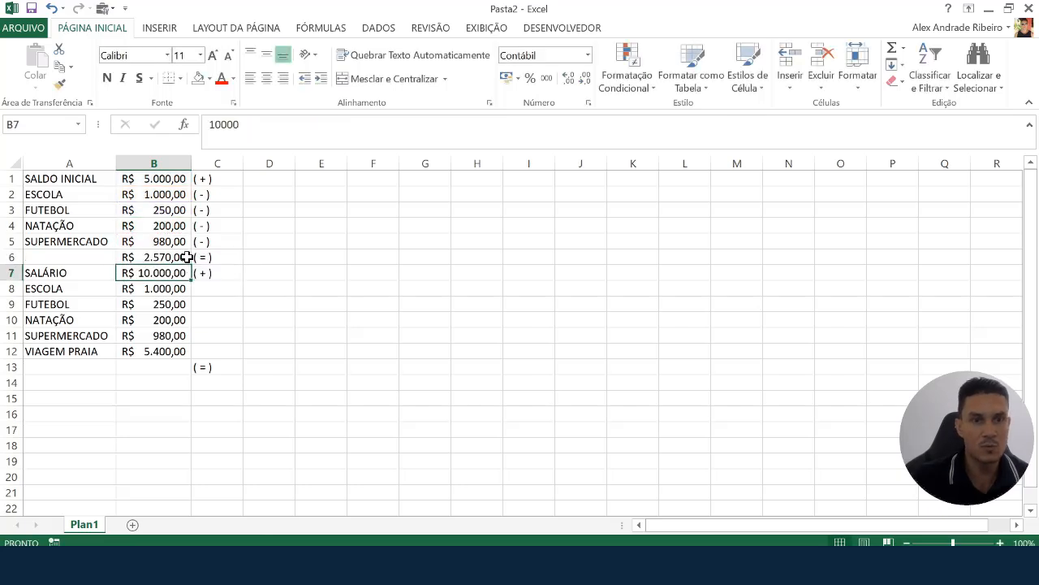
- Examine the balance in B6 and the SALÁRIO entry in row 7, selecting B6:B7 to view them together
left_click(148, 257)
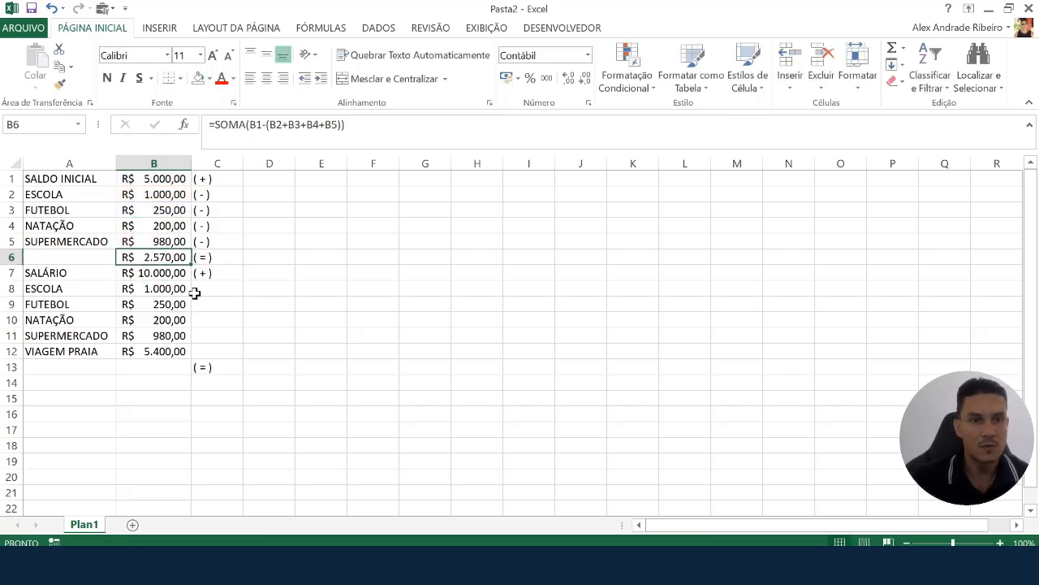
left_click(140, 272)
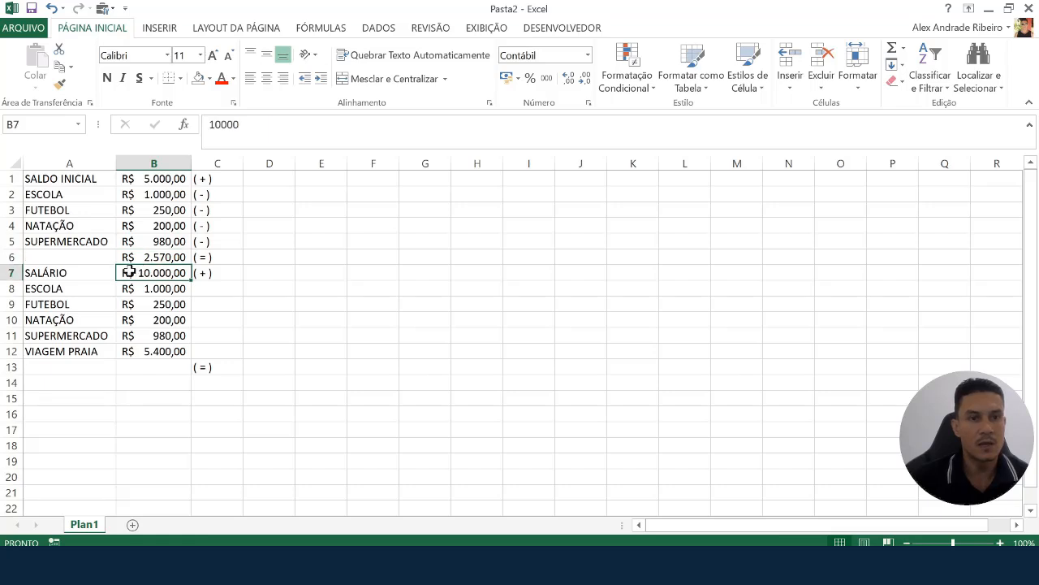
left_click(43, 272)
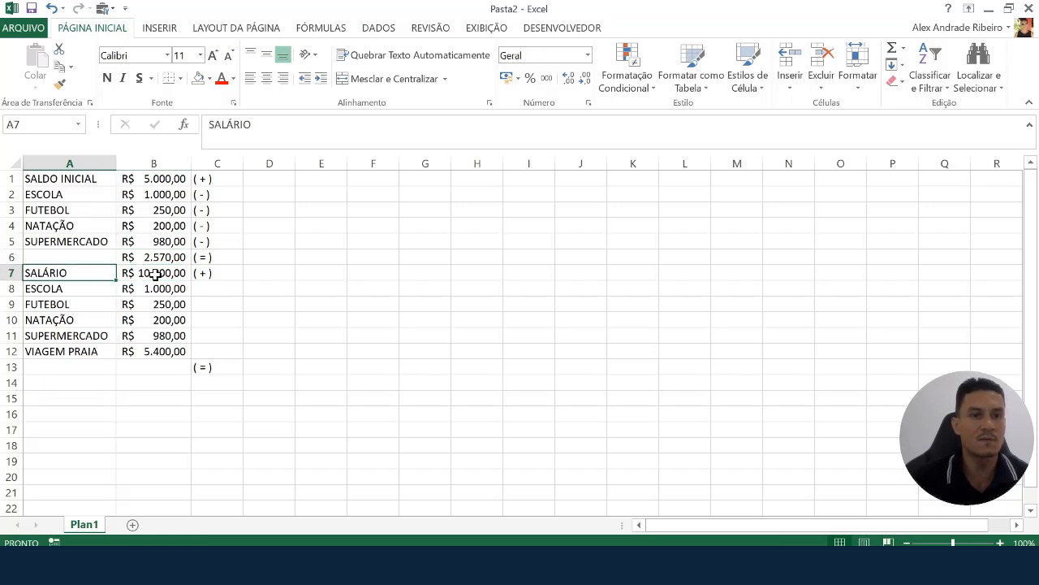
left_click(158, 273)
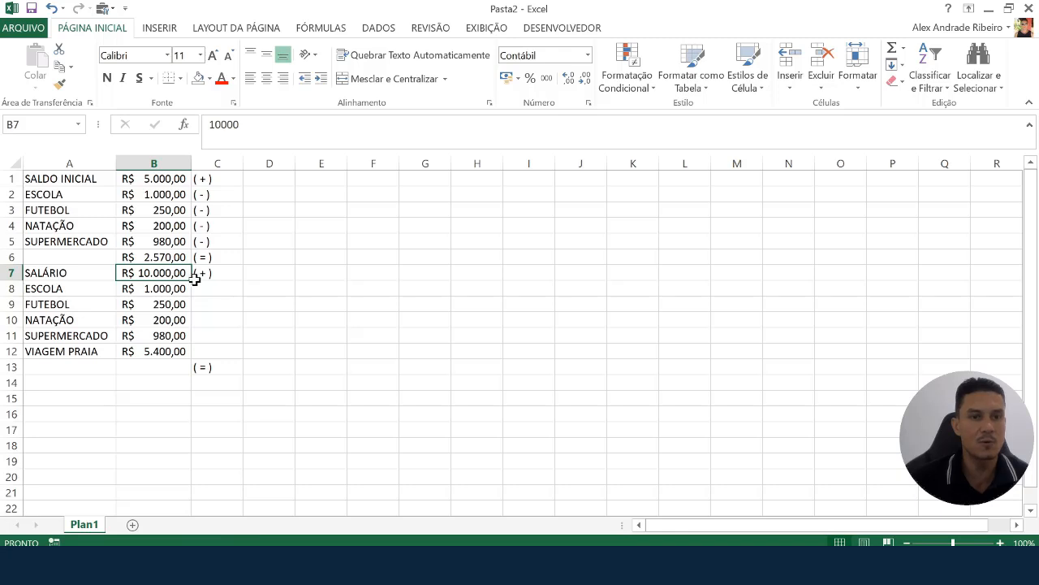
left_click_drag(167, 257, 168, 273)
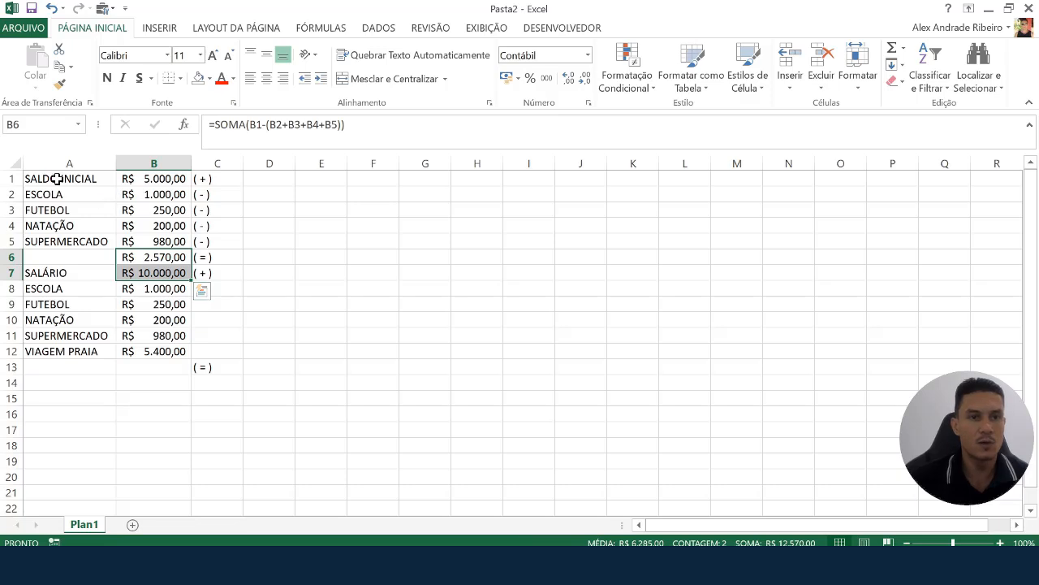
- Trace the first calculation row by row, from SALDO INICIAL through the four expenses to the balance in B6
left_click_drag(57, 178, 171, 182)
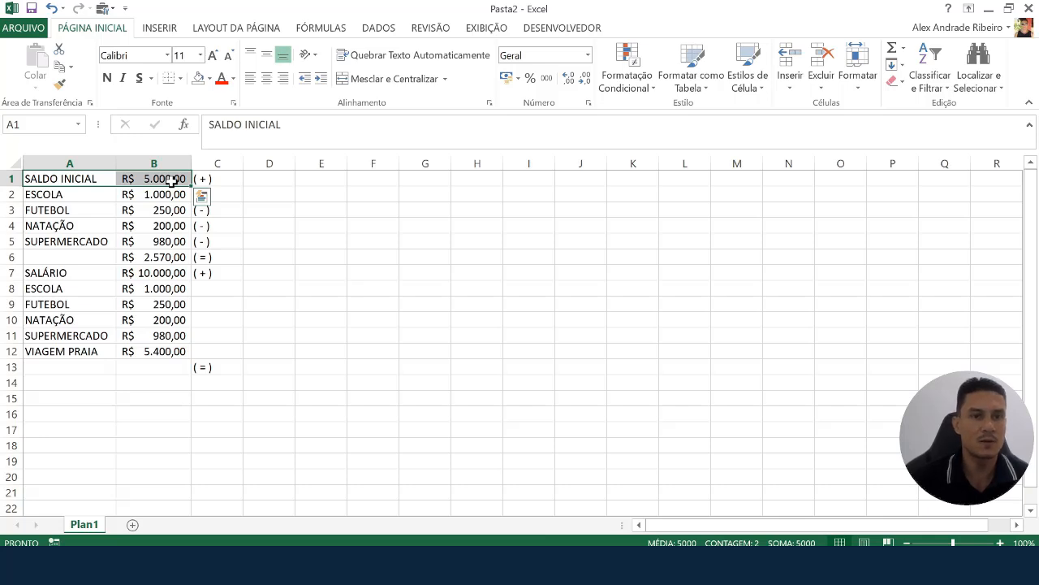
left_click(362, 224)
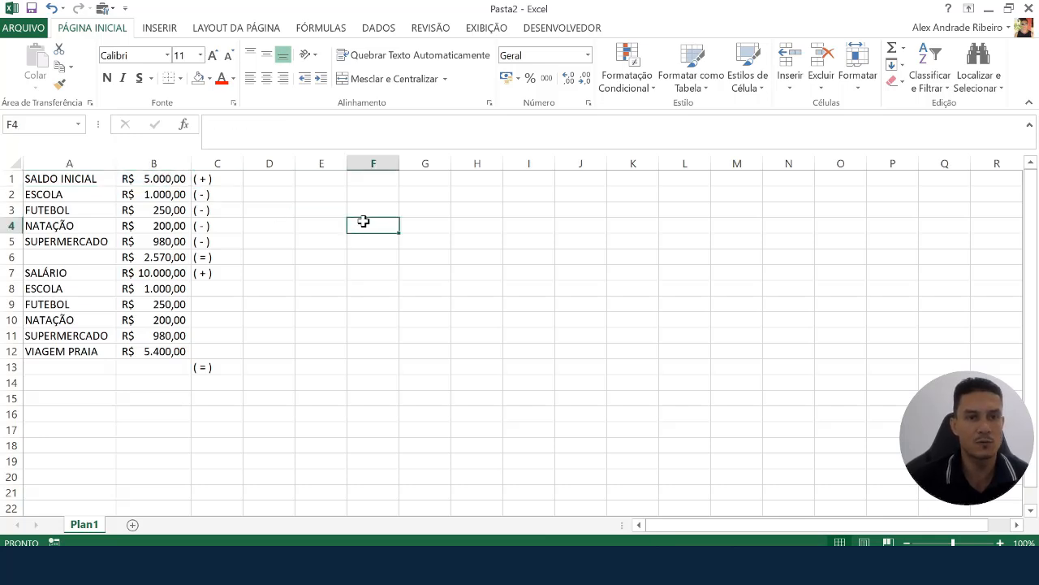
left_click(51, 195)
left_click_drag(51, 195, 150, 198)
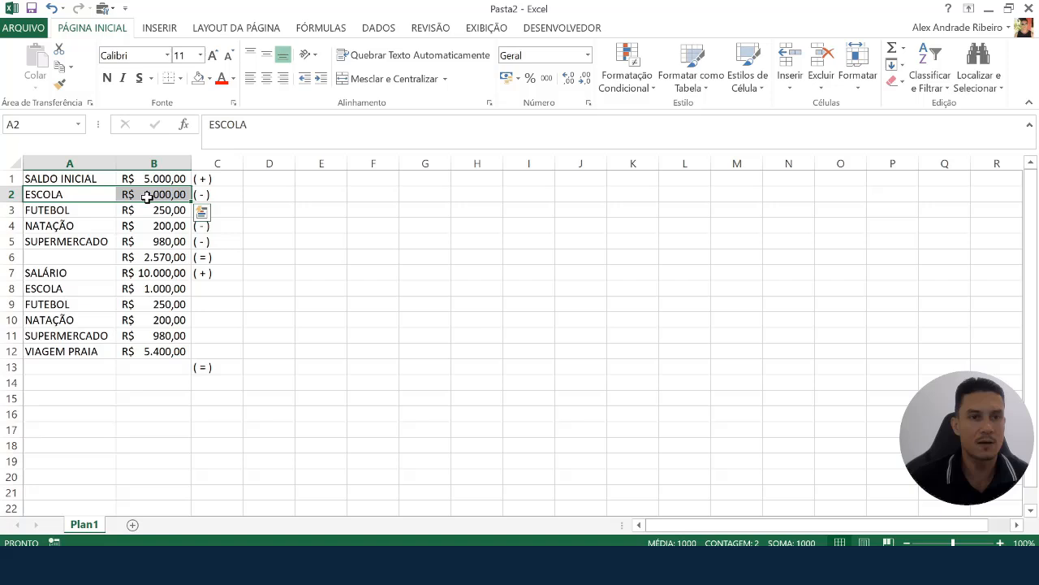
left_click(89, 214)
left_click_drag(89, 213, 156, 215)
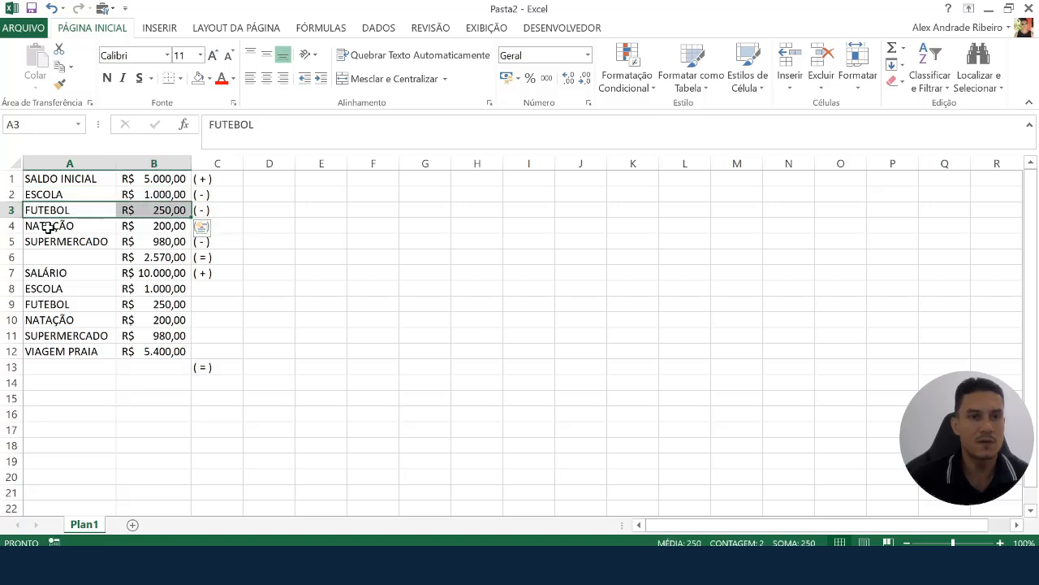
left_click_drag(44, 226, 151, 228)
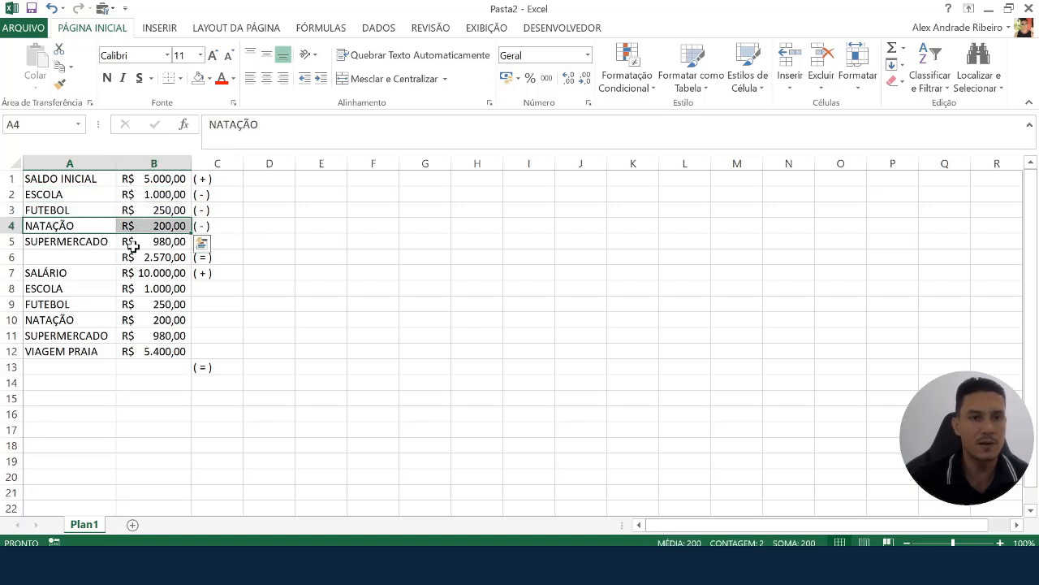
left_click_drag(85, 242, 153, 248)
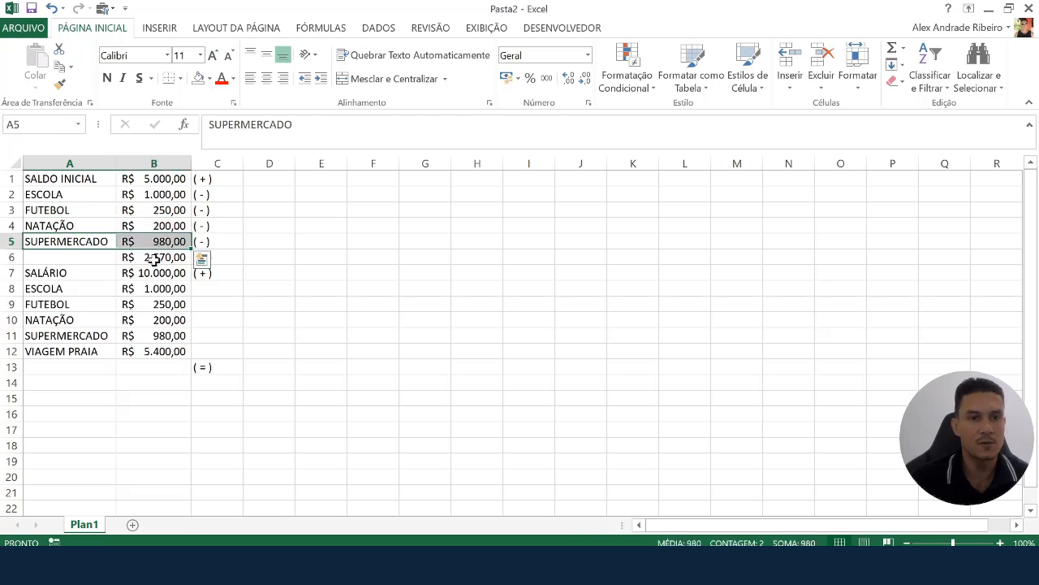
left_click(153, 258)
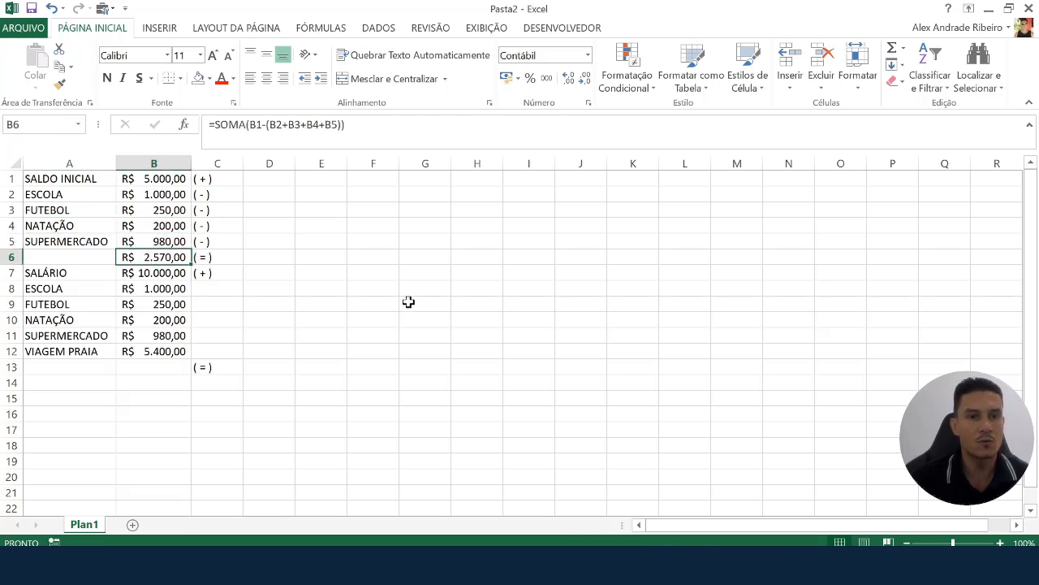
- Compare the opening amount in B1 with the balance and salary in B6:B7, and examine the expenses in B8:B12
left_click(158, 179)
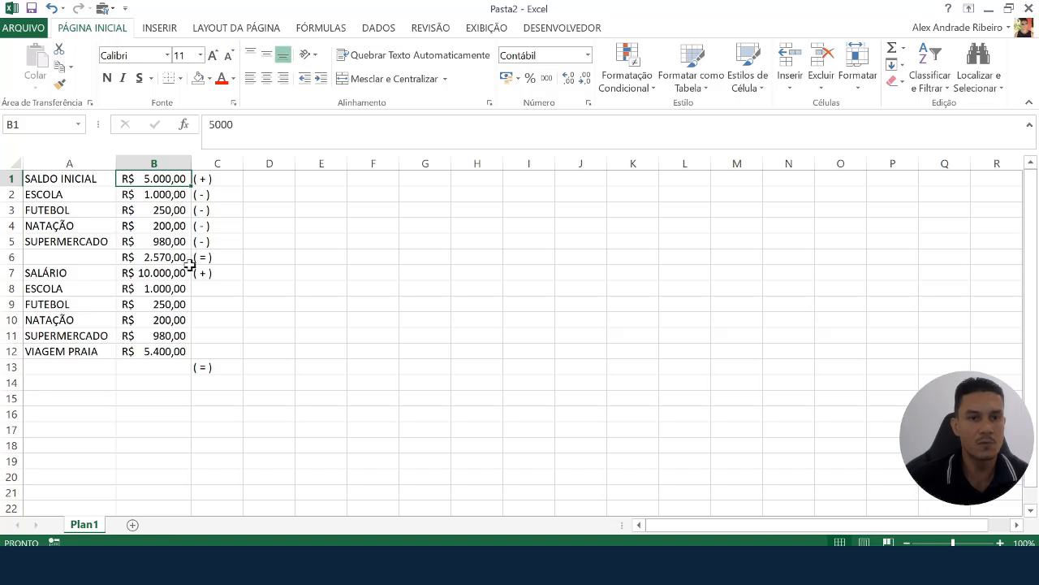
left_click_drag(151, 257, 150, 272)
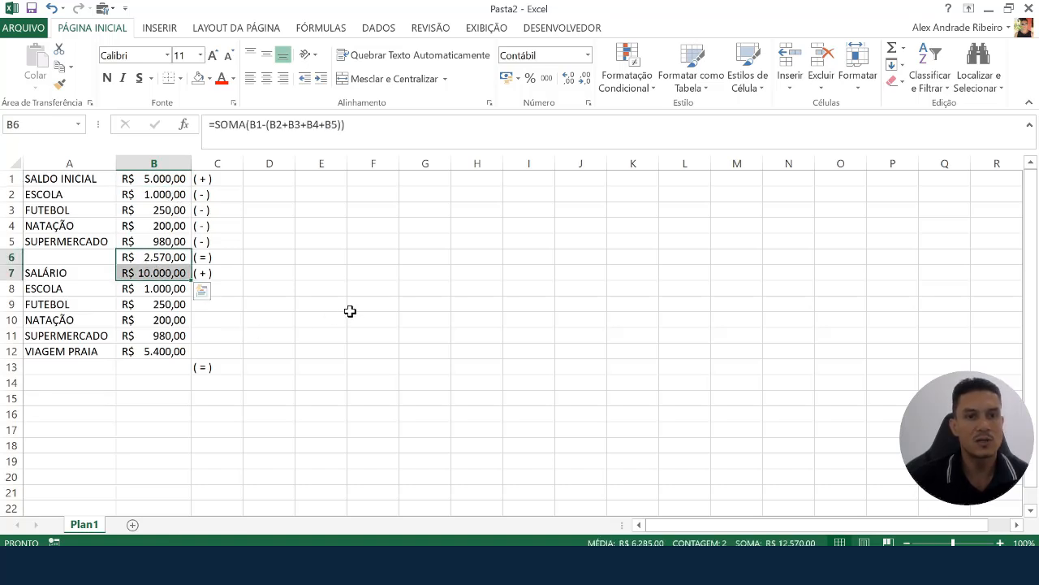
left_click_drag(70, 272, 146, 351)
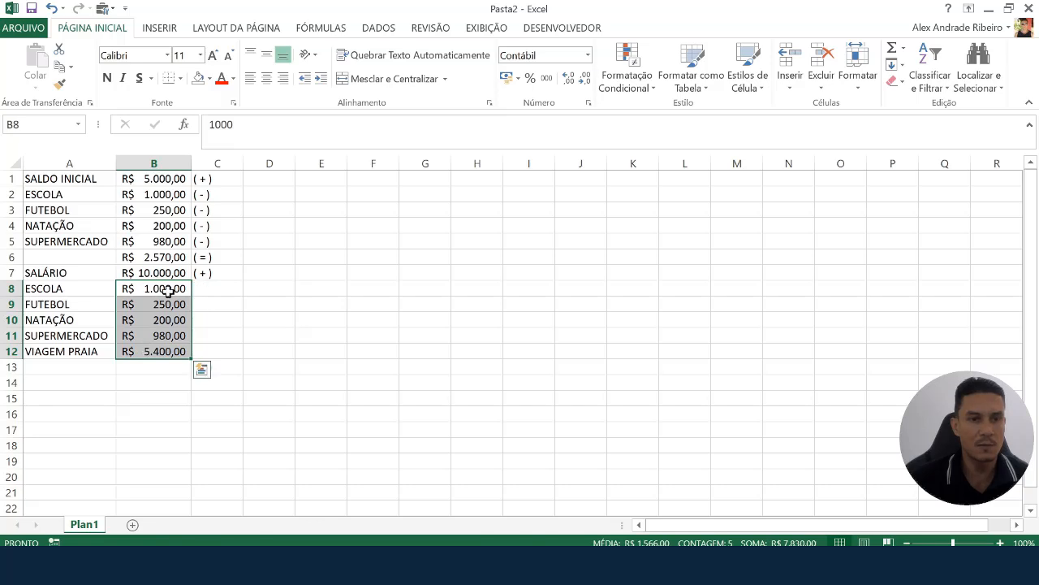
- Mark C13 with ( = ) and begin the B13 formula with =SOMA(B6+B7) to add the previous balance and salary
left_click(146, 370)
type("=S9")
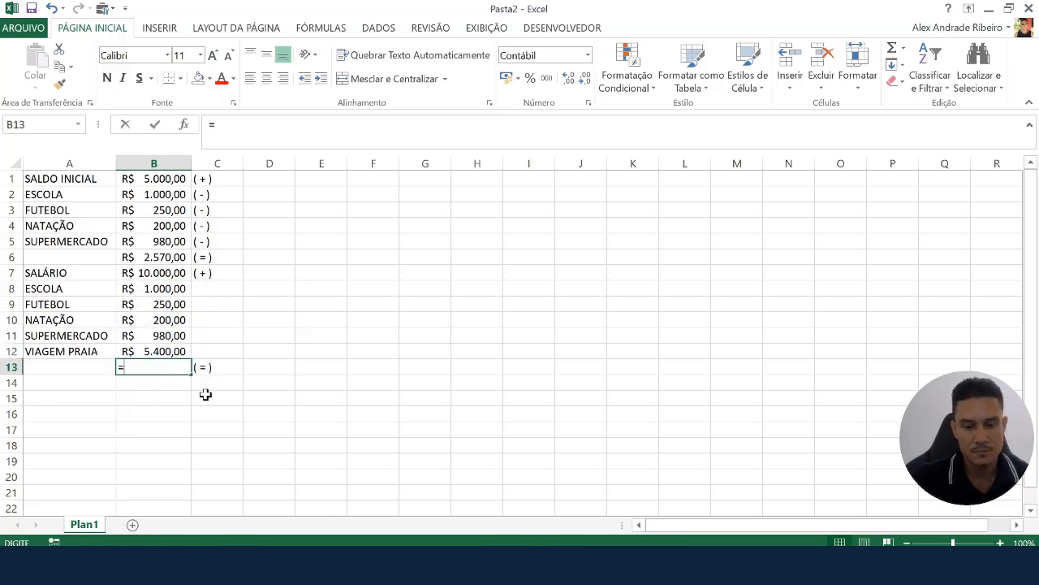
key("BackSpace")
key("BackSpace")
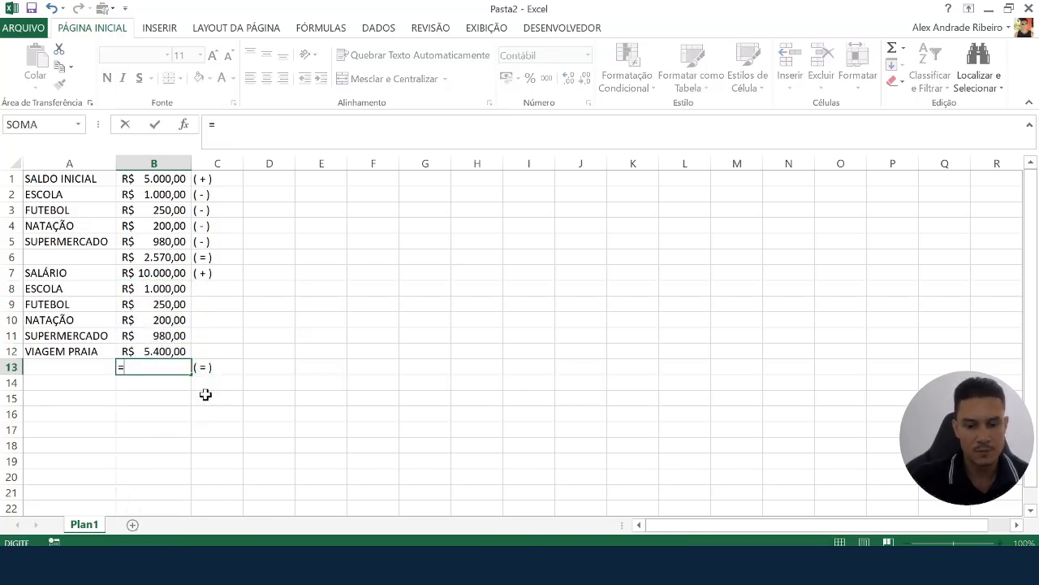
type("SOMA(")
key("Up")
key("Up")
key("Up")
key("Up")
key("Up")
key("Up")
key("Up")
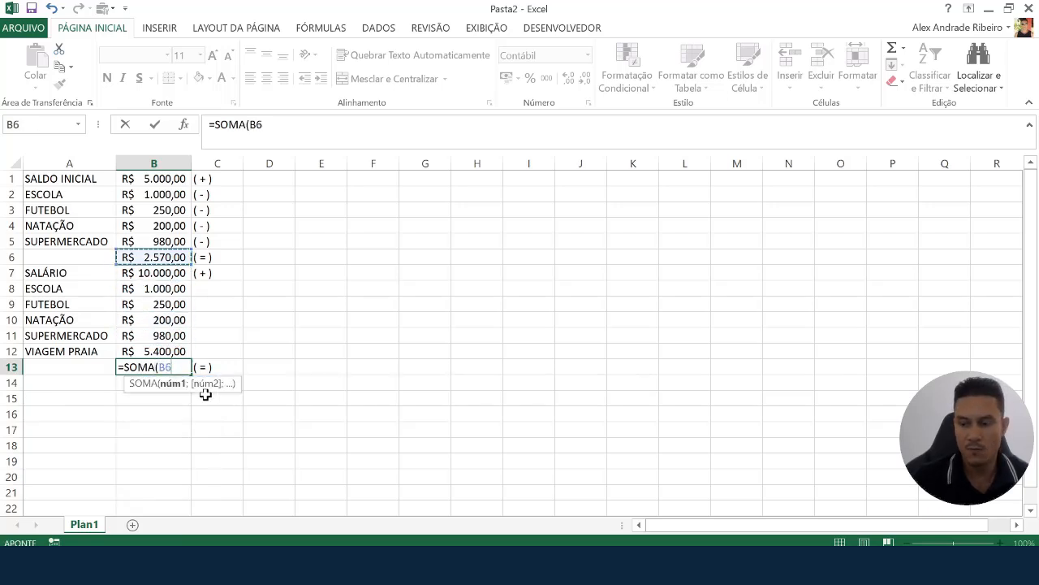
type("+")
key("Up")
key("Up")
key("Up")
key("Up")
key("Up")
key("Up")
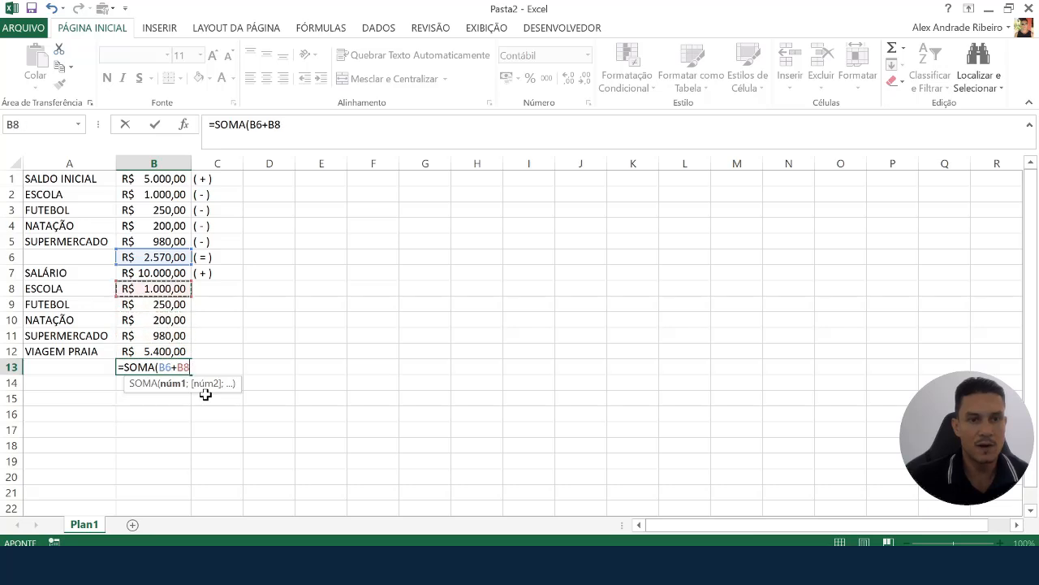
type(")")
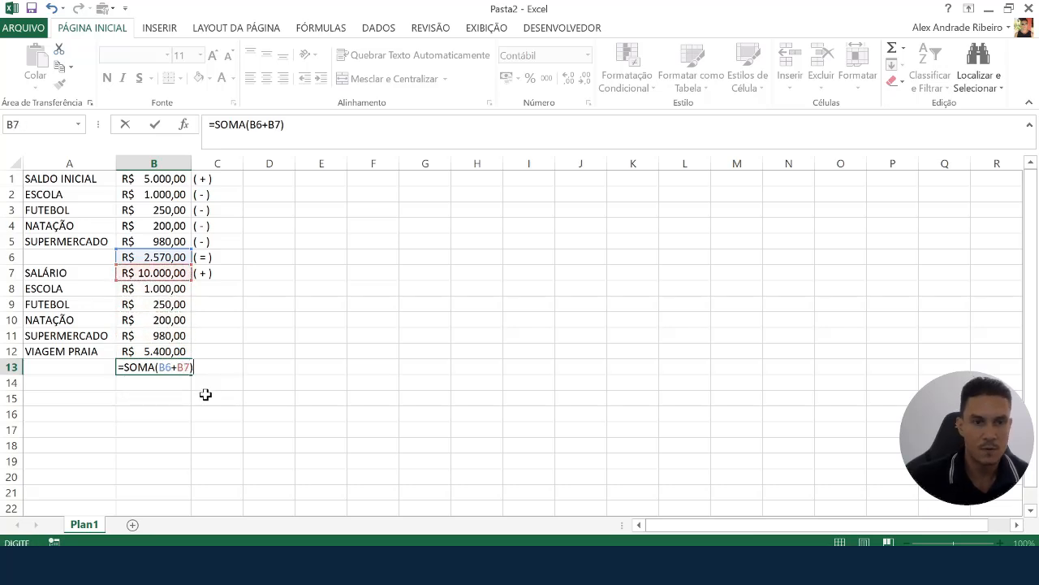
- Extend the B13 formula with -(B8+ to open the parenthesized group of expenses being subtracted
type("-")
key("Up")
key("Up")
key("Up")
key("Up")
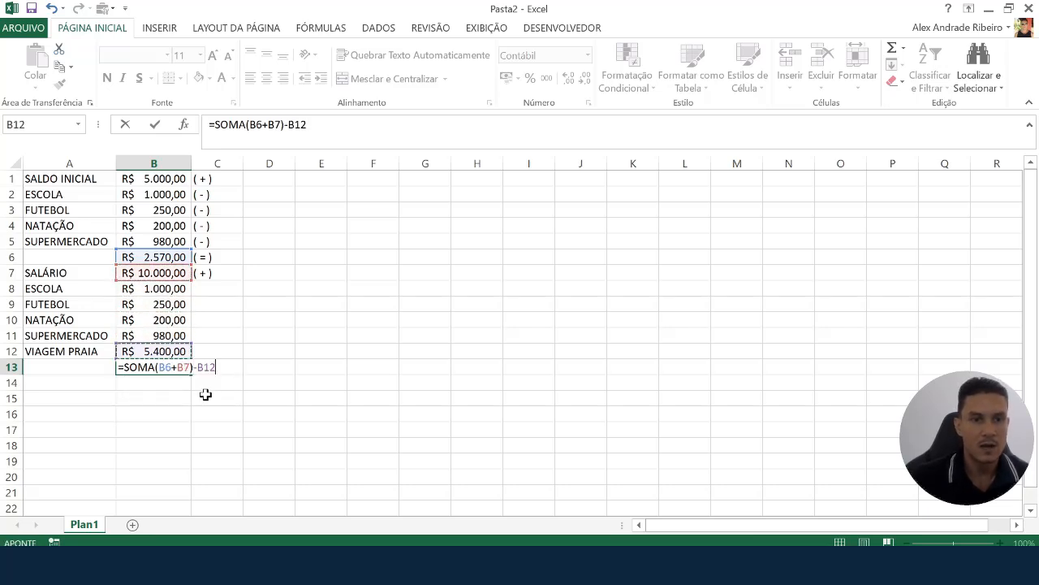
key("Down")
key("Down")
key("Down")
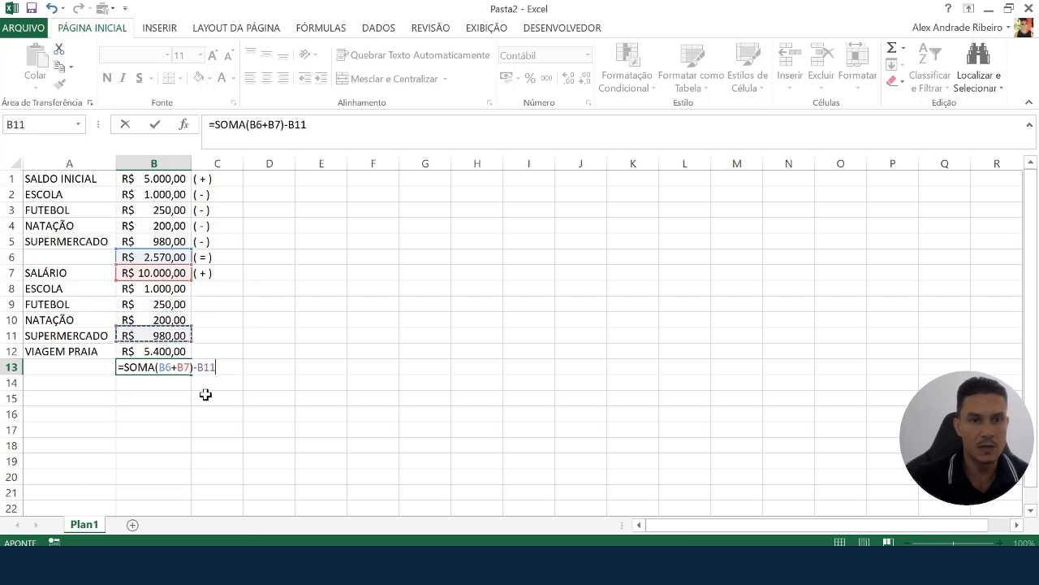
key("Up")
key("Up")
key("Up")
key("Up")
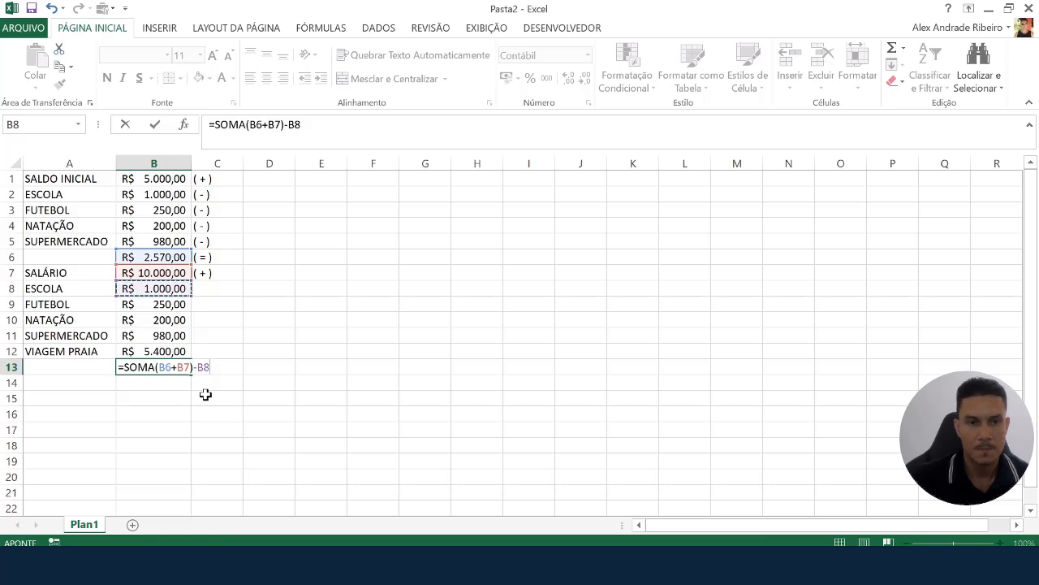
type("+")
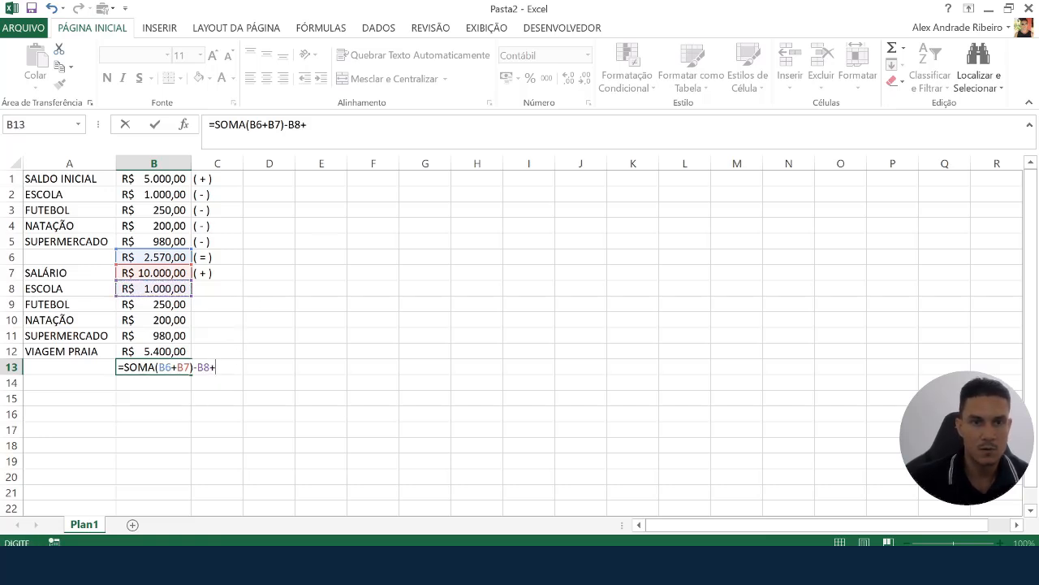
left_click(289, 125)
type("(")
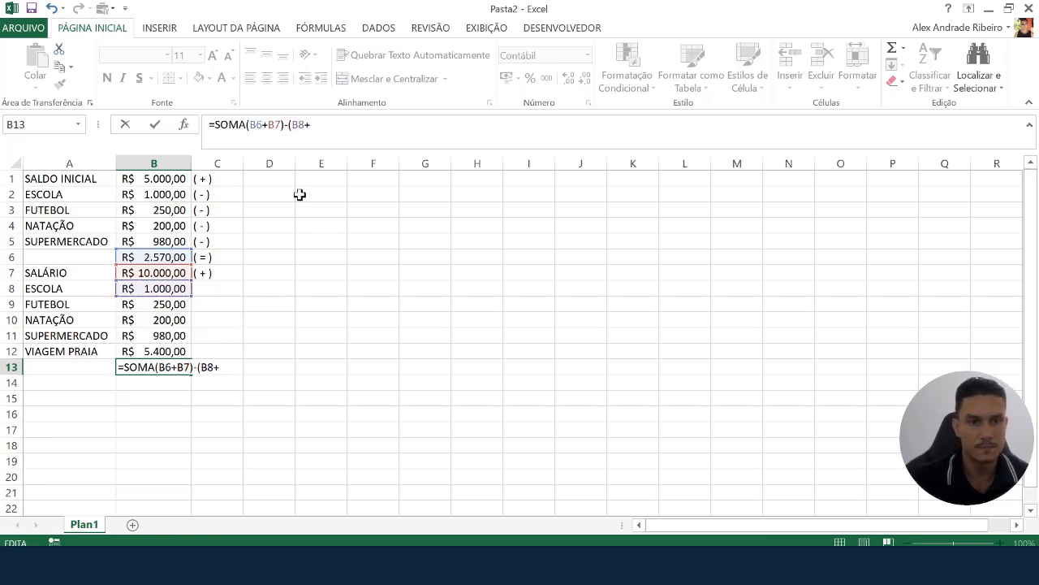
left_click(159, 305)
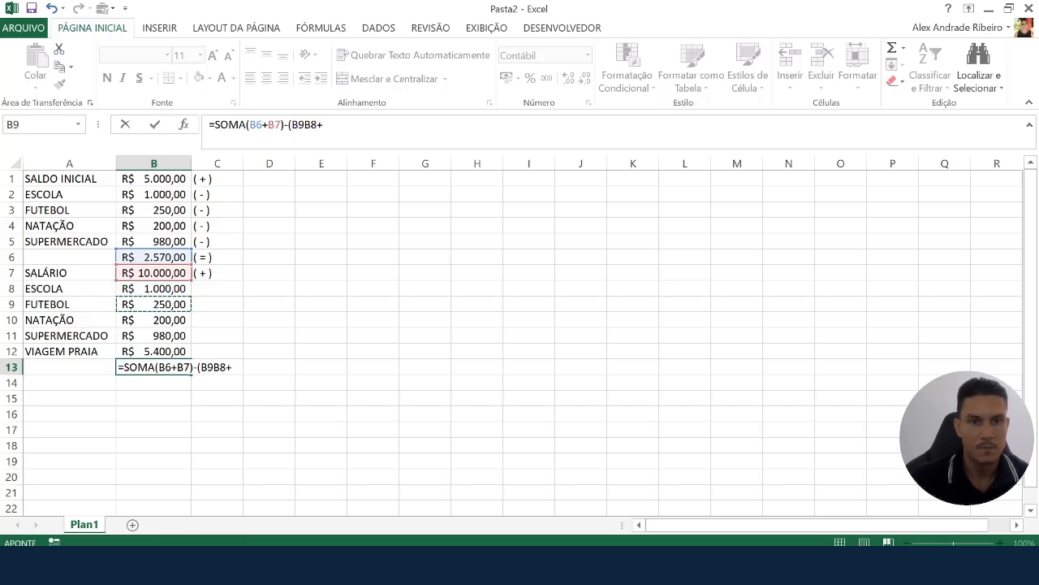
left_click(305, 124)
key("BackSpace")
key("BackSpace")
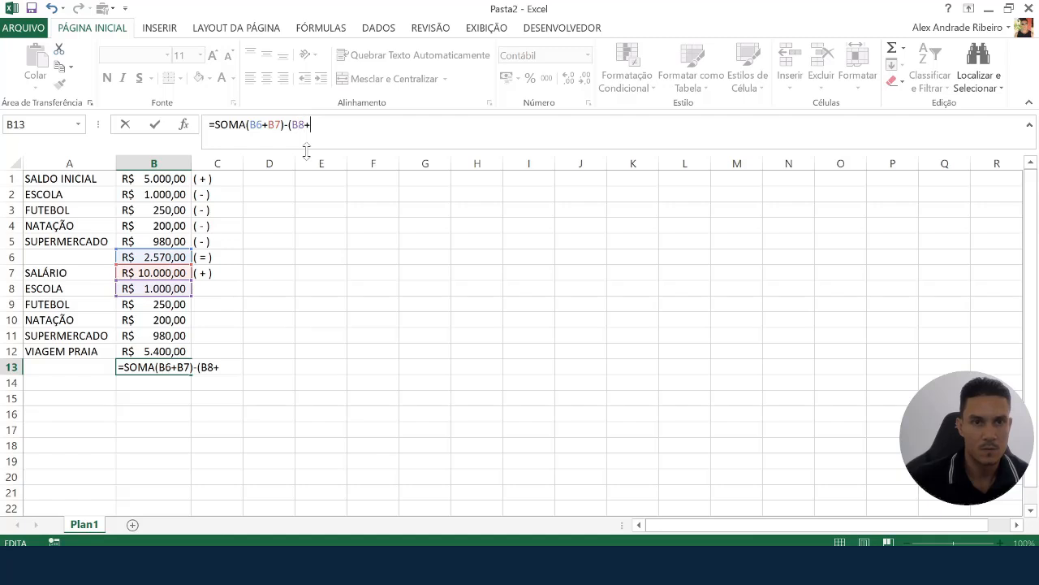
- Add B9, B10, B11 and B12 to the subtracted group and enter =SOMA(B6+B7)-(B8+B9+B10+B11+B12) in B13
left_click(152, 304)
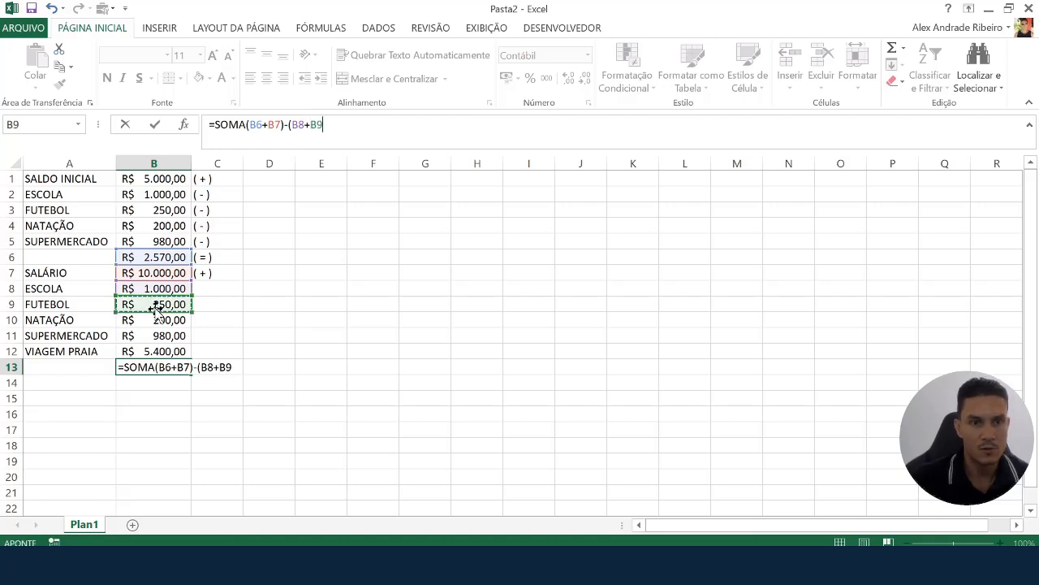
type("+")
key("Up")
key("Up")
key("Up")
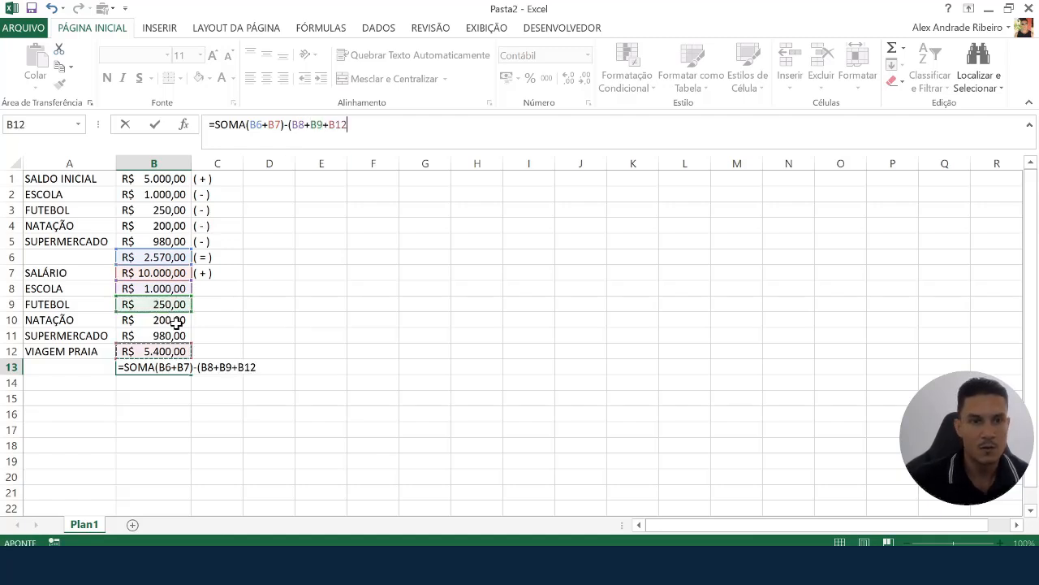
type("+")
key("Up")
key("Up")
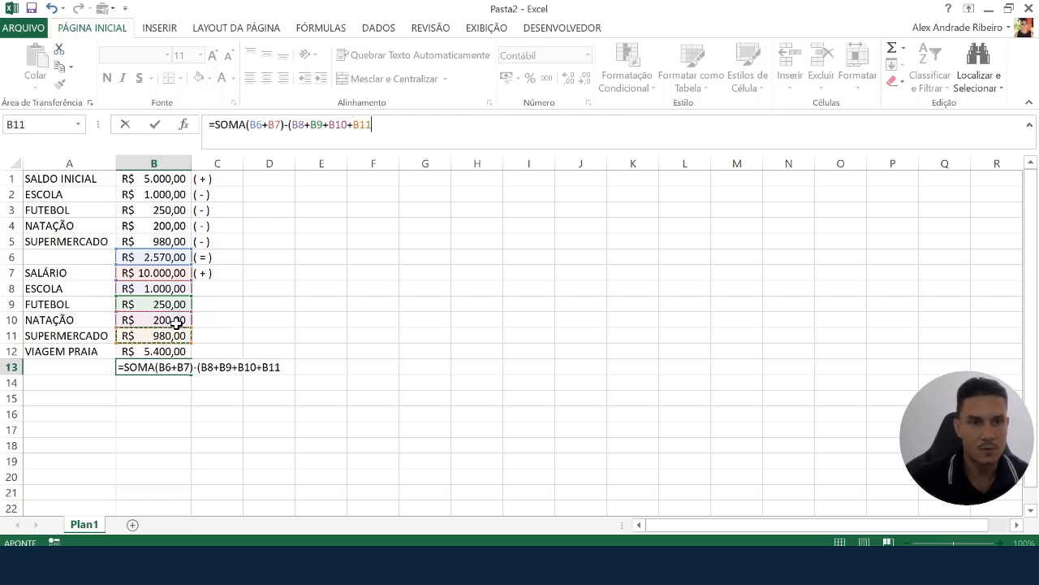
type("+")
key("Up")
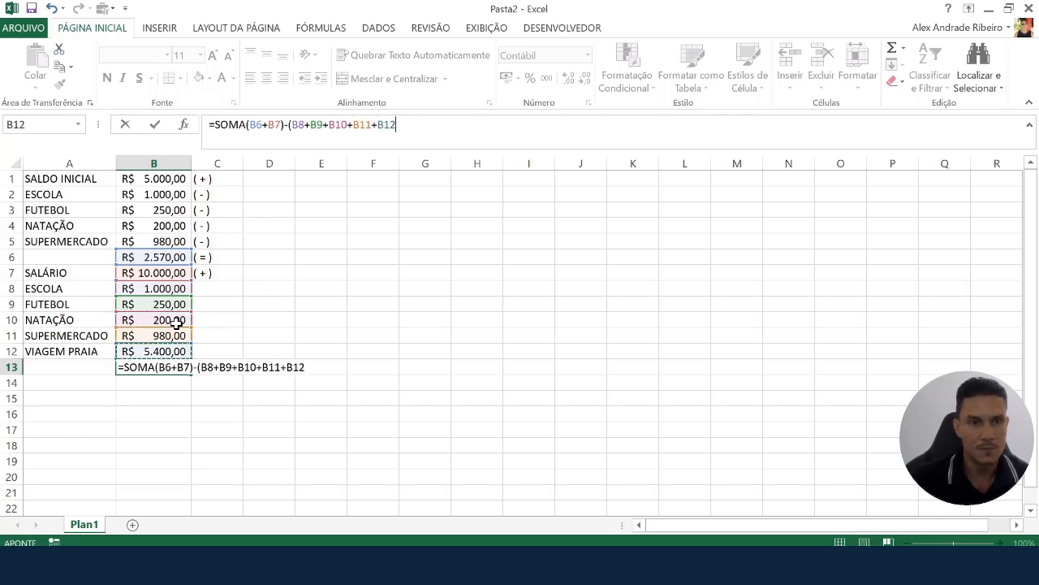
type(")")
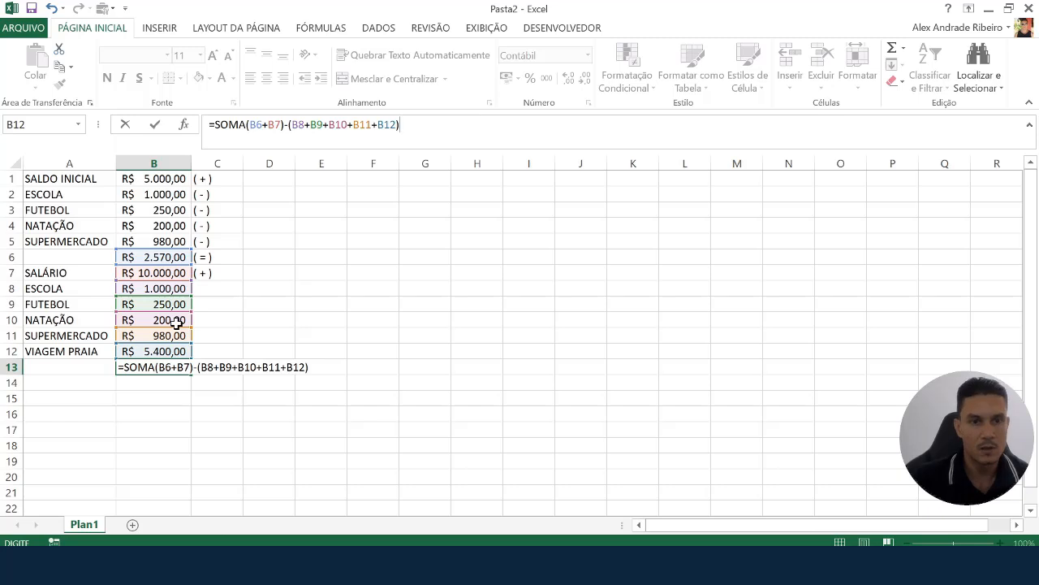
key("Return")
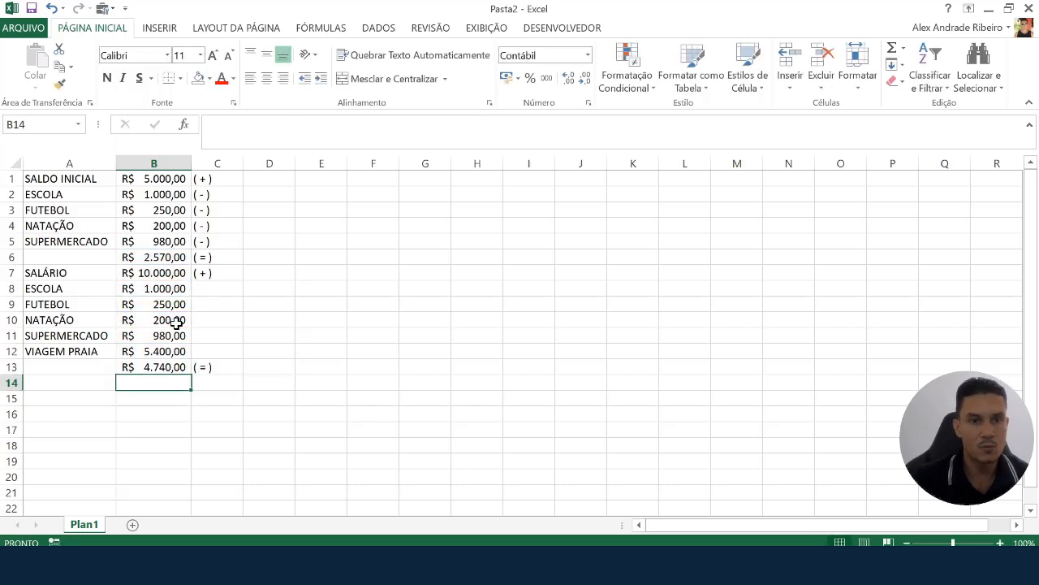
- Examine the new balance in B13 and the SALÁRIO row, selecting B6:B7 to view the previous balance and salary together
left_click(175, 366)
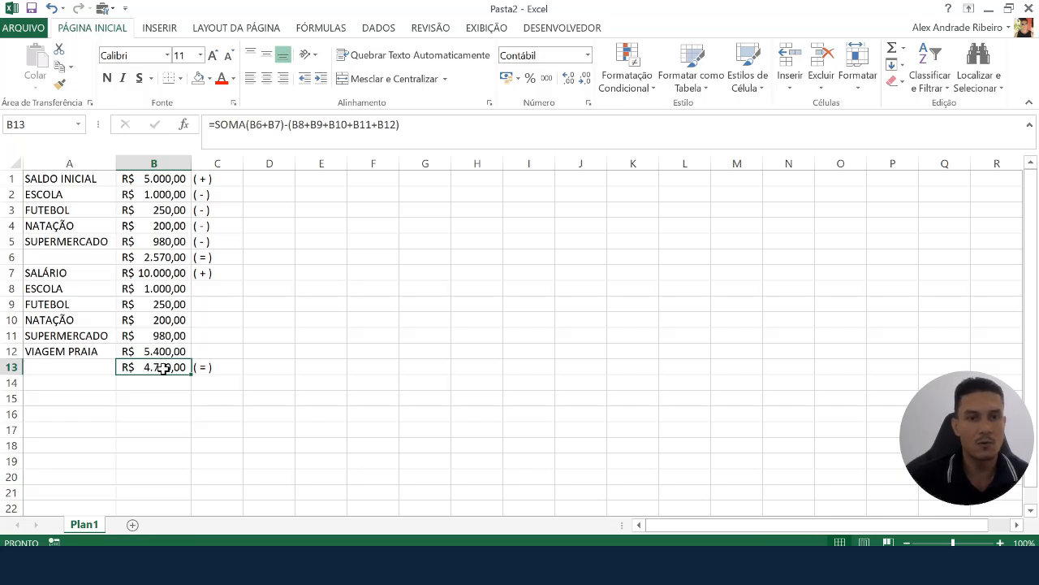
left_click(164, 273)
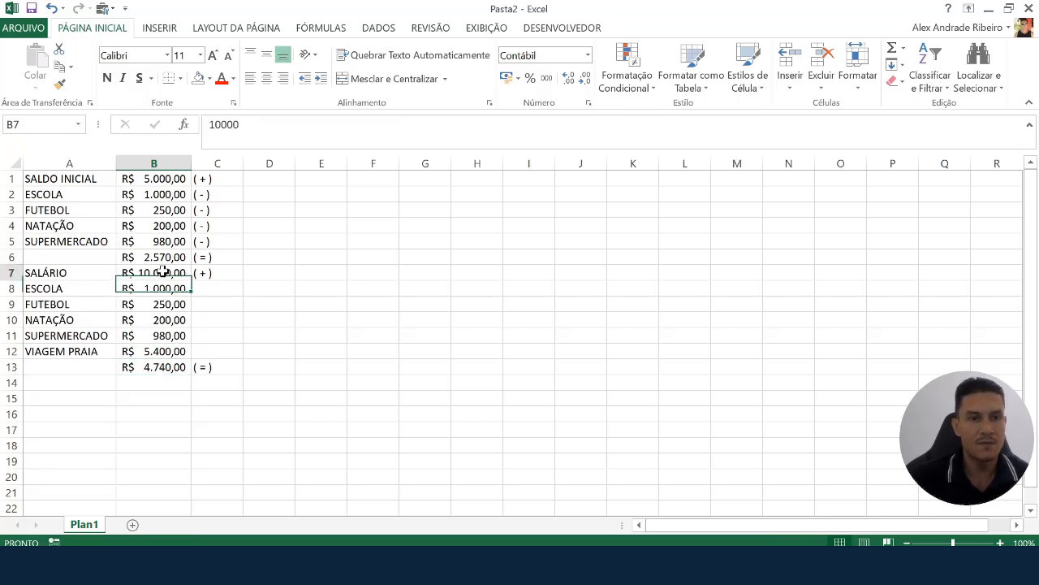
left_click(14, 273)
left_click(208, 304)
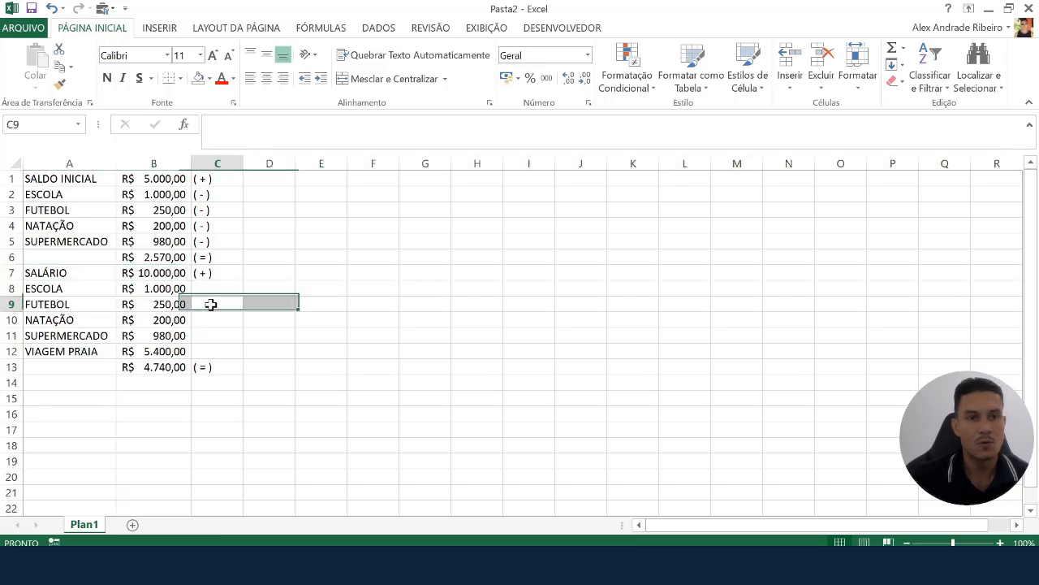
left_click(160, 291)
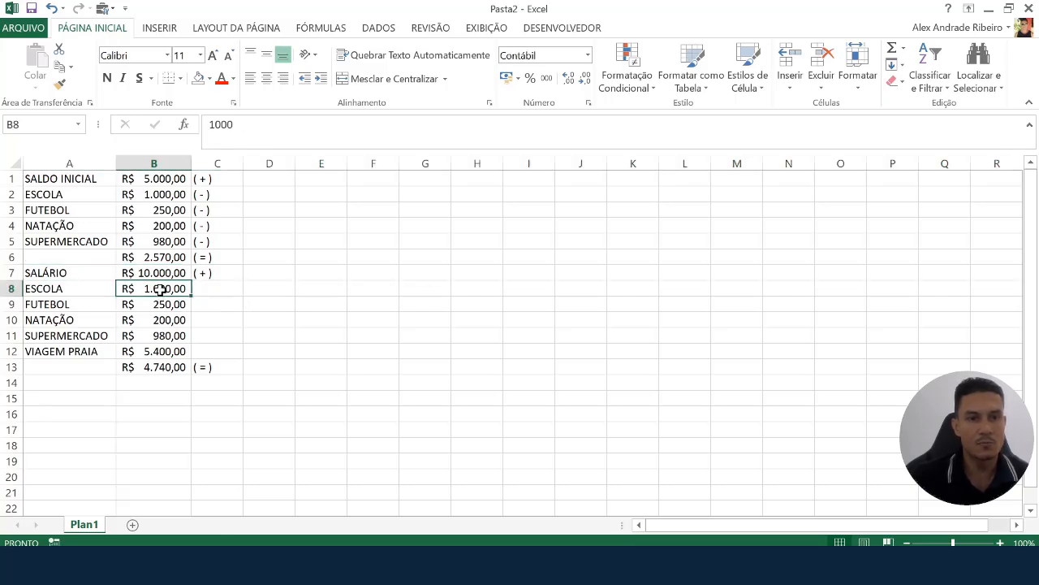
left_click(8, 272)
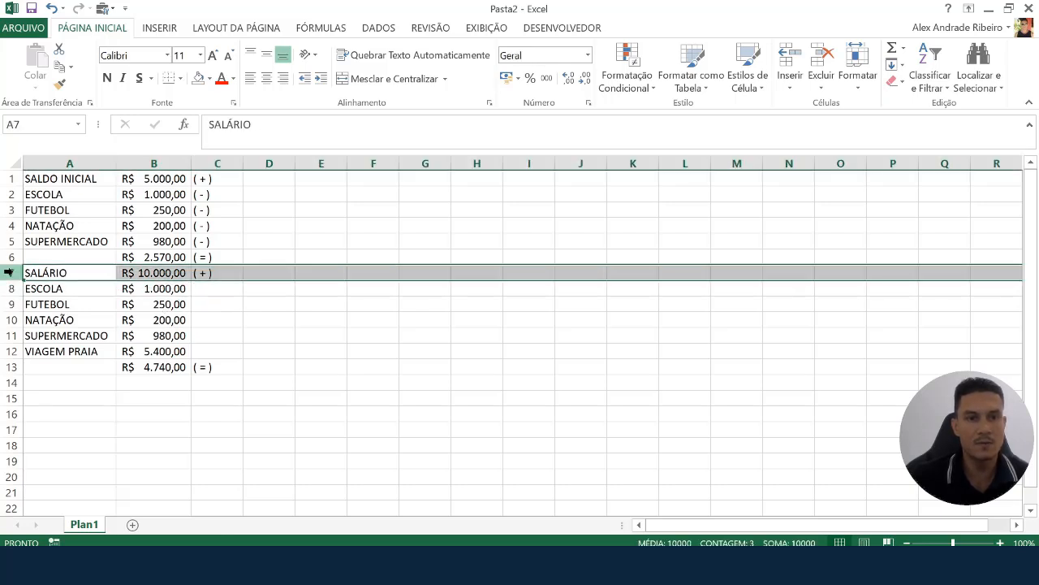
left_click(156, 275)
left_click_drag(153, 253, 154, 273)
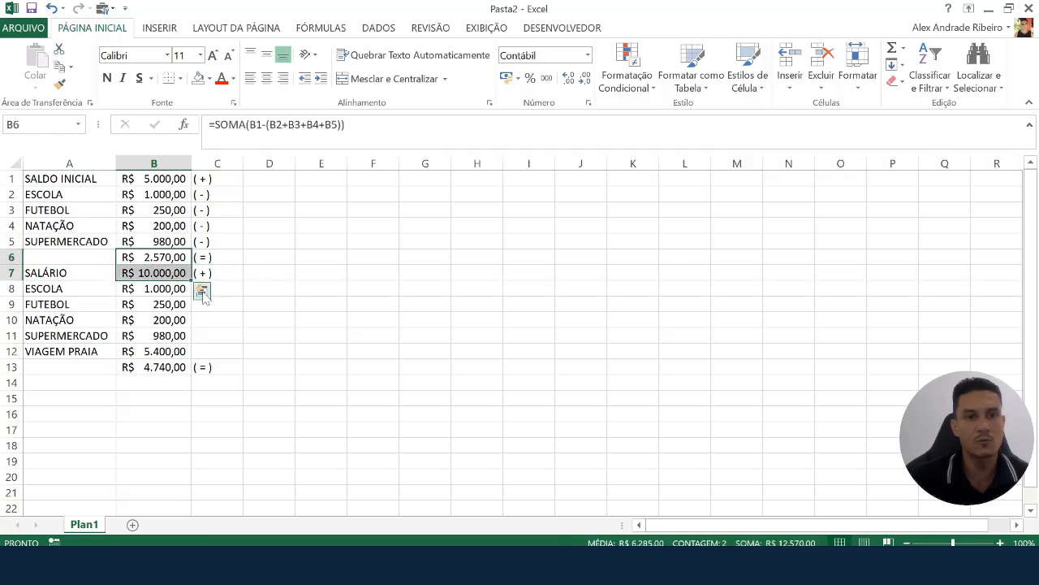
- Trace the second calculation from the previous balance in B6 and salary in B7 through the expenses down to VIAGEM PRAIA
left_click(298, 320)
left_click(157, 259)
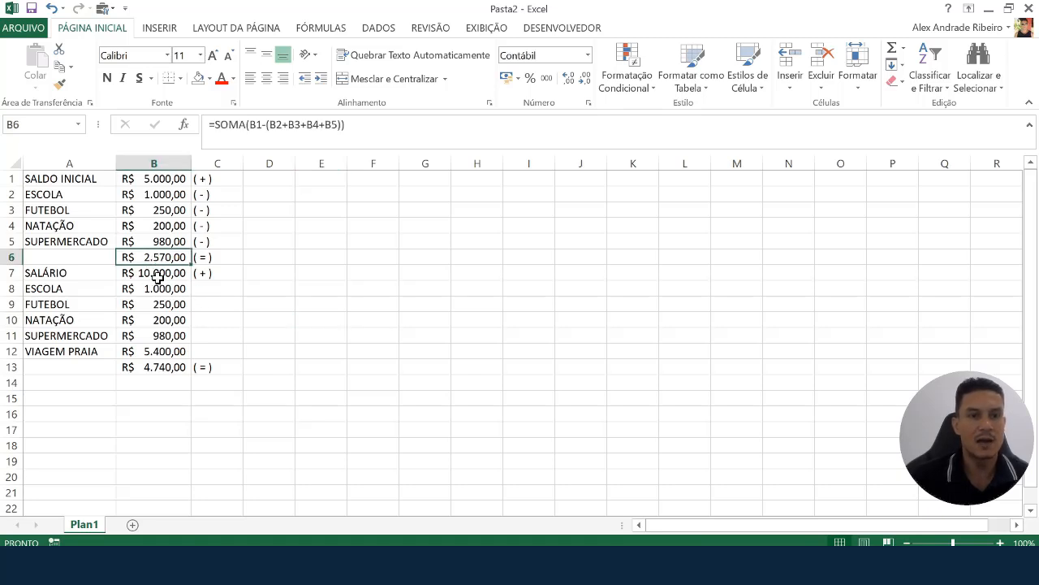
left_click(157, 274)
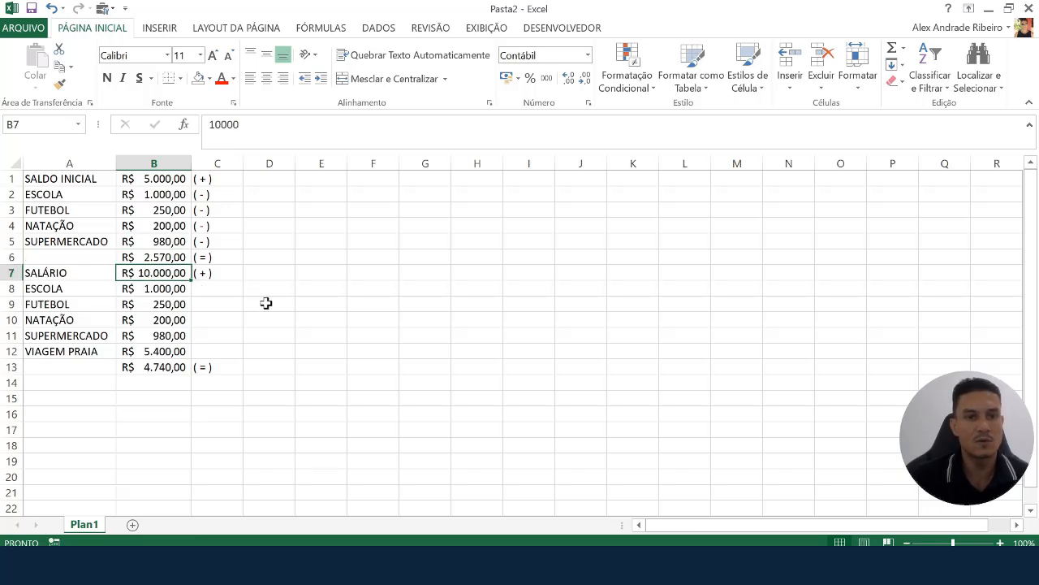
left_click_drag(160, 257, 160, 273)
left_click(163, 289)
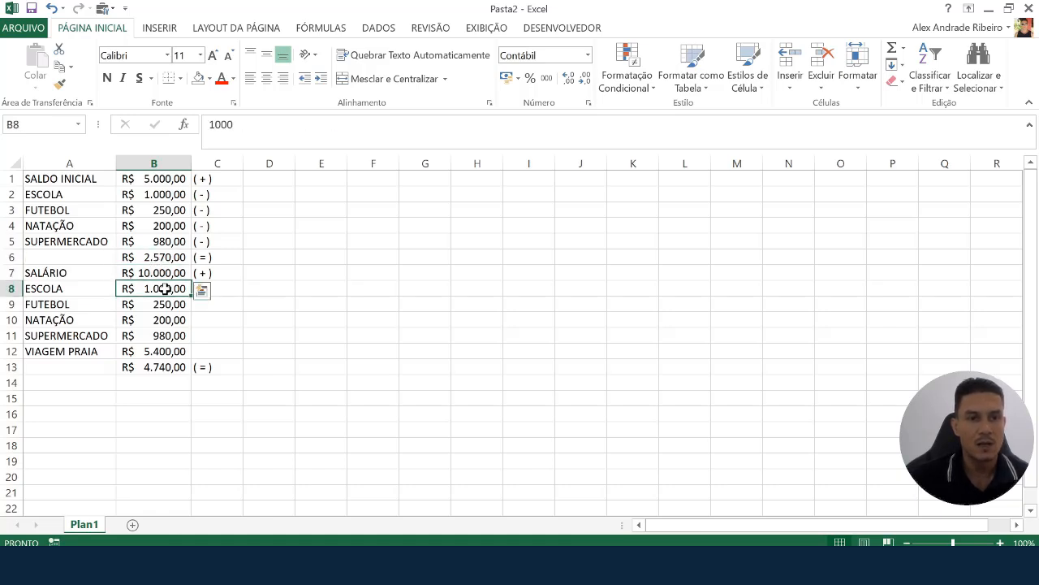
left_click_drag(44, 290, 154, 304)
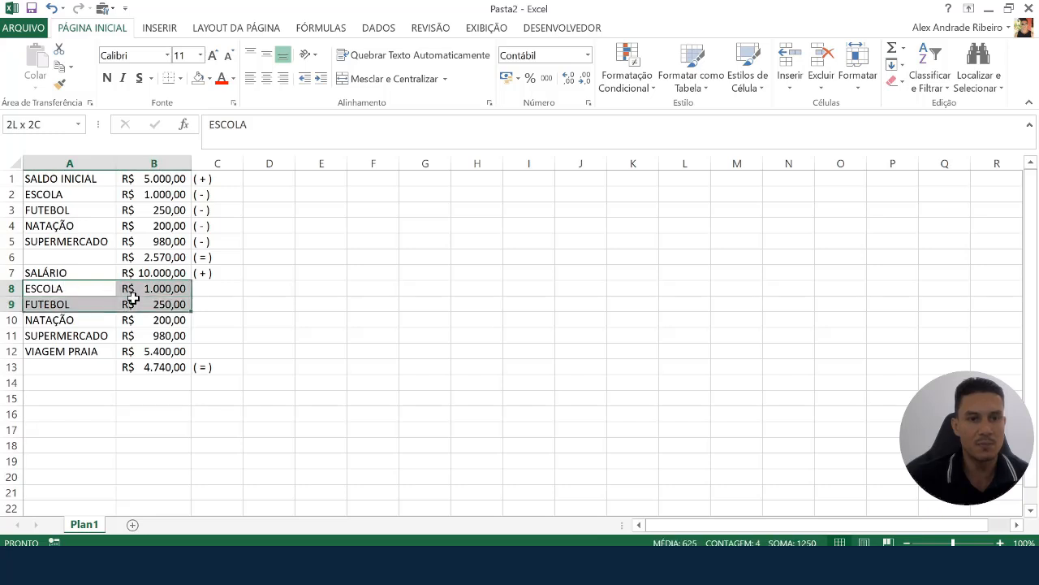
left_click(170, 355)
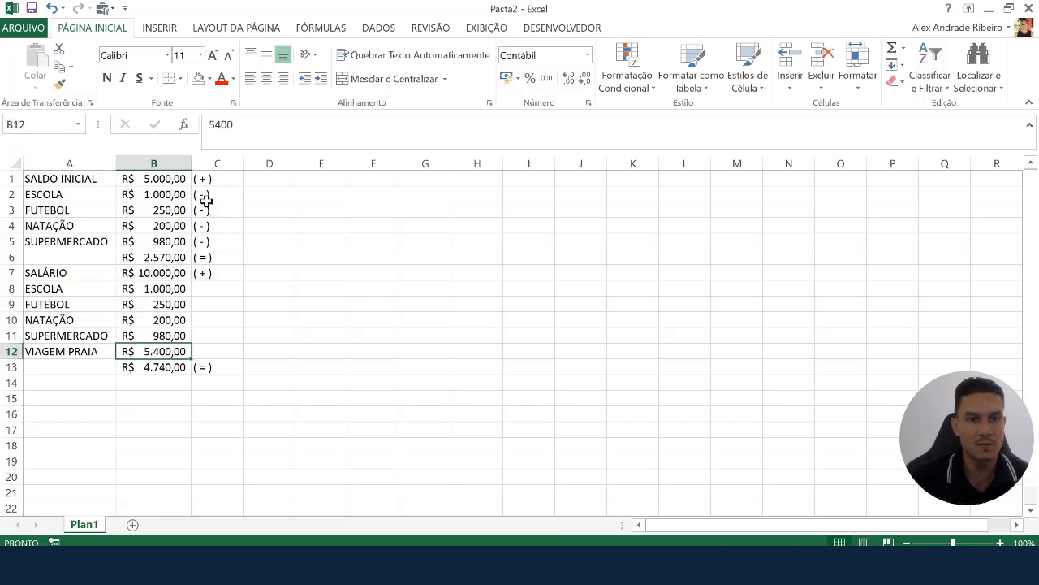
- Copy the ( - ) markers from C2:C5 into C8:C11, and copy the marker in C11 into C12
left_click_drag(202, 197, 204, 239)
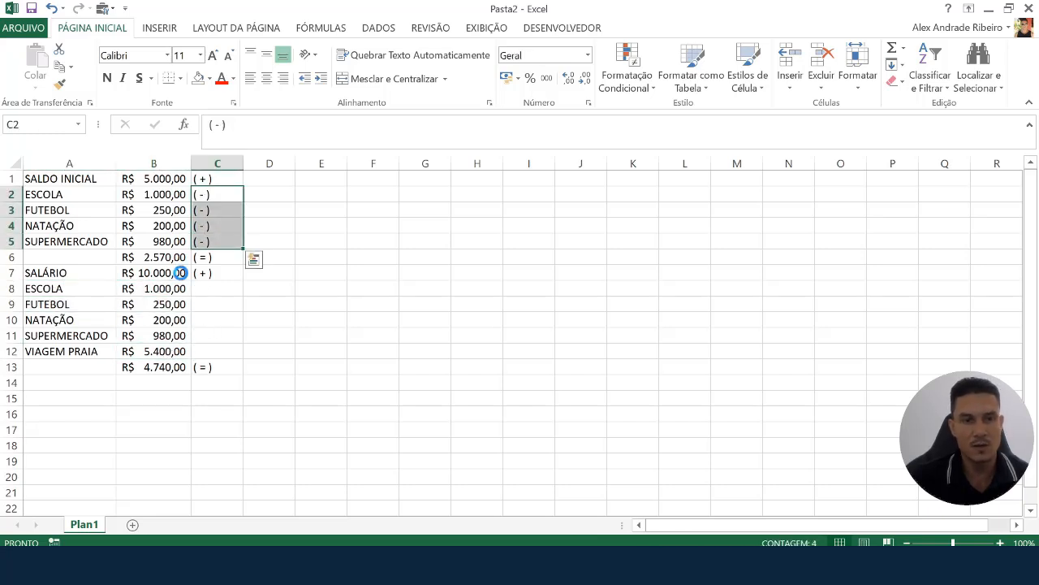
key("ctrl+c")
left_click(200, 291)
key("ctrl+v")
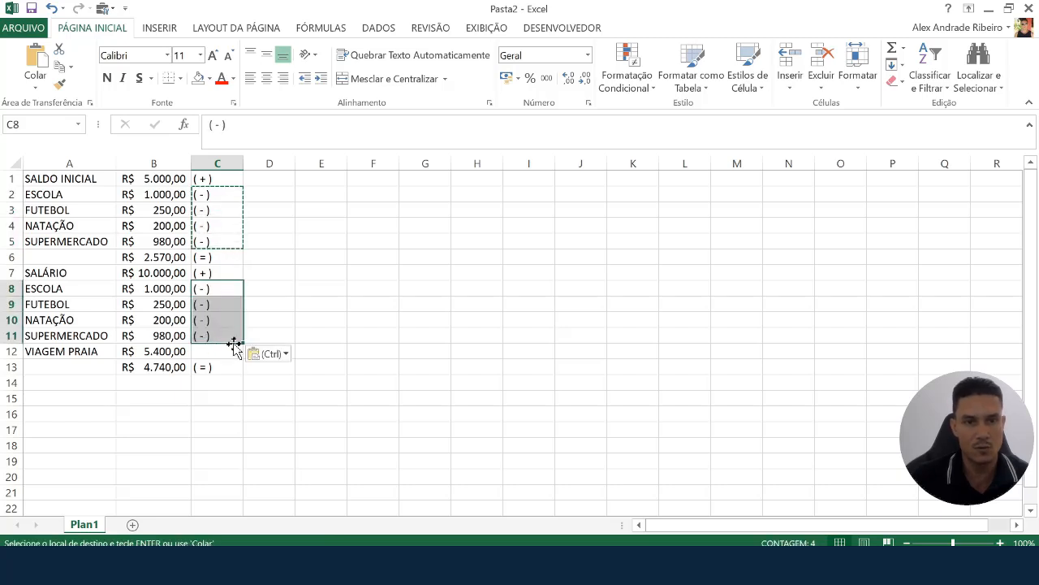
left_click(218, 336)
key("ctrl+c")
key("Down")
key("ctrl+v")
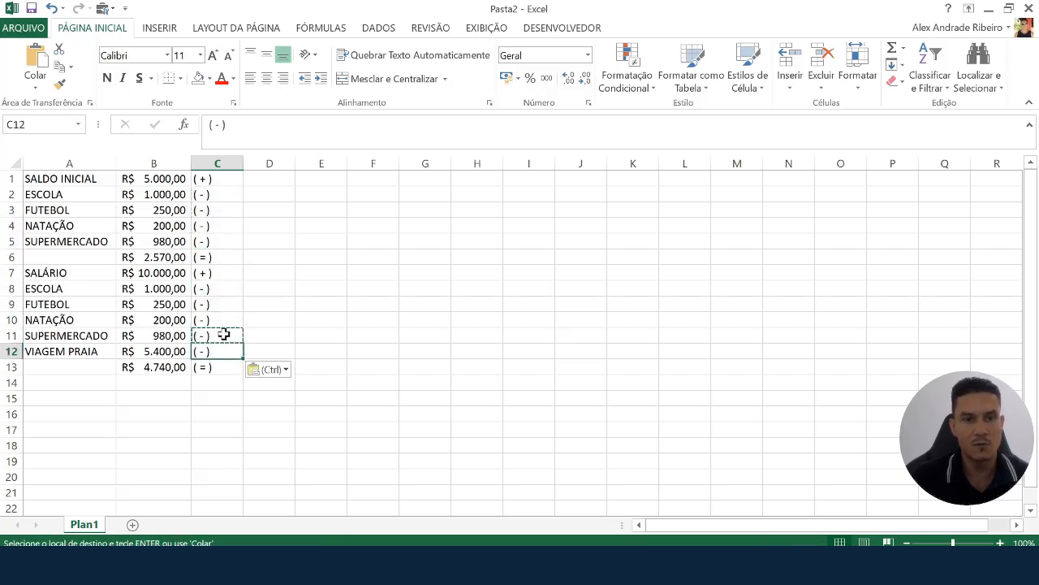
- Review the expense markers, the balance and salary in B6:B7, and the resulting balance formula in B13
left_click(200, 307)
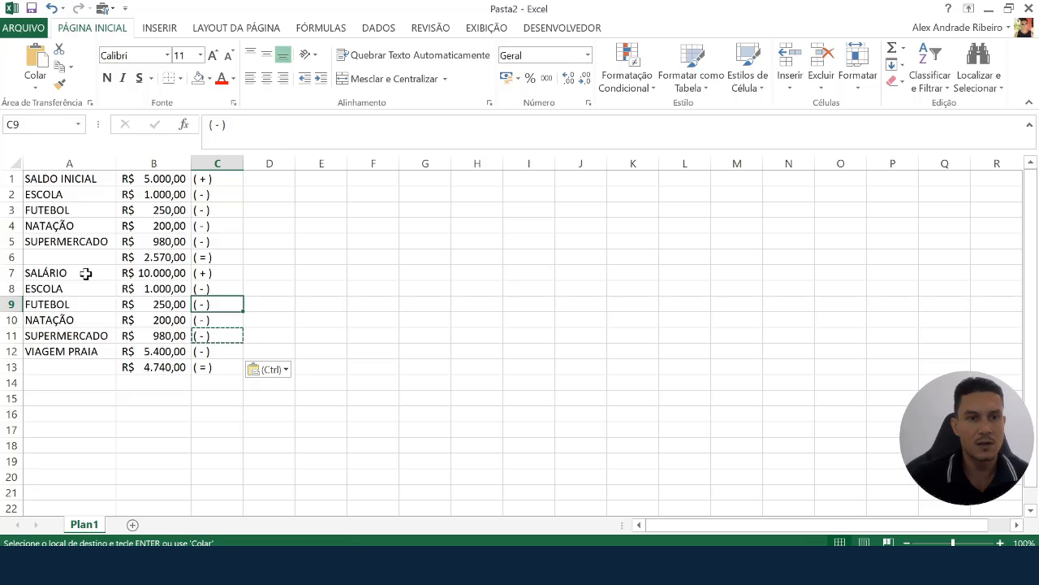
left_click_drag(142, 279, 153, 258)
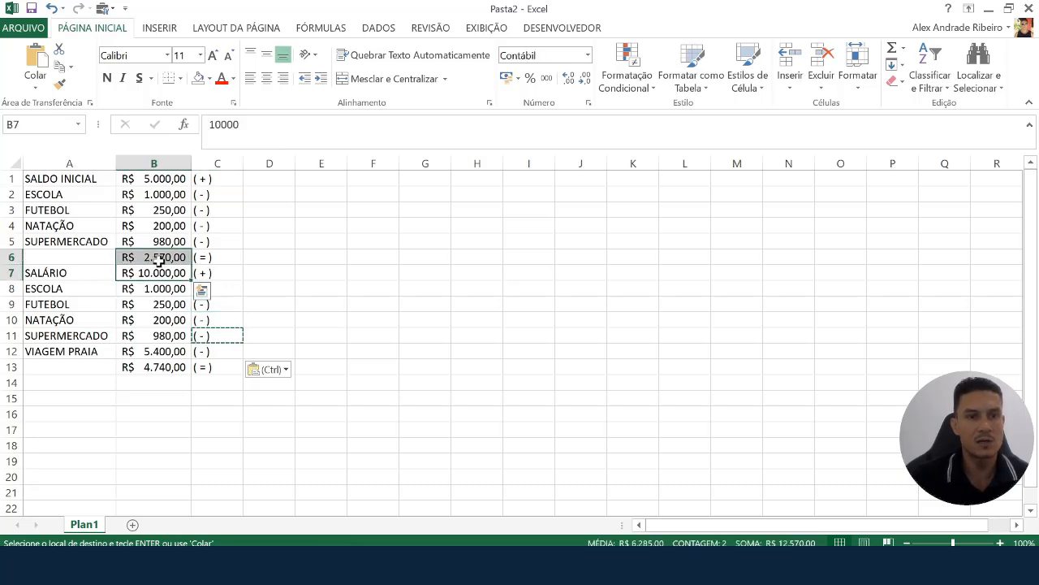
left_click(161, 370)
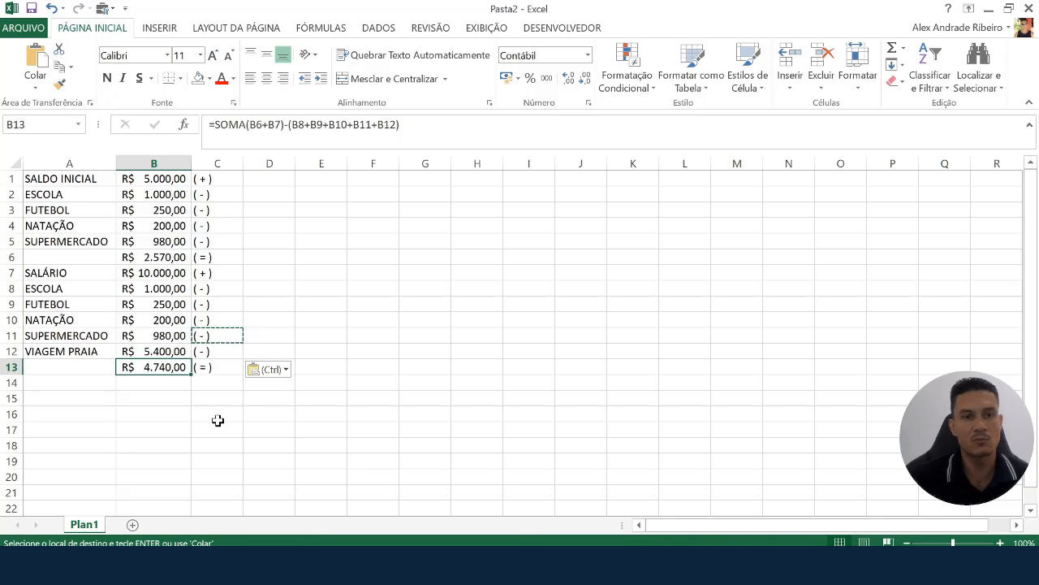
- Examine the second calculation's income and expense rows in A7:C12, from SALÁRIO through VIAGEM PRAIA
left_click(158, 400)
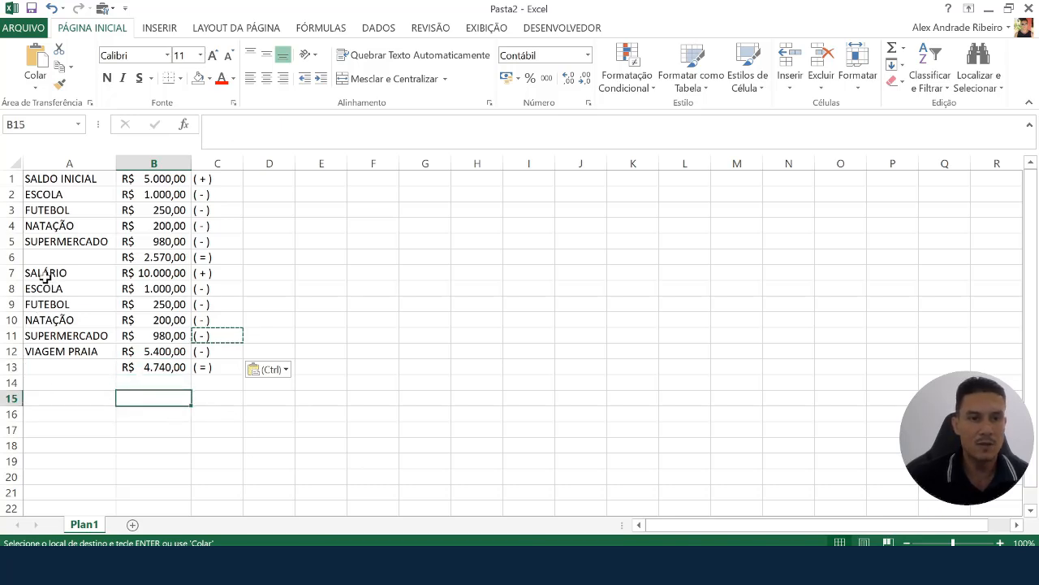
left_click_drag(47, 273, 202, 348)
left_click(173, 406)
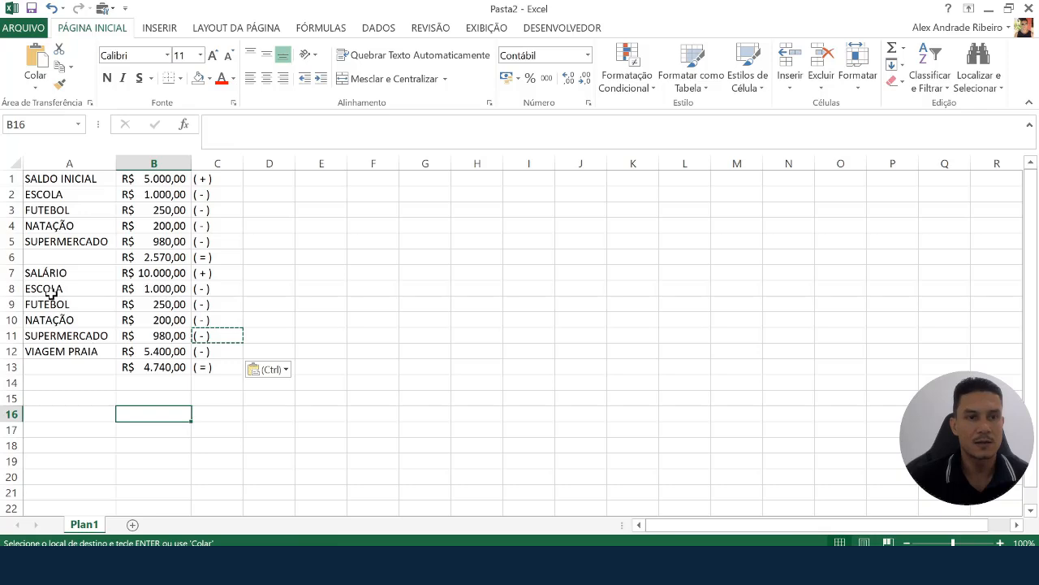
left_click(115, 290)
left_click_drag(115, 290, 163, 289)
left_click(175, 351)
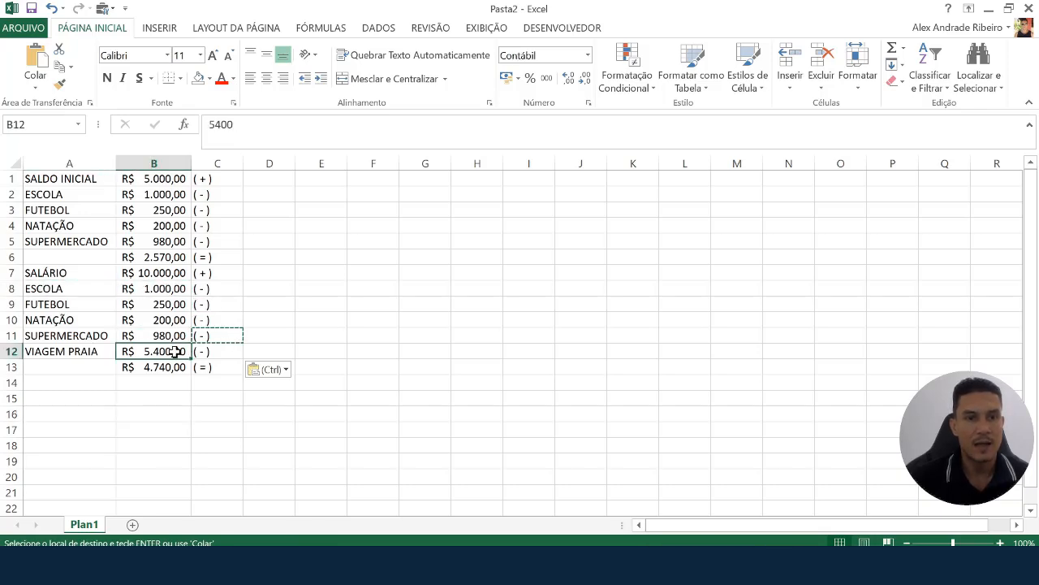
left_click(148, 335)
left_click(239, 334)
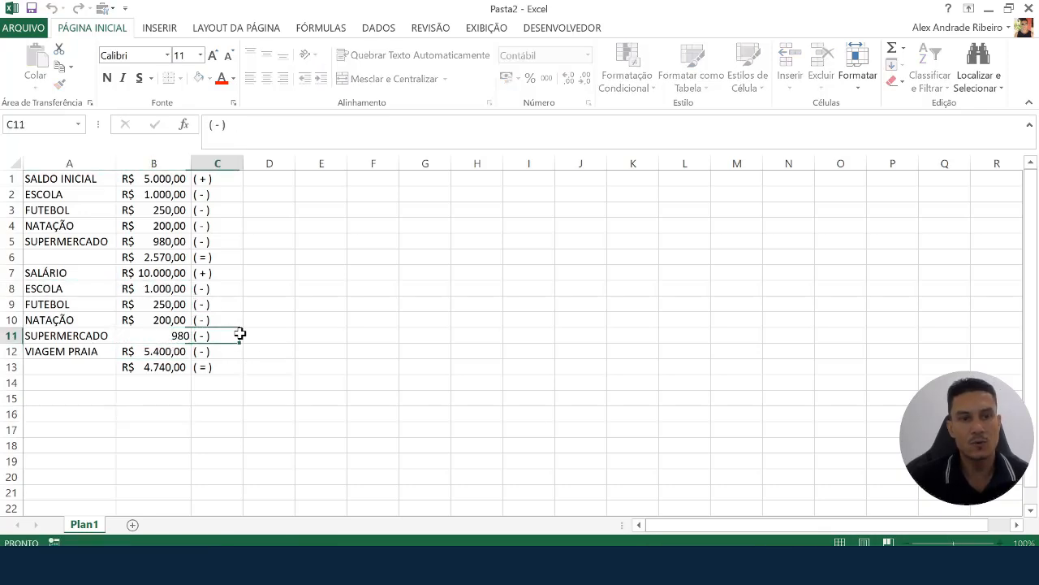
left_click(292, 339)
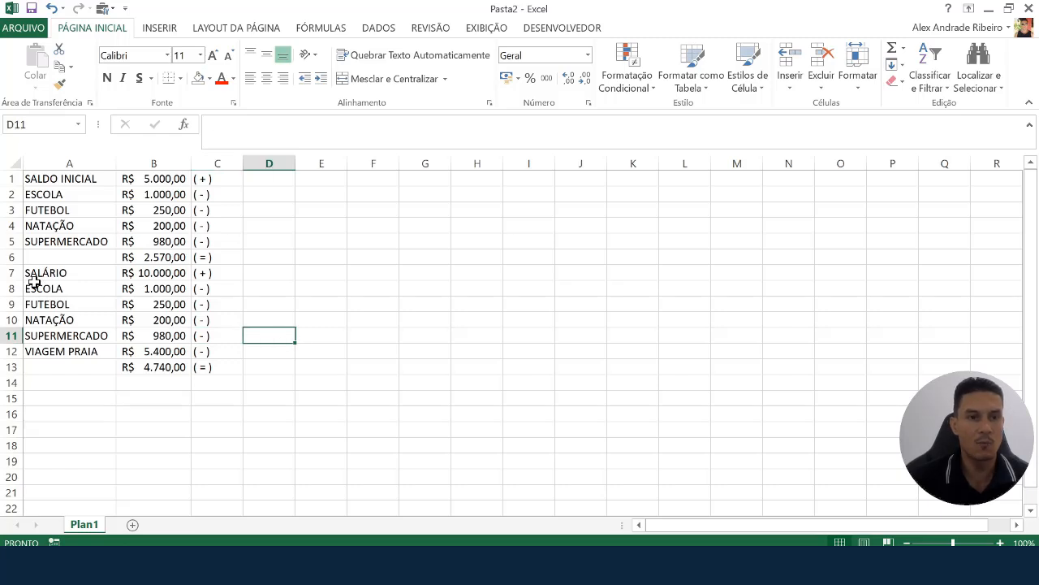
left_click_drag(33, 273, 220, 349)
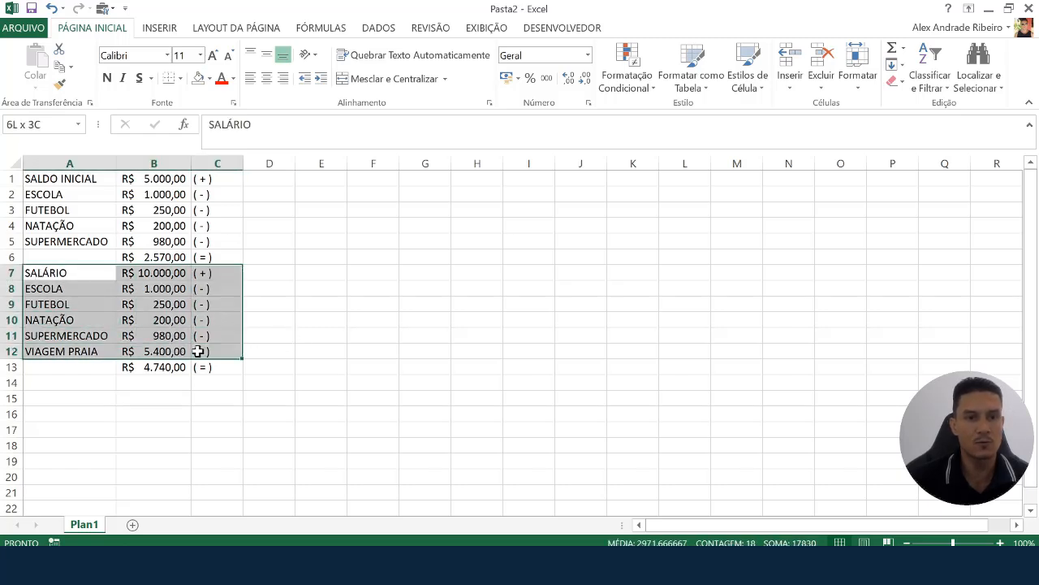
left_click(252, 279)
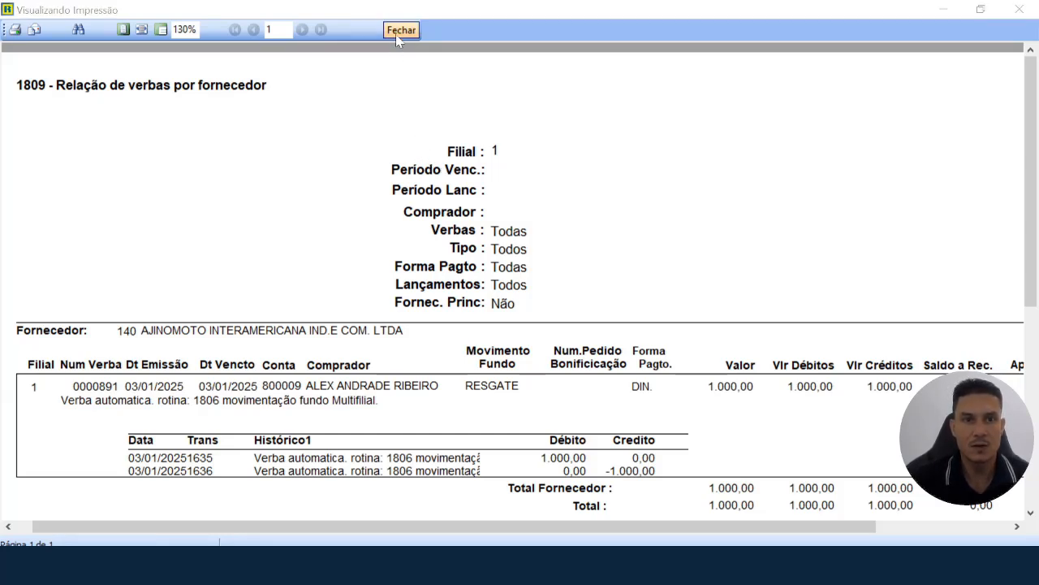
- Close the 1809 report preview and its filter window, and minimize the Excel workbook
left_click(400, 30)
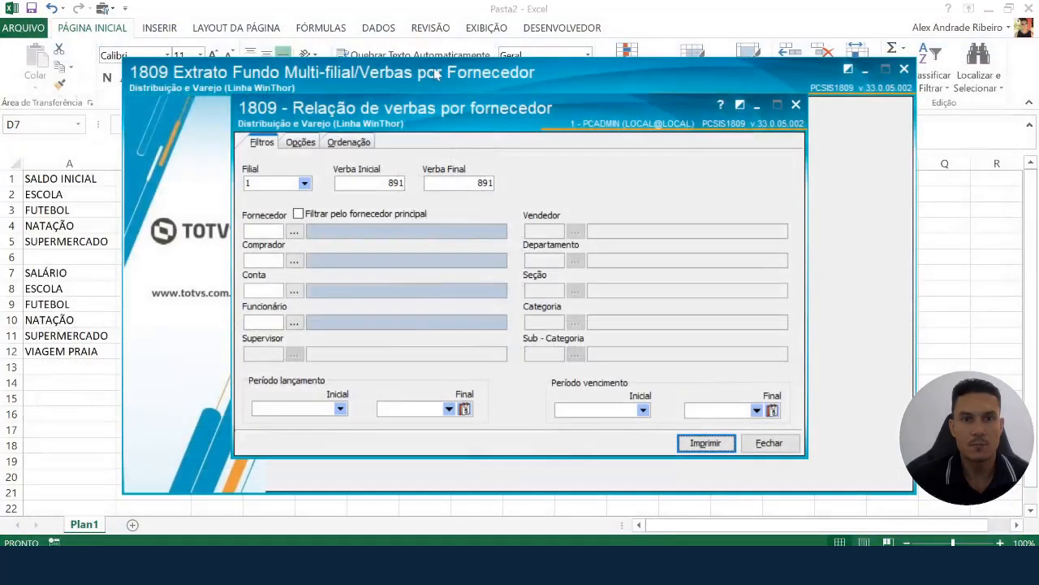
left_click(796, 106)
left_click(987, 11)
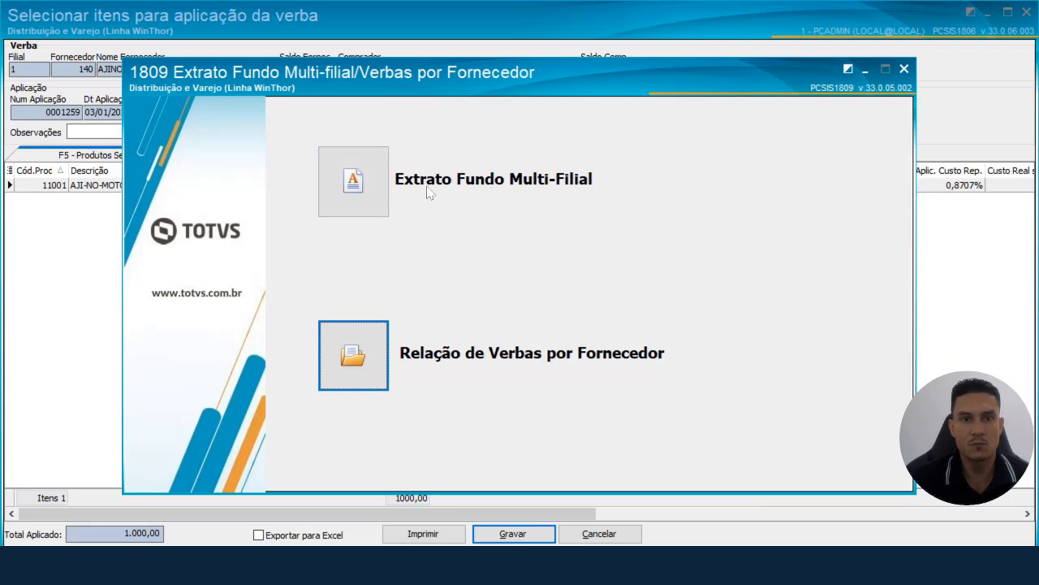
- Dismiss the cost reduction message in routine 1806 and close the allowance application window
left_click(1022, 15)
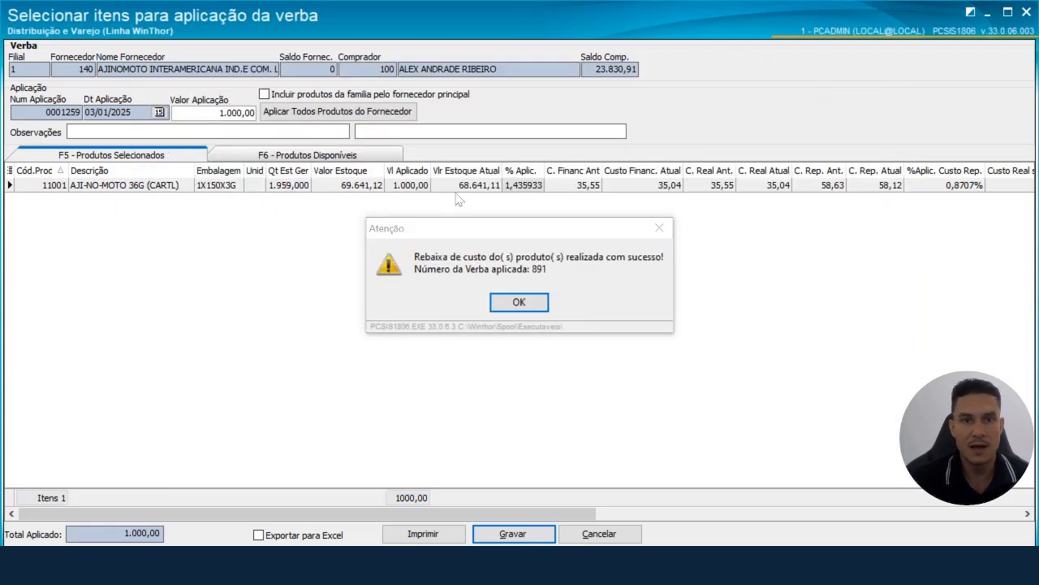
left_click(531, 301)
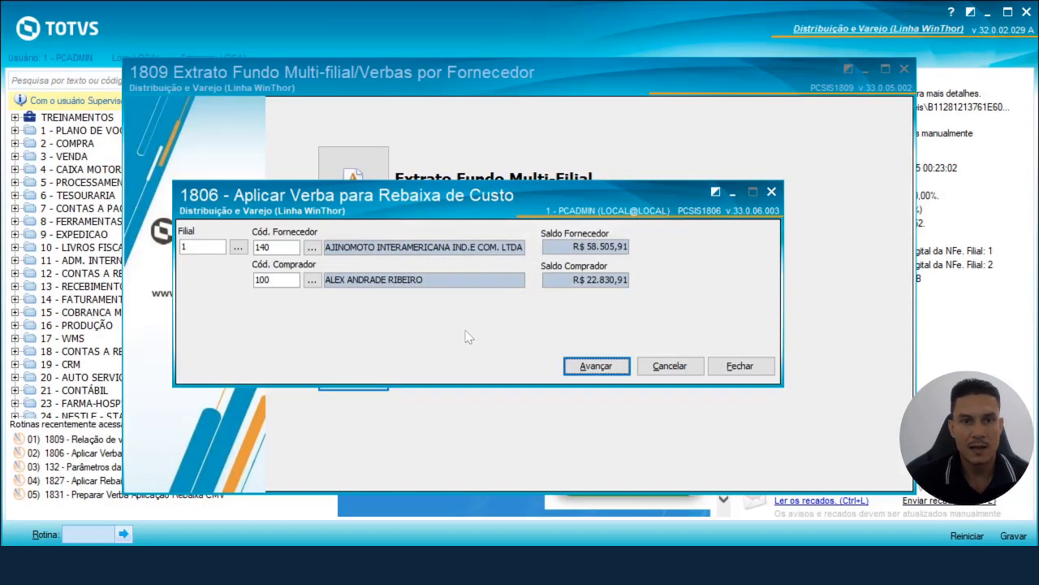
left_click(771, 193)
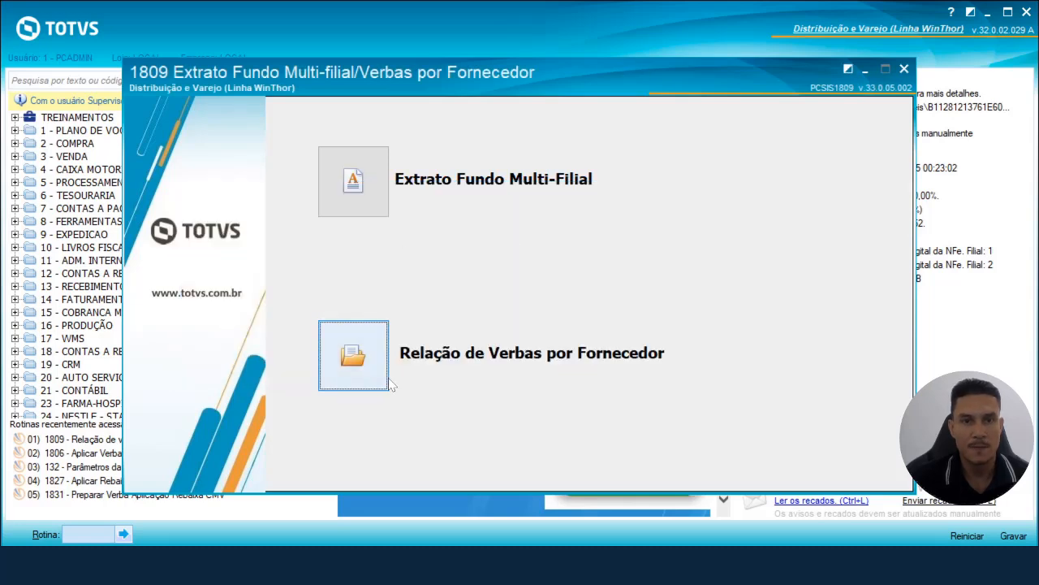
- Open the Extrato Fundo Multi-Filial query in 1809 and set the branch code to 1
left_click(367, 180)
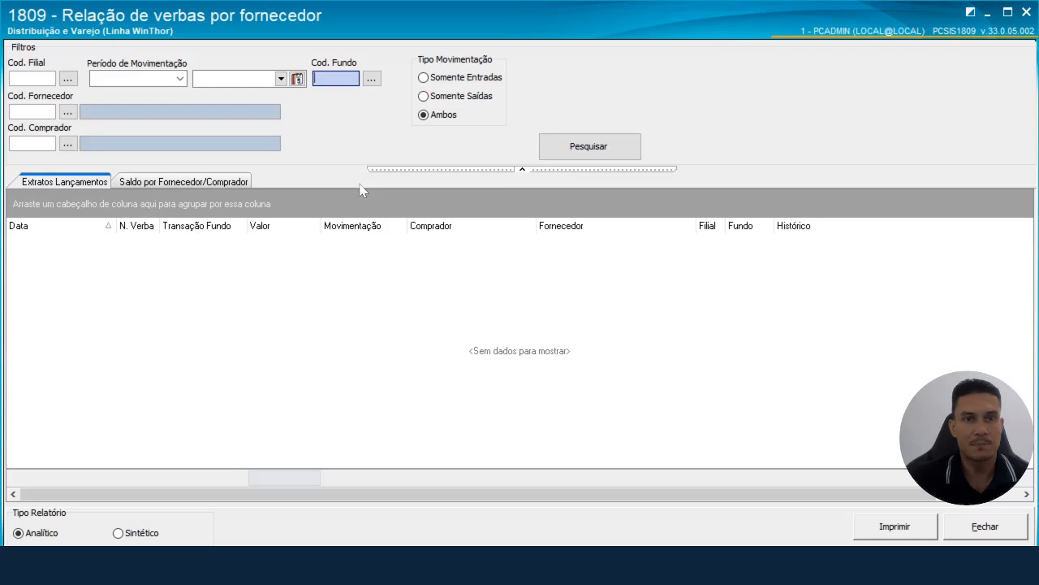
left_click(33, 78)
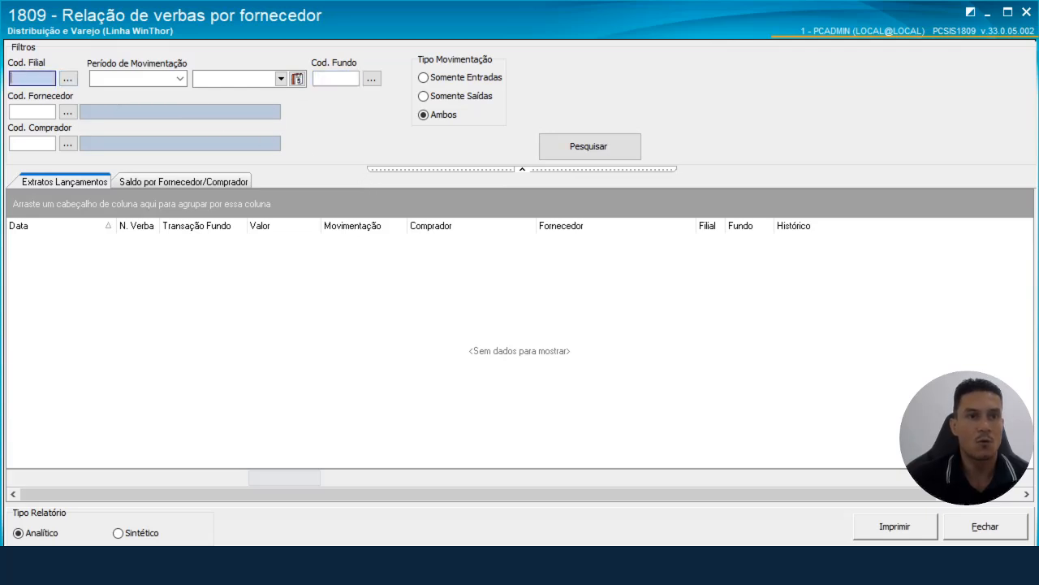
type("1")
key("Tab")
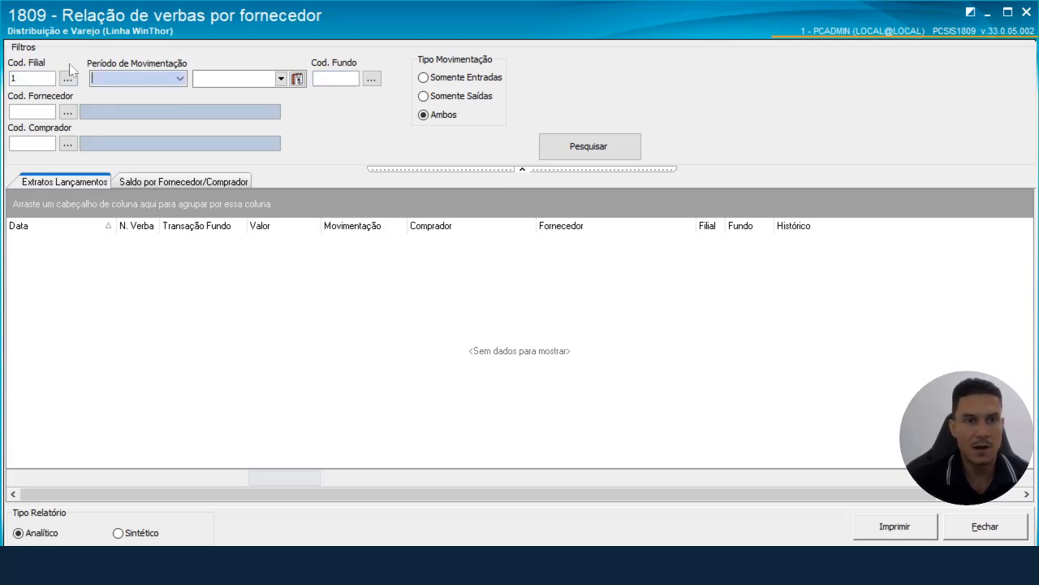
- Set the movement period from 01/01/2024 to 31/12/2024
left_click(179, 78)
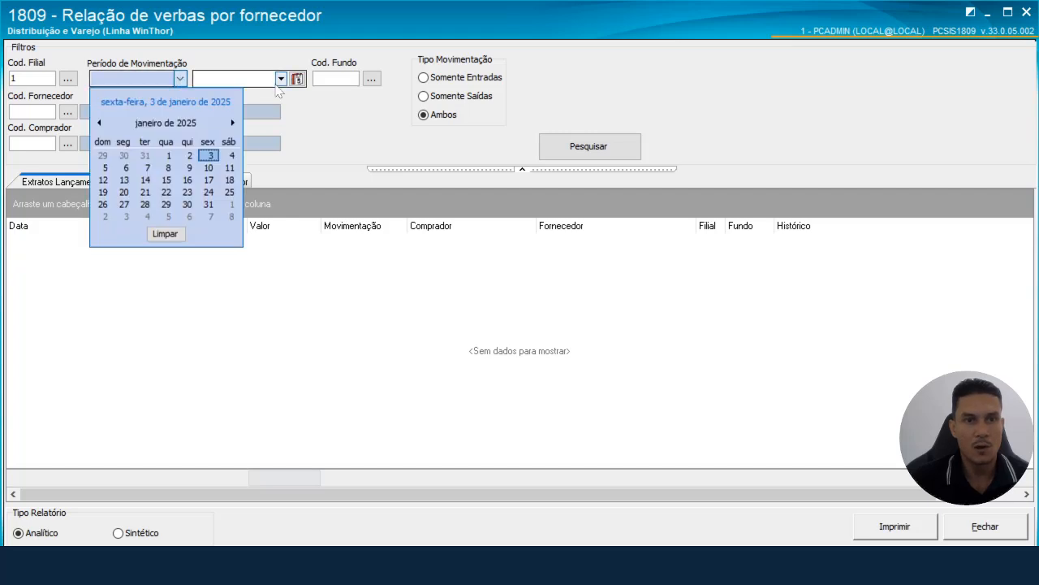
left_click(106, 83)
type("01/01/2")
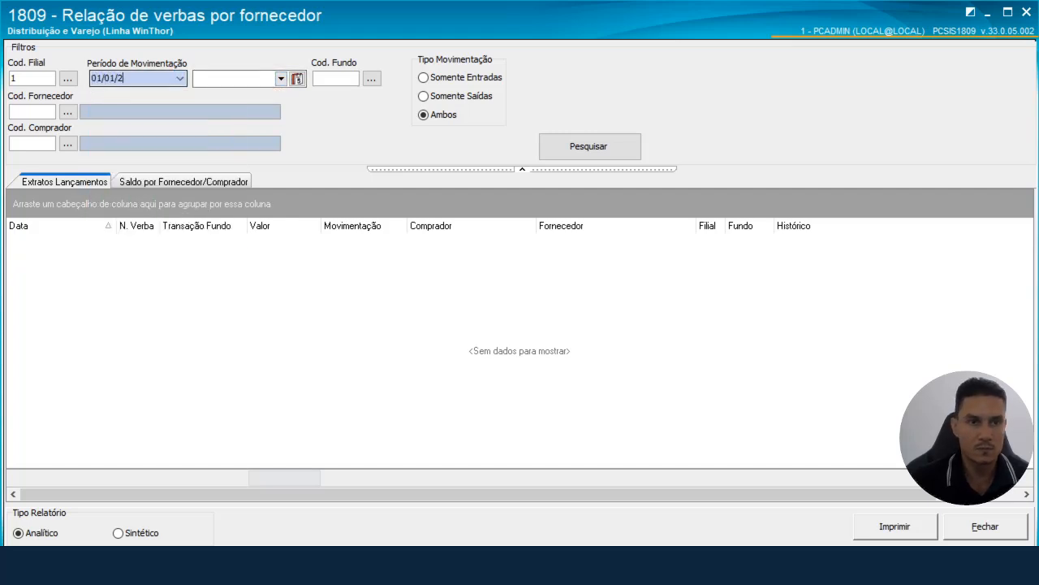
type("024")
key("Tab")
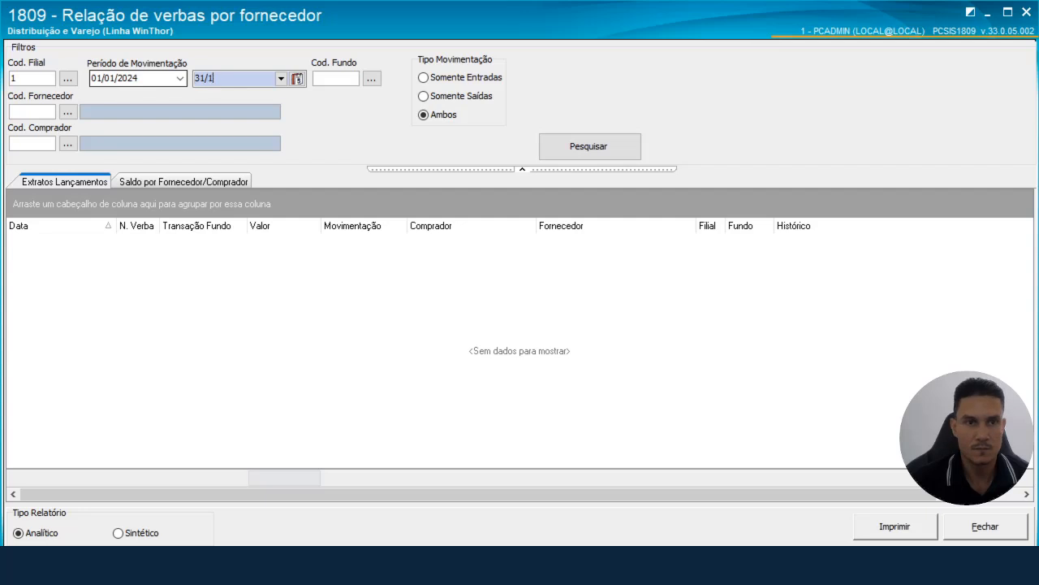
type("2/2024")
key("Tab")
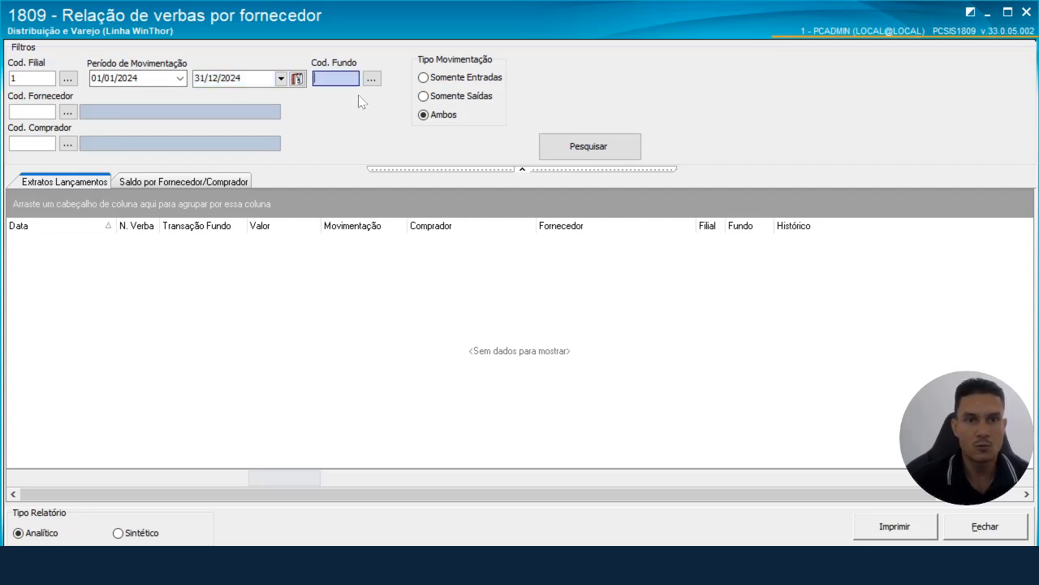
- Look up the available funds and choose fund code 1, FILIAL 1
left_click(371, 78)
left_click(722, 160)
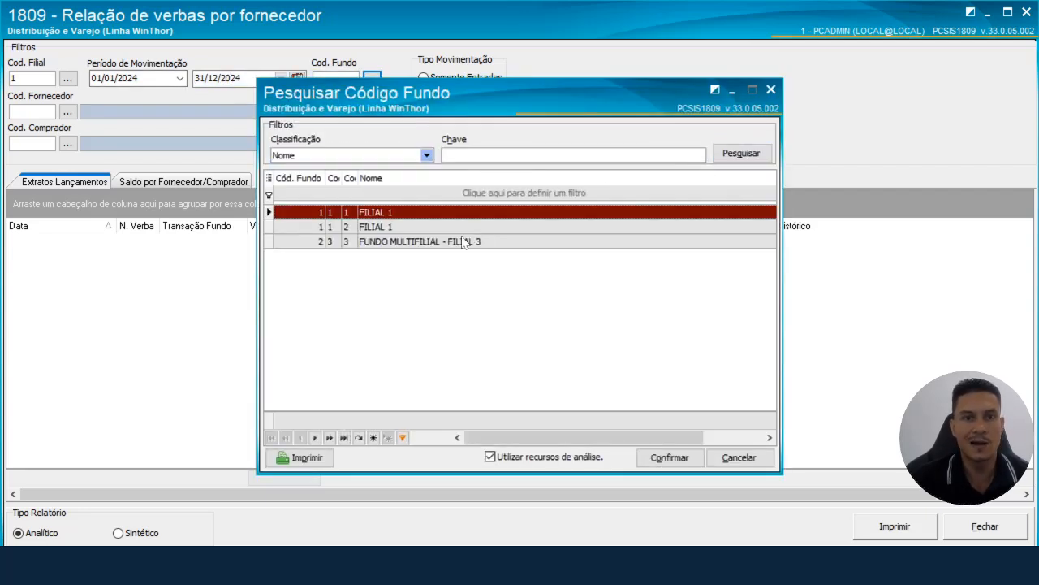
double_click(364, 228)
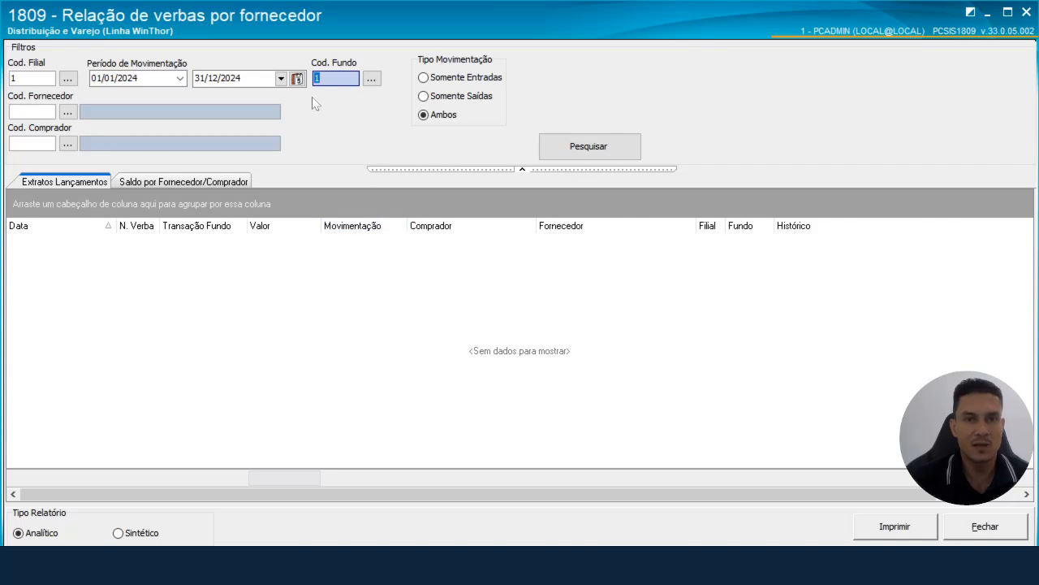
- Search the fund statement for supplier code 140 with no buyer filter, and review the listed movements and their history
left_click(39, 112)
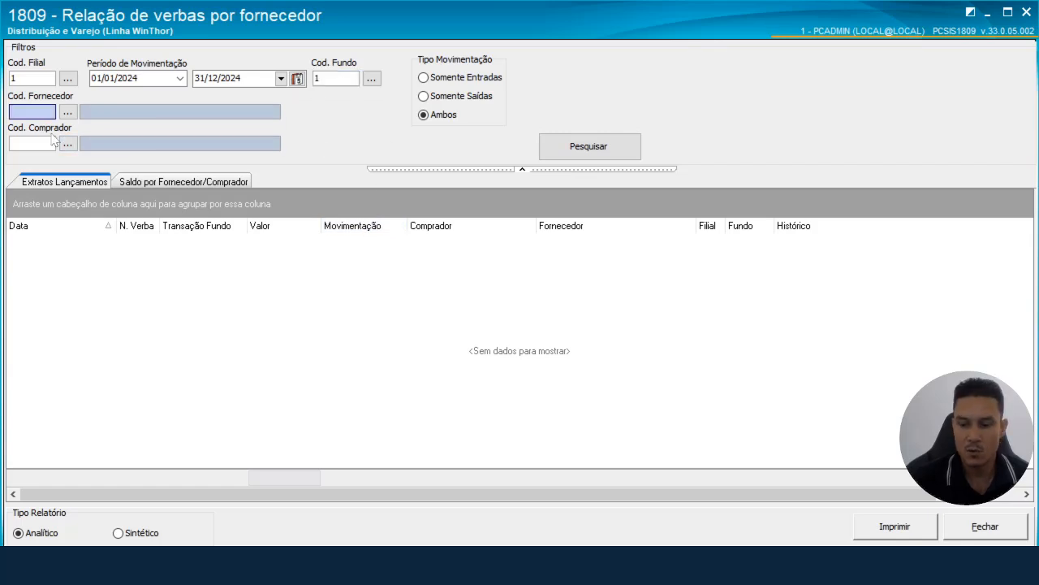
type("140")
left_click(52, 142)
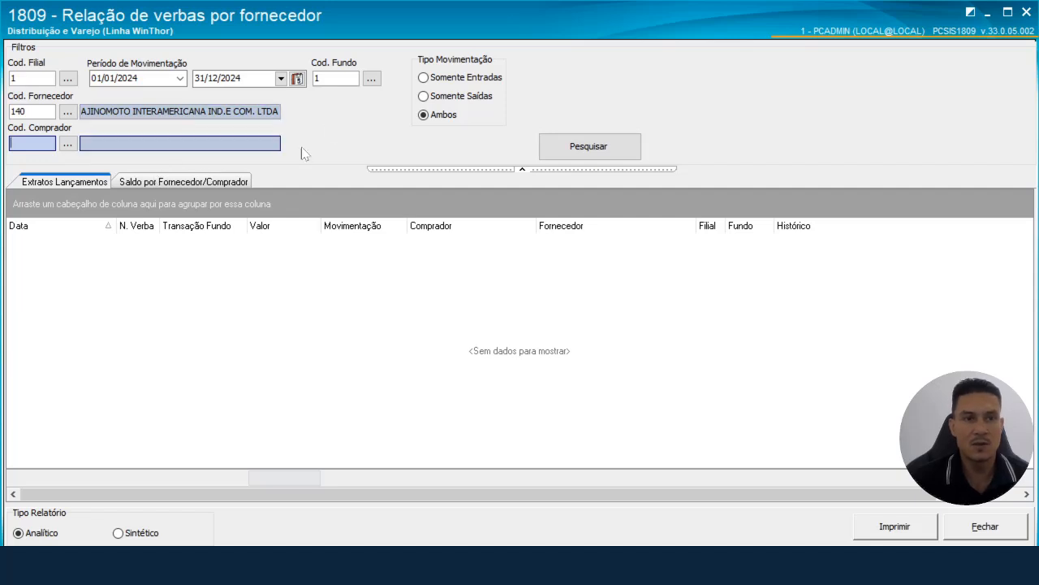
left_click(586, 150)
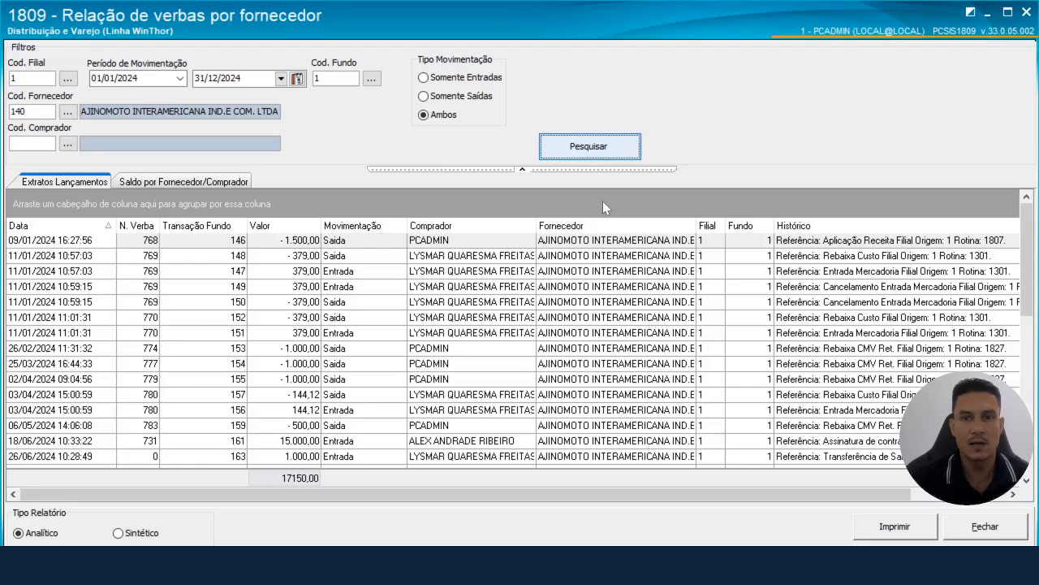
left_click_drag(558, 495, 742, 495)
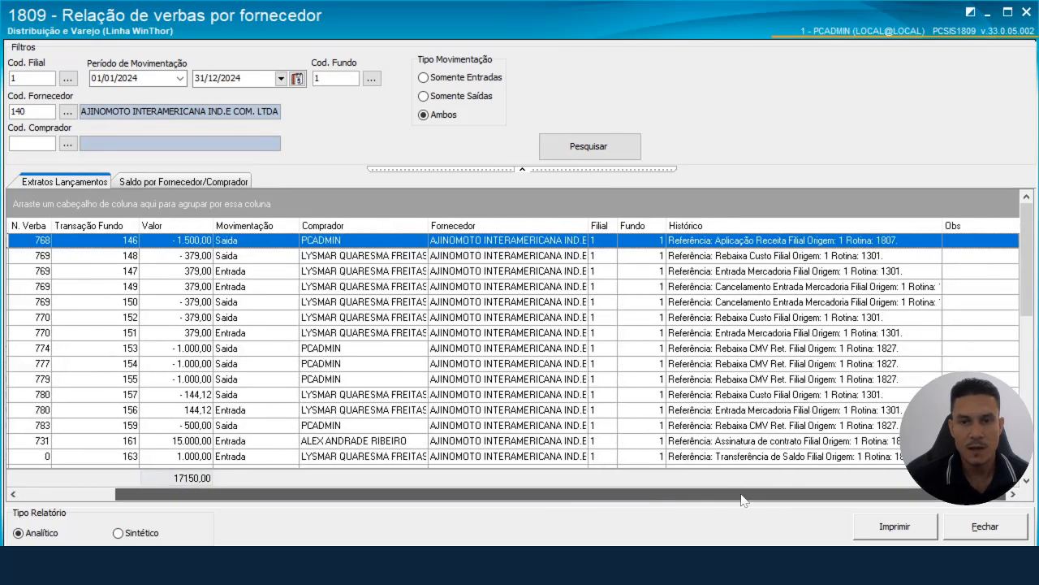
scroll(527, 361, "down", 8)
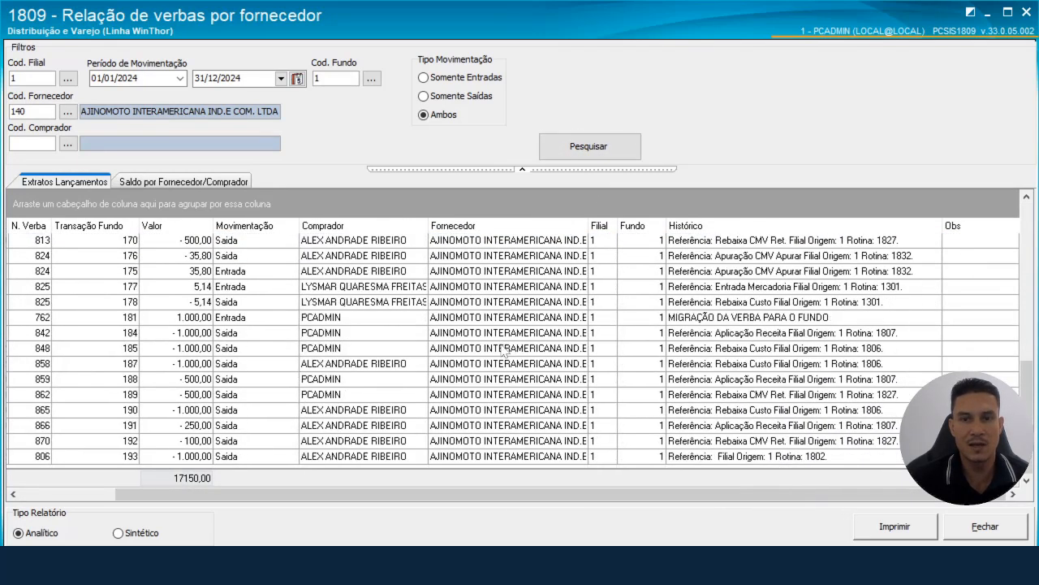
scroll(503, 351, "up", 8)
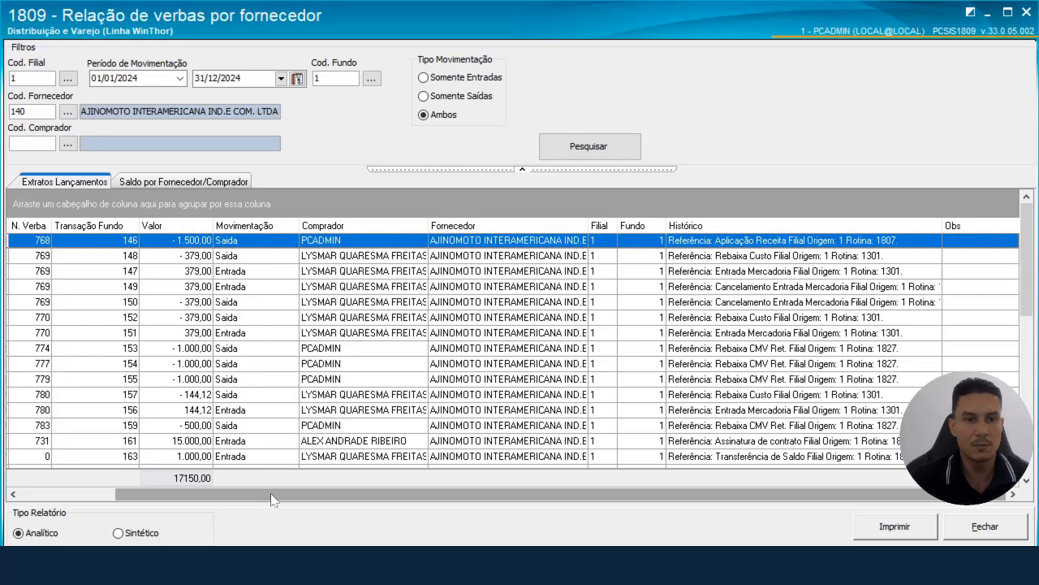
left_click_drag(272, 499, 162, 499)
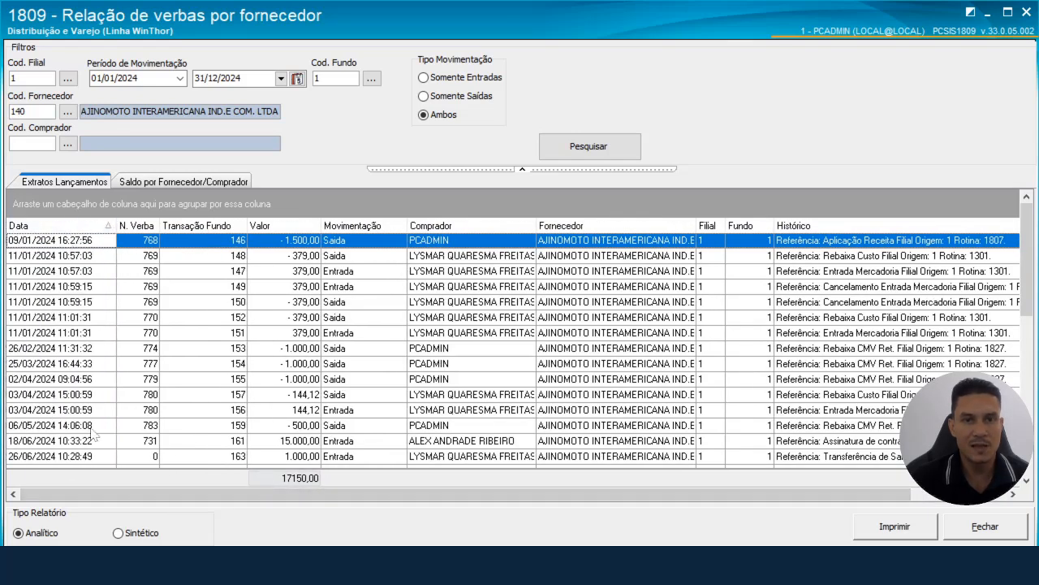
- Restrict the statement to Somente Entradas, search again, and review the originating routines in the history of the entry movements
left_click(452, 78)
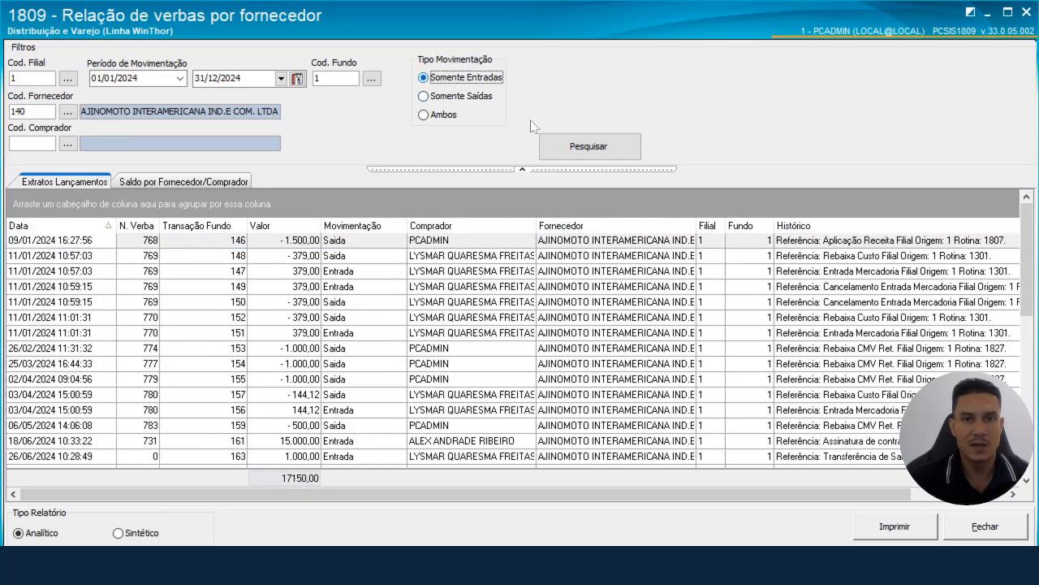
left_click(585, 146)
left_click_drag(609, 496, 703, 495)
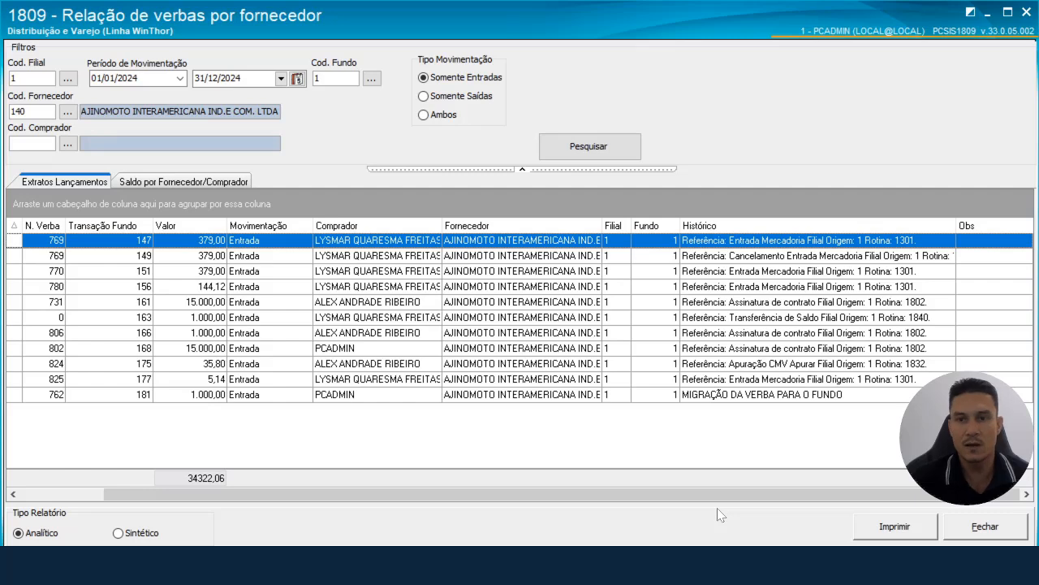
left_click(796, 244)
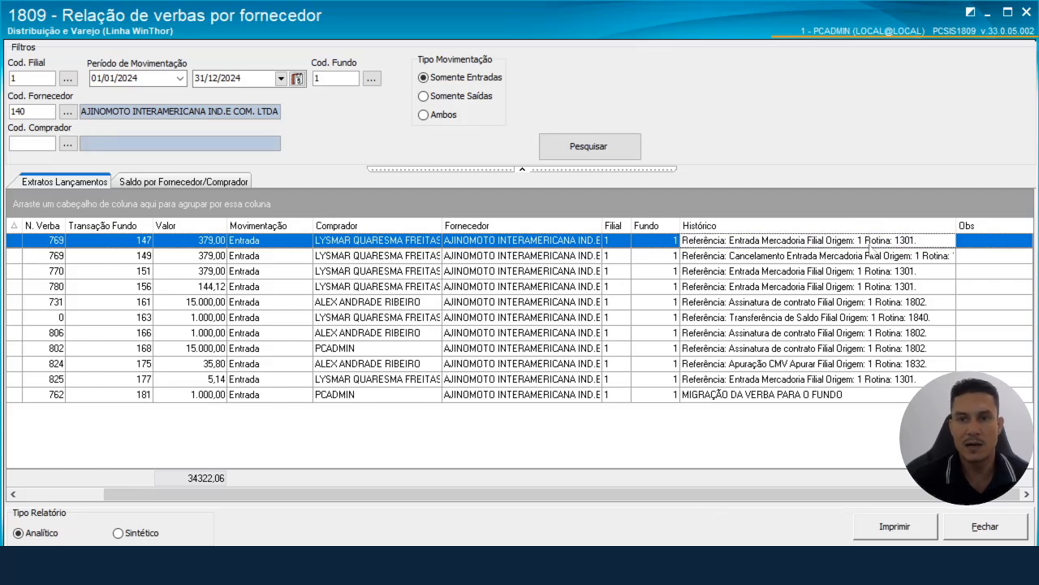
left_click(796, 305)
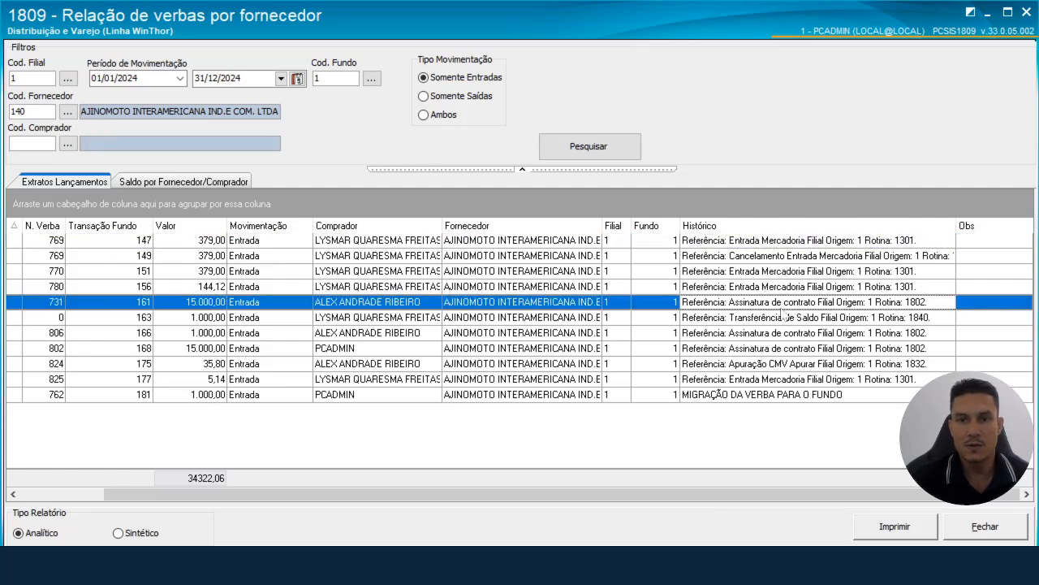
left_click(828, 320)
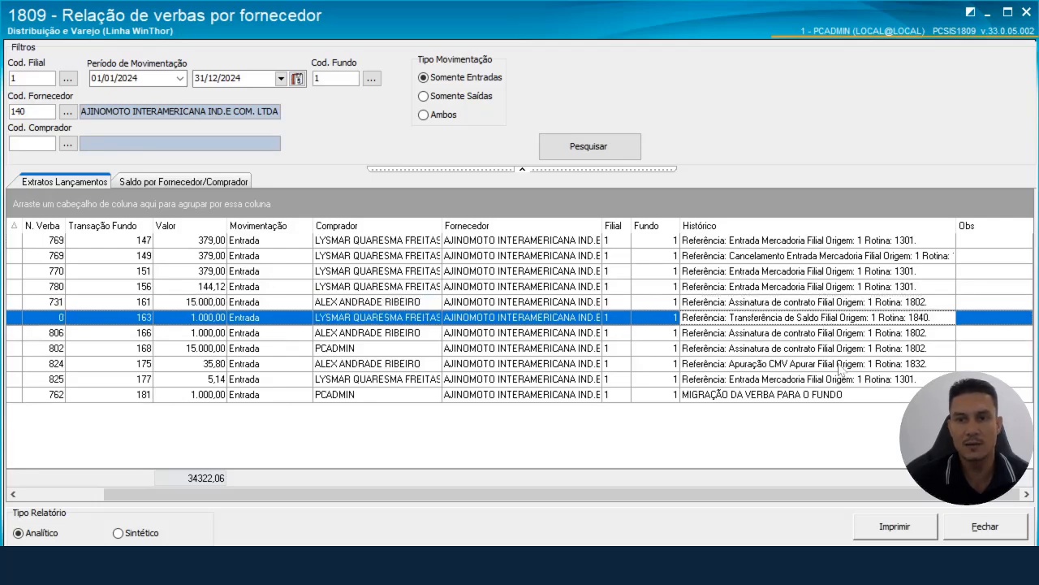
left_click(834, 334)
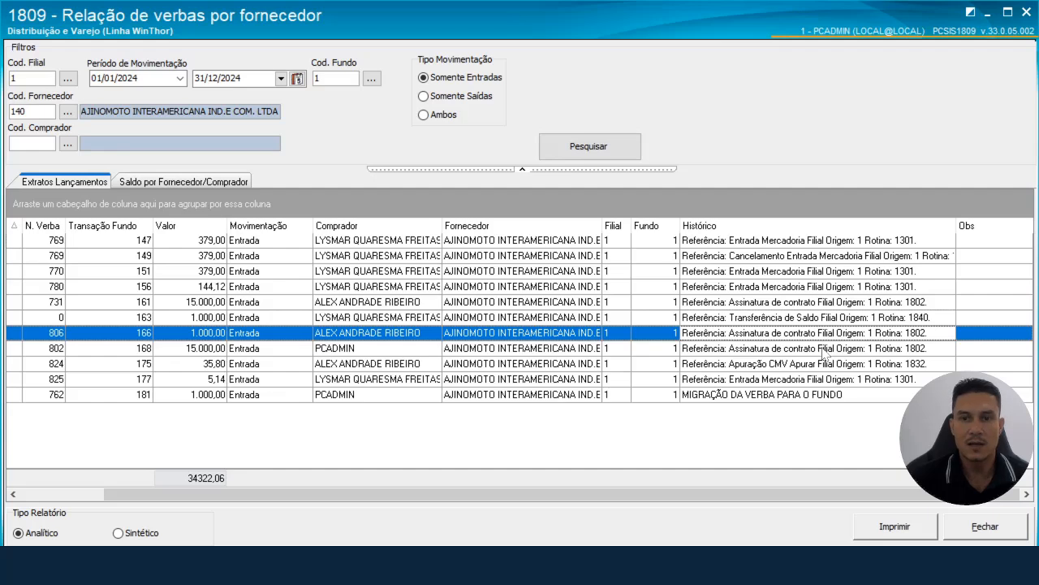
left_click_drag(357, 493, 207, 501)
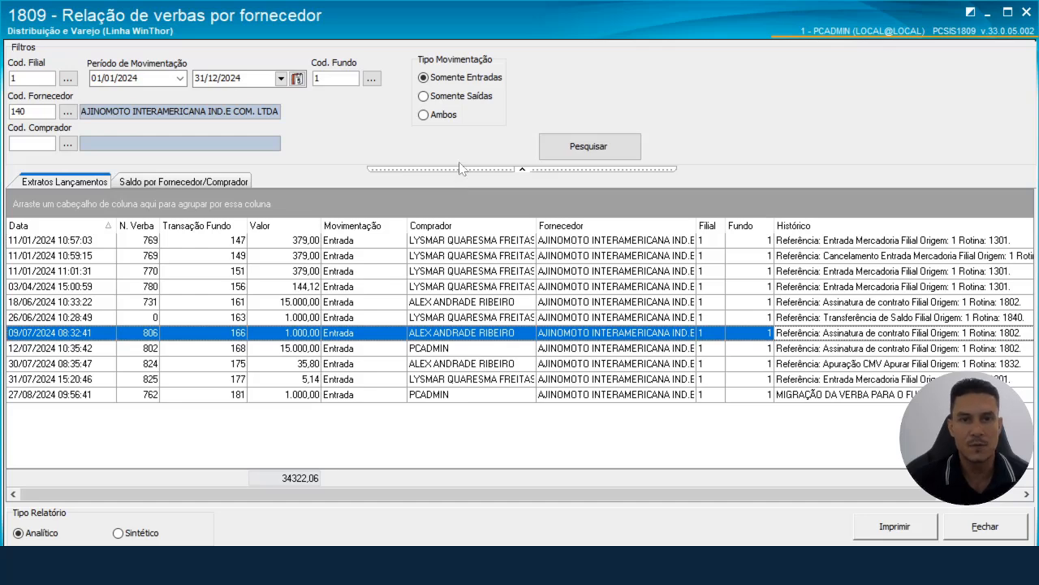
- Restrict the statement to Somente Saídas, search again, and review the originating routines in the history of the exit movements
left_click(443, 98)
left_click(592, 150)
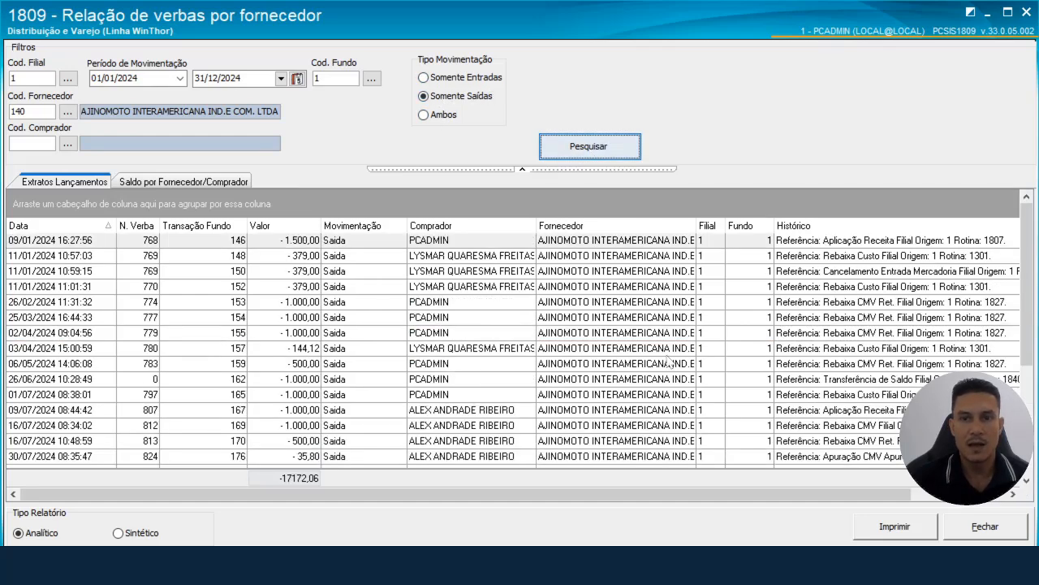
left_click_drag(523, 488, 618, 488)
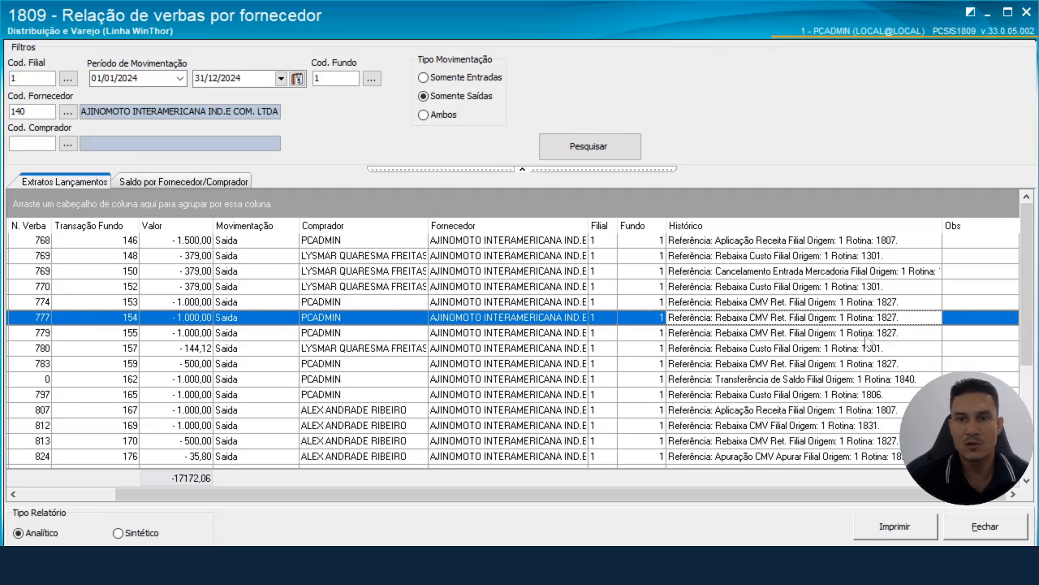
left_click(759, 241)
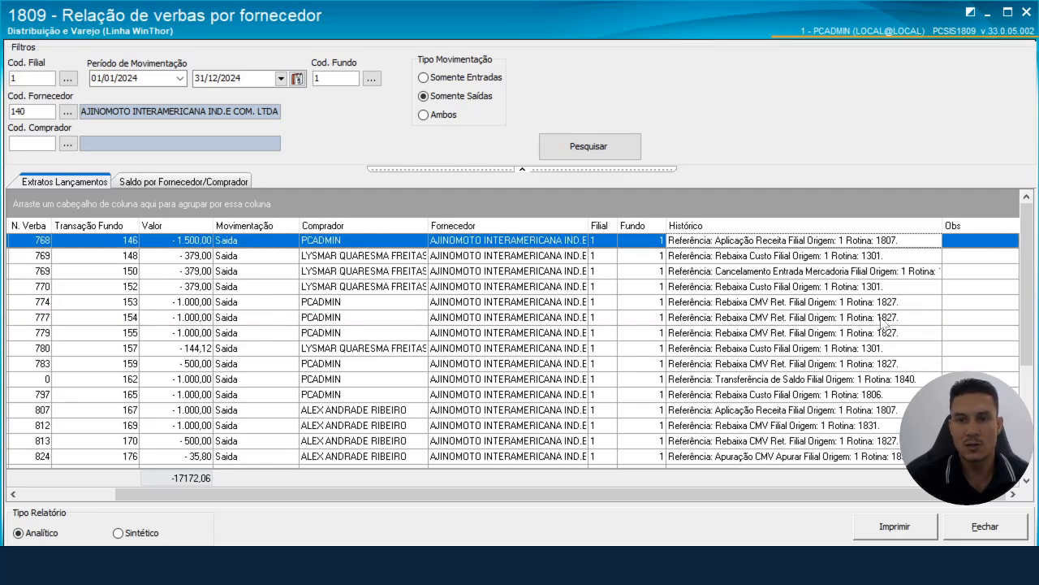
scroll(829, 351, "down", 1)
left_click(804, 411)
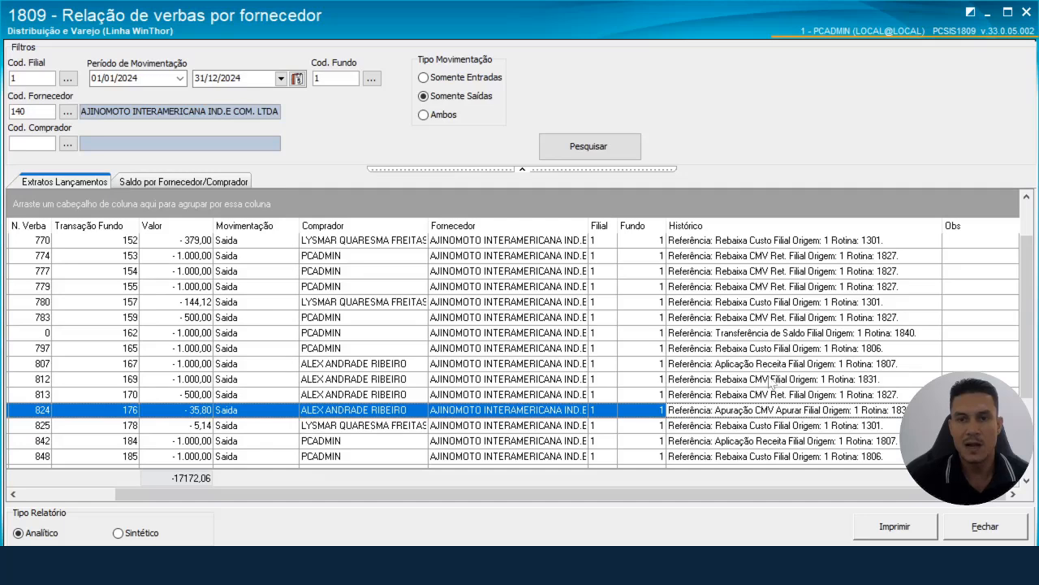
scroll(771, 382, "down", 2)
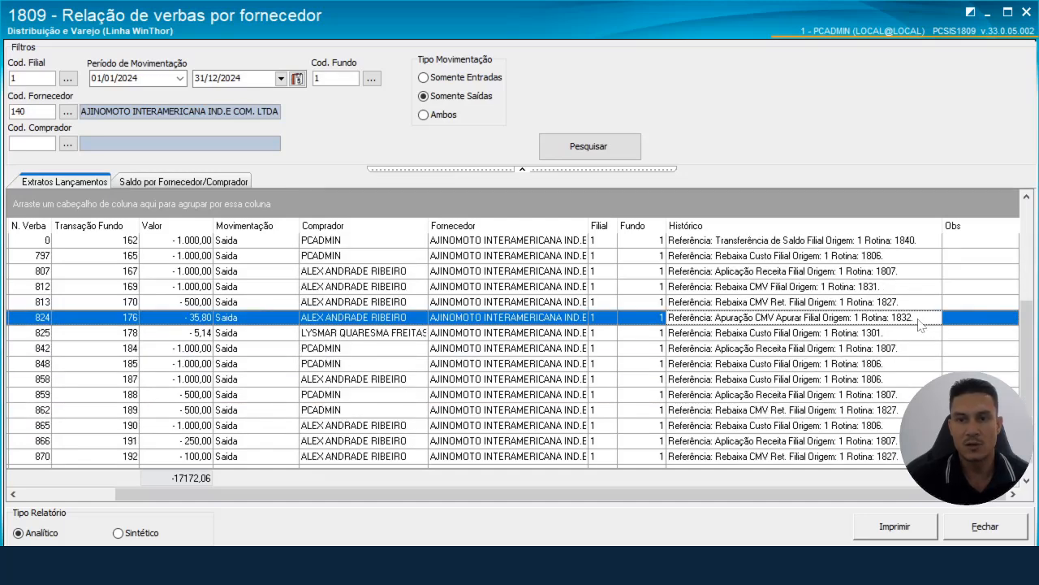
left_click(832, 364)
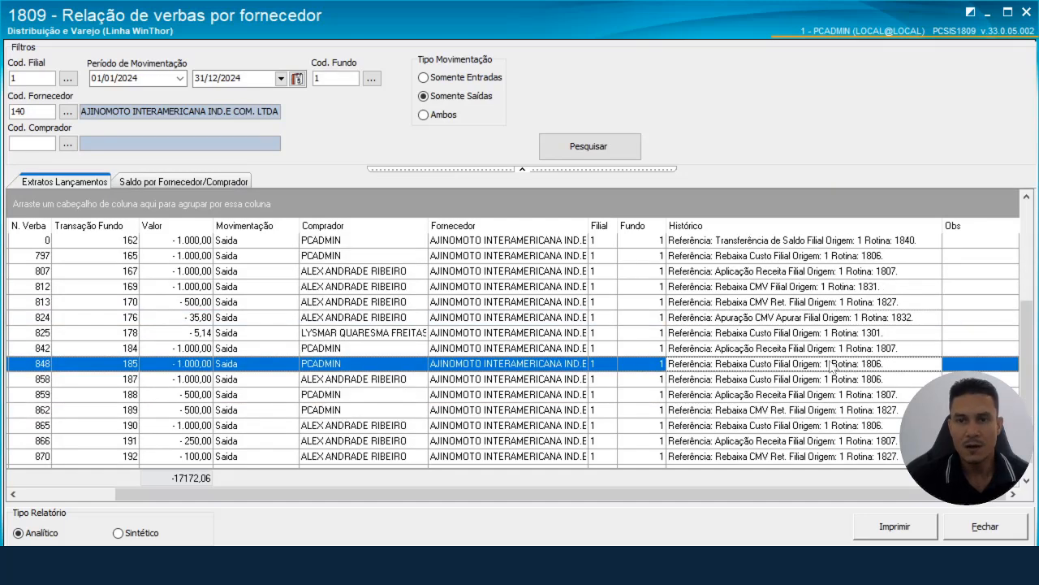
- Review the exit movements' buyers, values and dates through to the end of the list
left_click(419, 347)
scroll(416, 361, "up", 3)
scroll(414, 361, "down", 1)
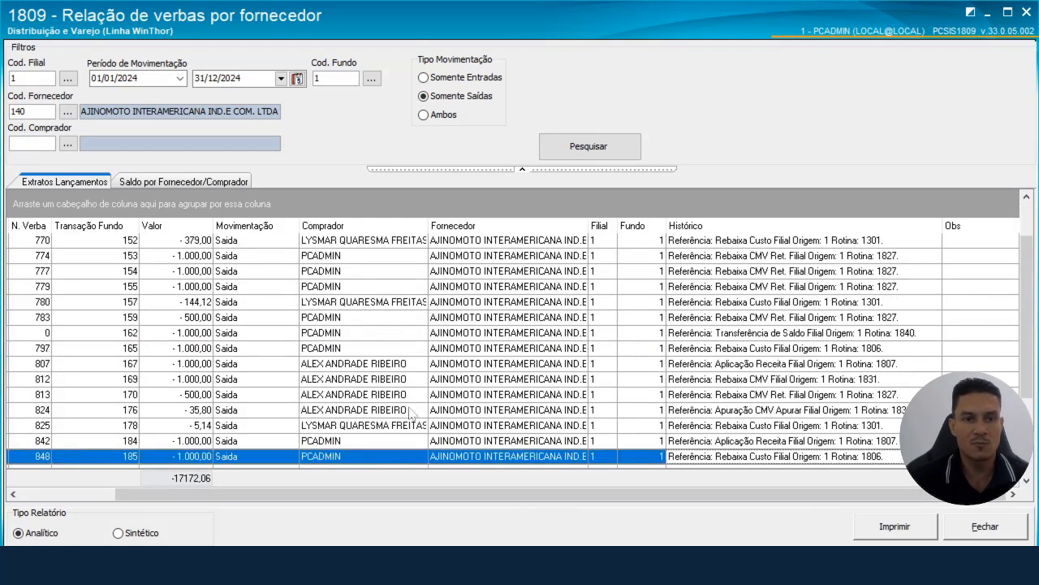
left_click(230, 274)
left_click(234, 352)
scroll(235, 362, "down", 3)
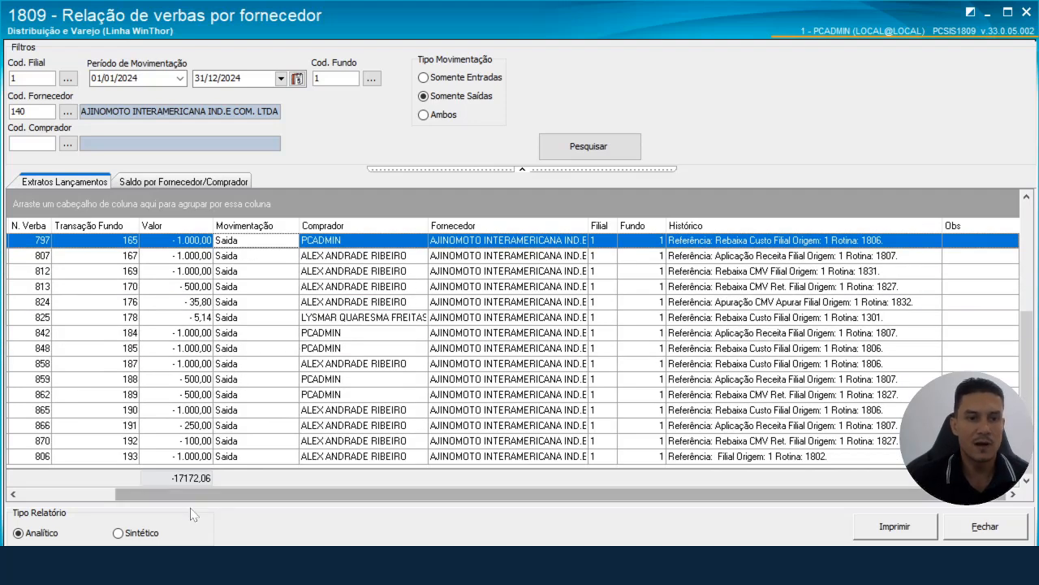
left_click_drag(174, 494, 57, 497)
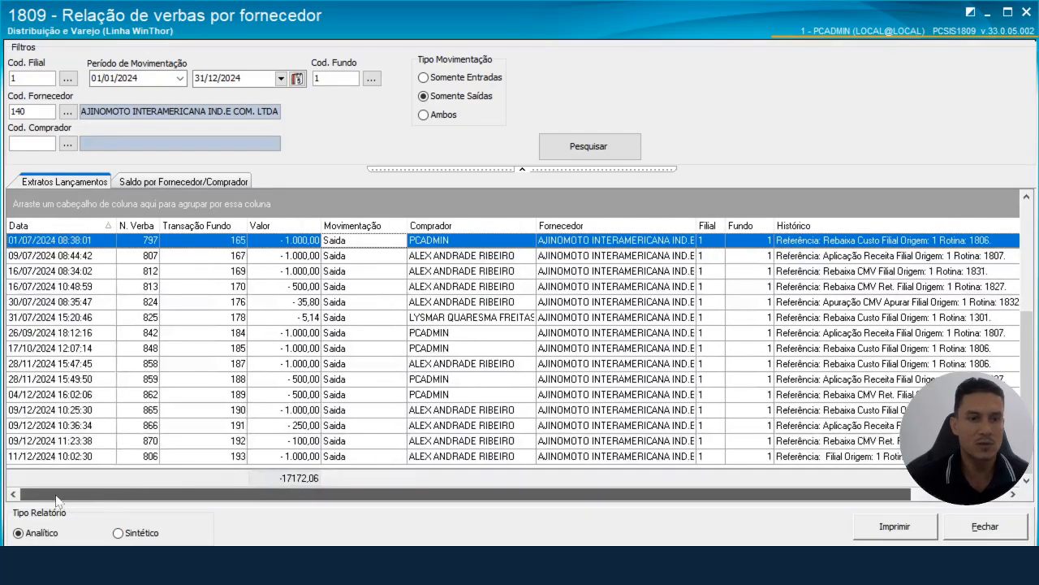
- Search the statement with movement type Ambos and preview the customized analytical report at 130% zoom
left_click(443, 116)
left_click(579, 149)
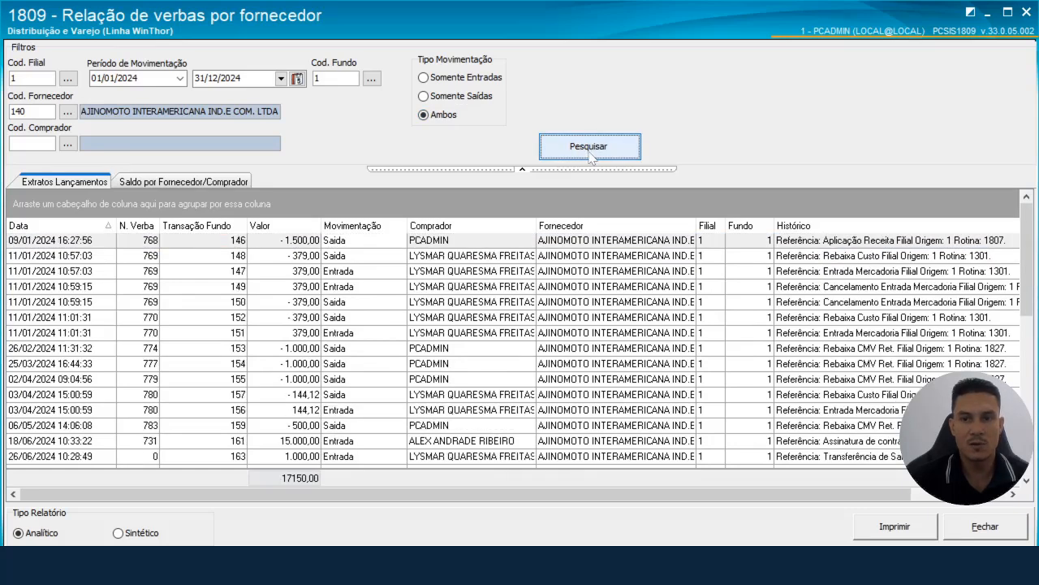
left_click(889, 528)
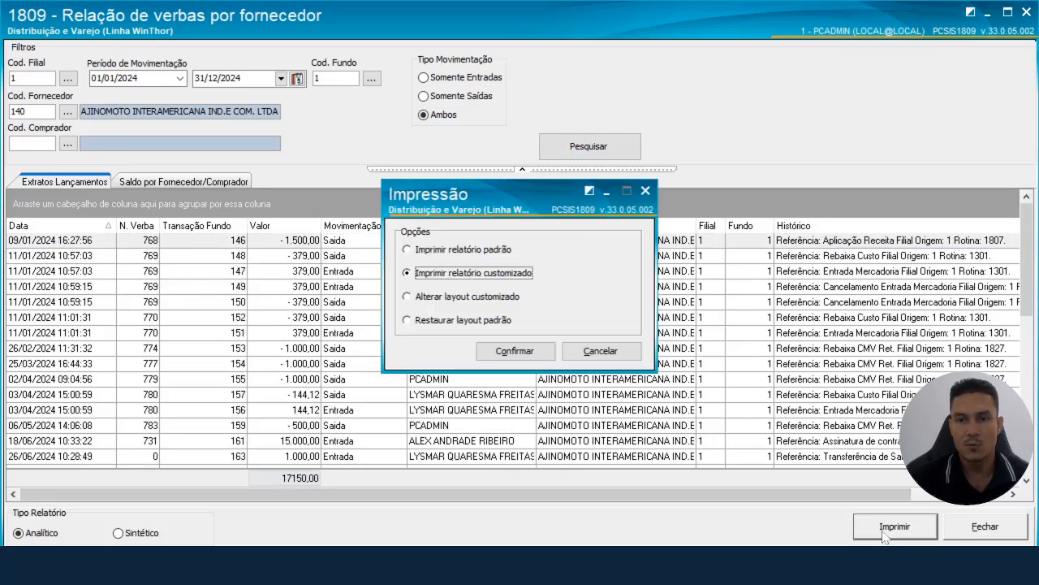
left_click(504, 351)
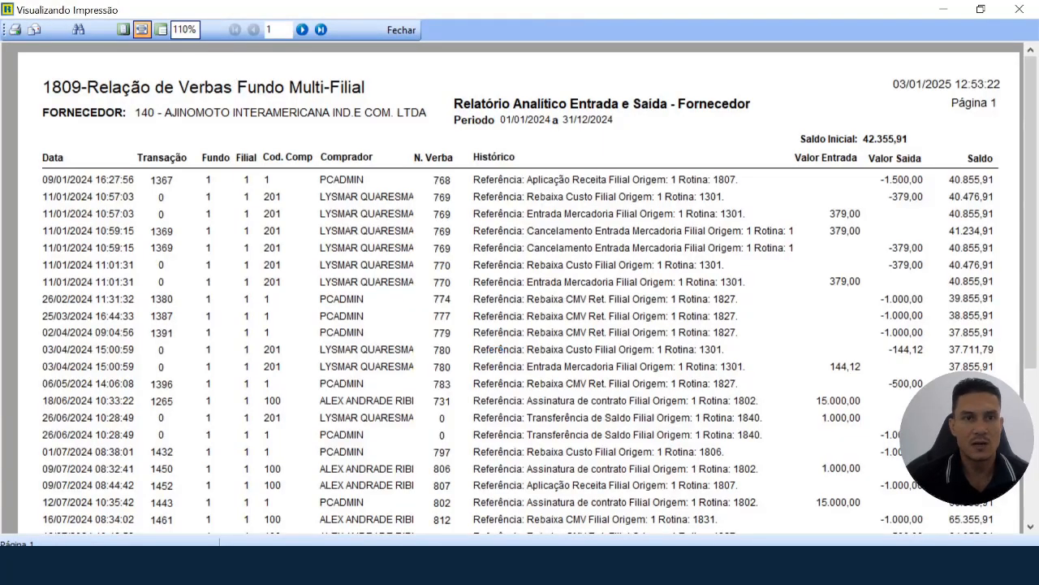
left_click_drag(174, 30, 215, 34)
type("130")
key("Return")
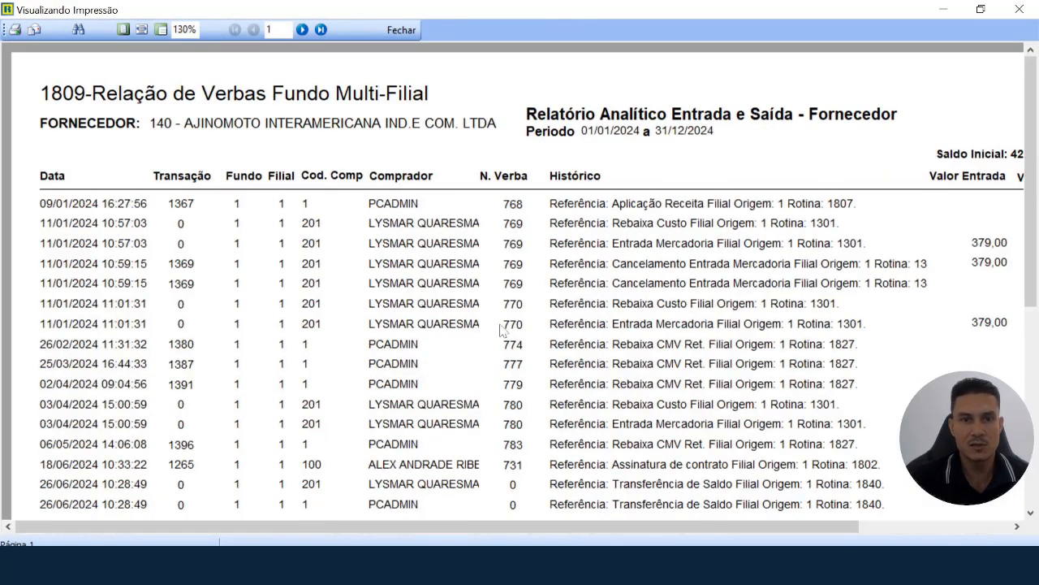
- Examine the report's first page, comparing the opening balance, entry and exit values, and the running balance of each movement
left_click_drag(552, 528, 569, 531)
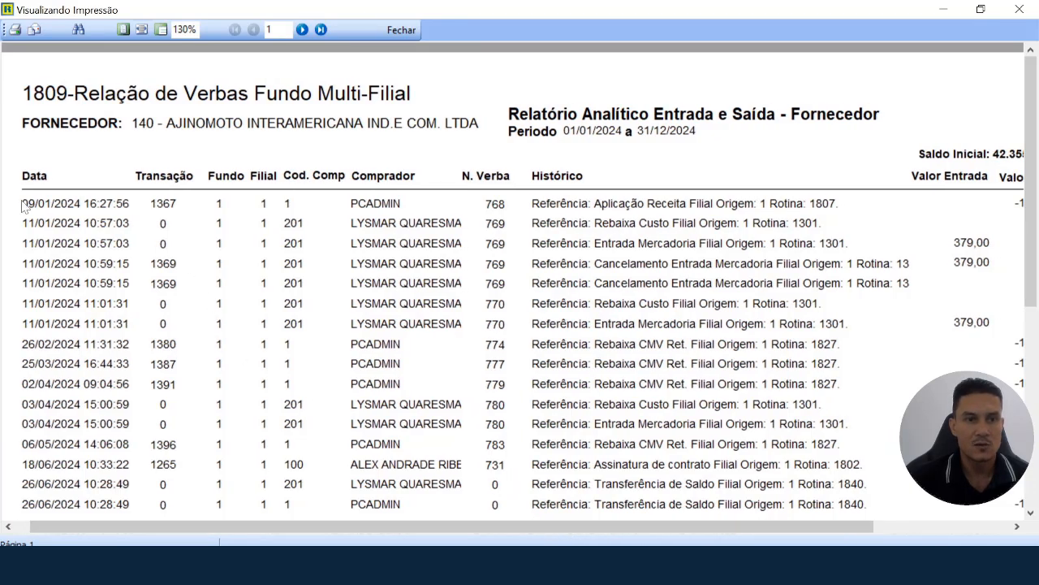
left_click_drag(519, 532, 657, 532)
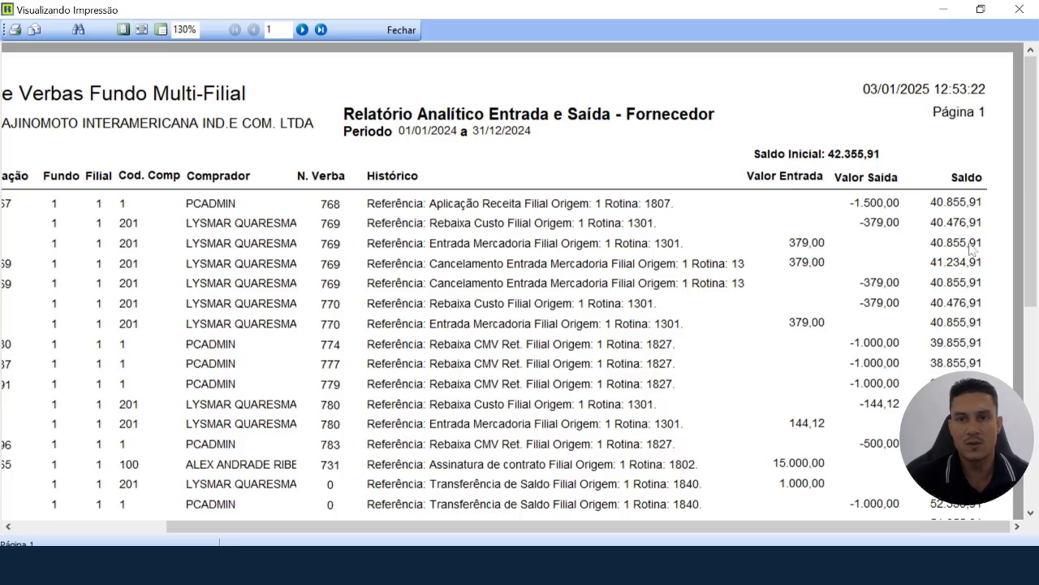
scroll(970, 270, "down", 5)
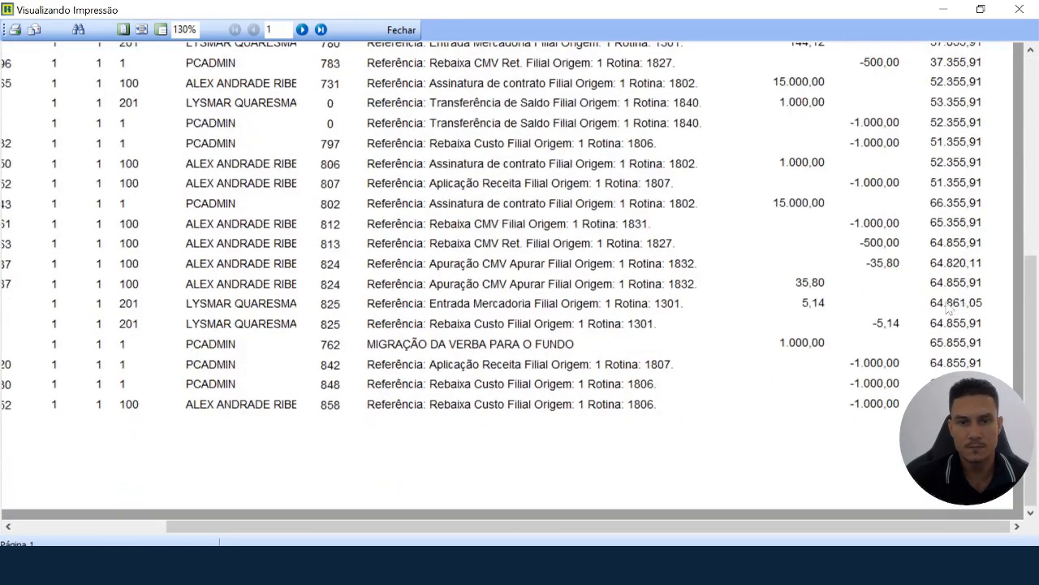
scroll(899, 351, "up", 4)
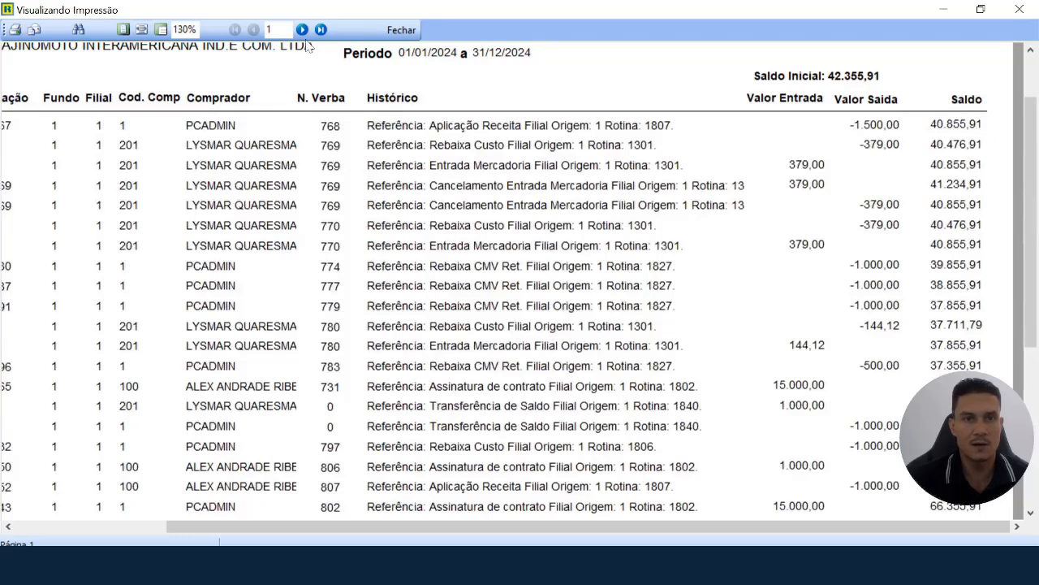
- Go to the report's second page and examine the last movements and the closing totals for initial balance, entries and exits
left_click(302, 29)
scroll(401, 307, "up", 1)
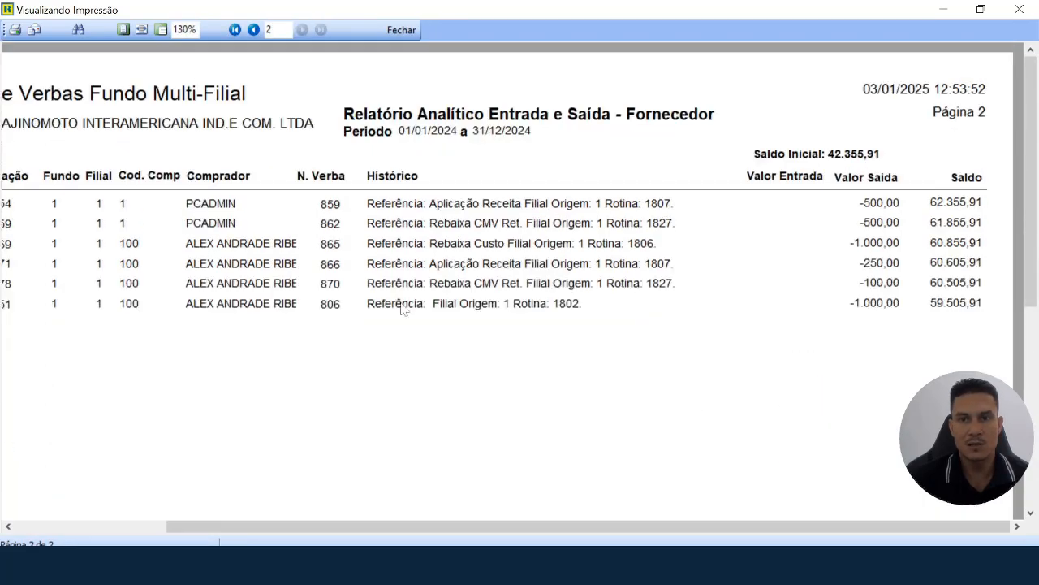
scroll(863, 332, "down", 5)
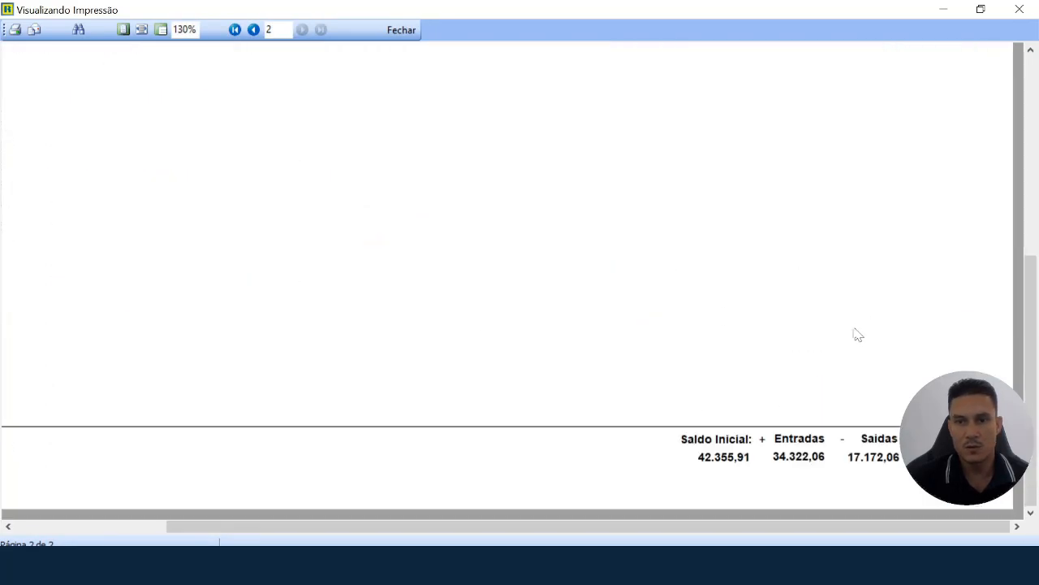
scroll(742, 364, "up", 5)
scroll(666, 355, "down", 4)
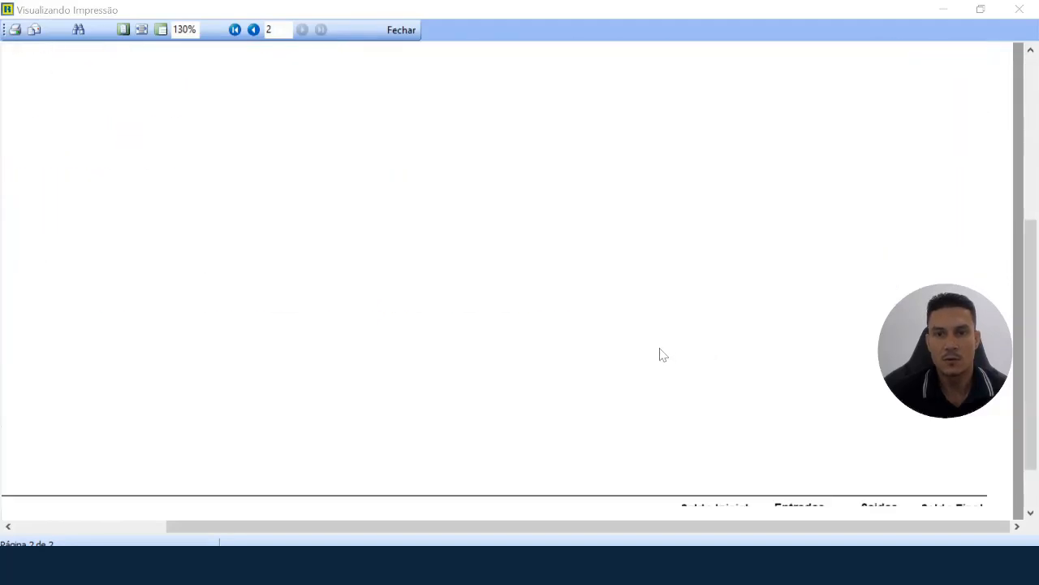
scroll(663, 355, "down", 2)
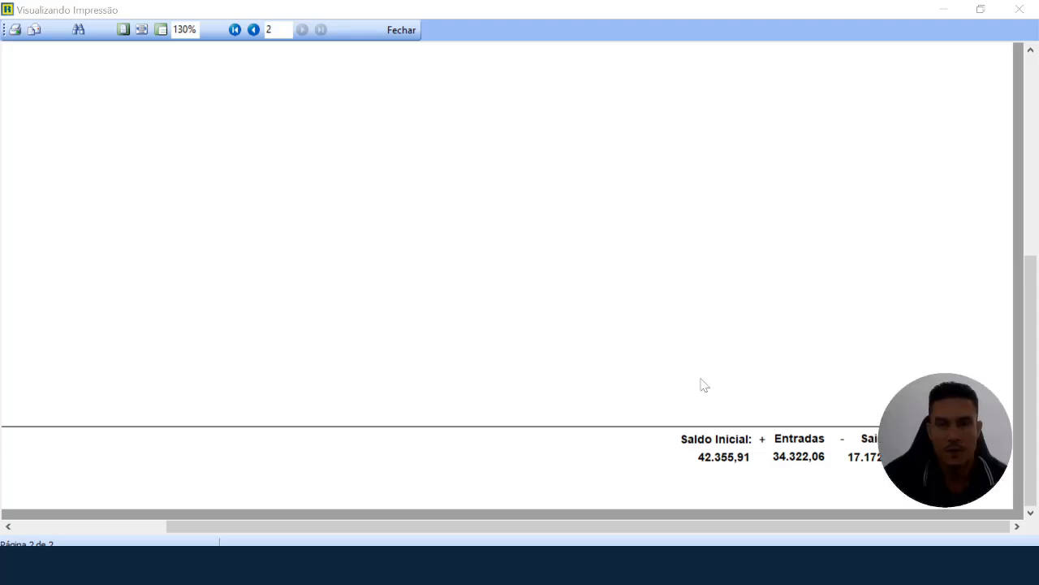
- Recheck the transaction and allowance numbers on the second and first report pages, and close the print preview
scroll(573, 397, "up", 5)
scroll(573, 397, "up", 1)
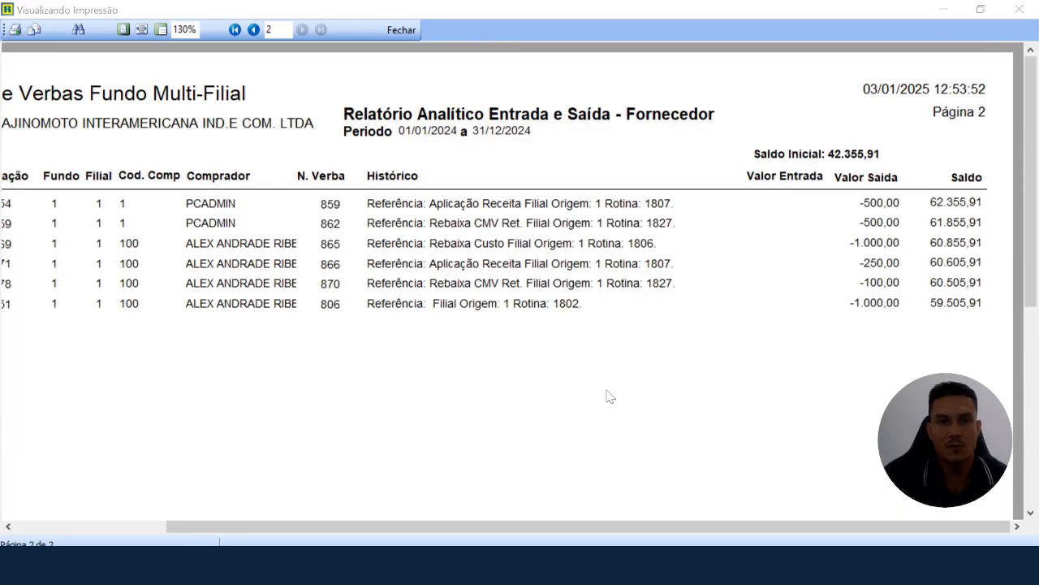
left_click_drag(592, 527, 649, 531)
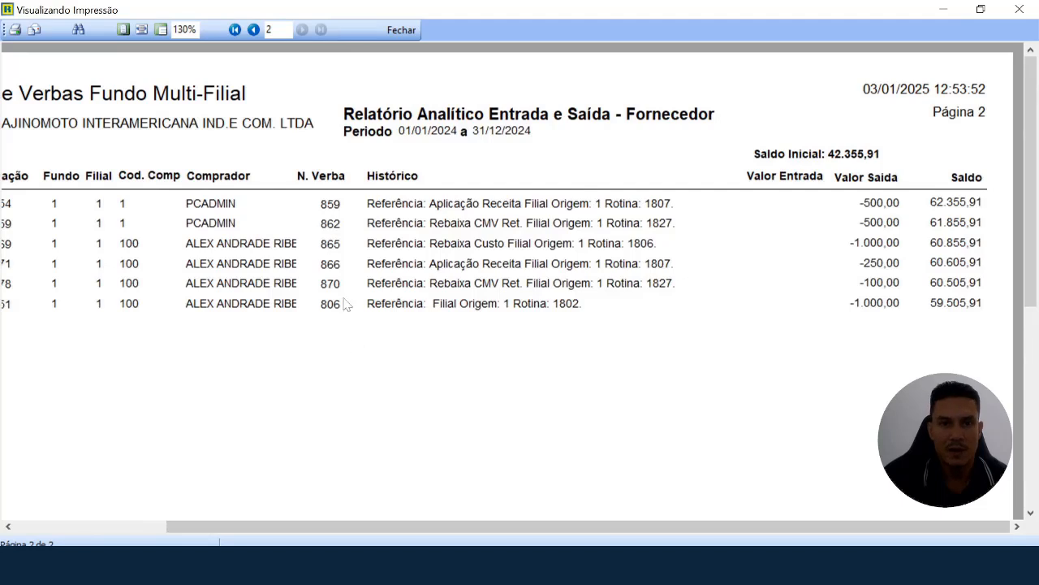
left_click_drag(274, 526, 209, 492)
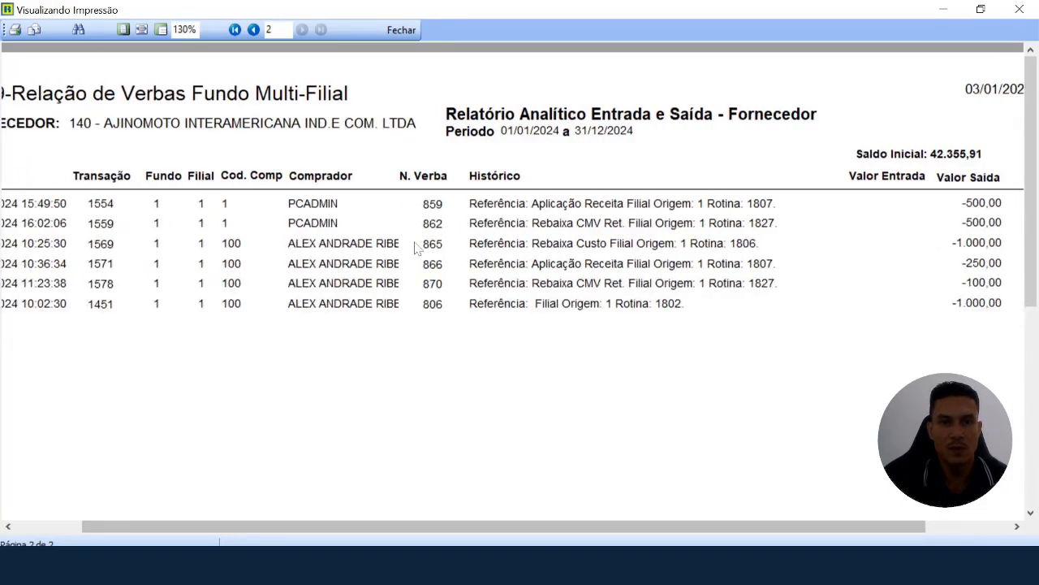
left_click(253, 29)
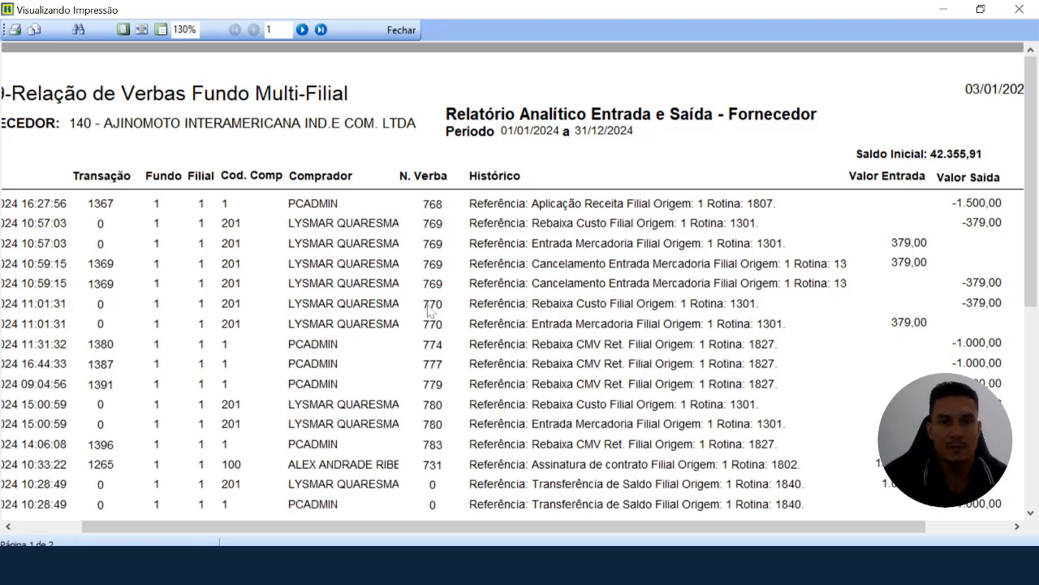
scroll(433, 262, "down", 1)
scroll(430, 267, "up", 1)
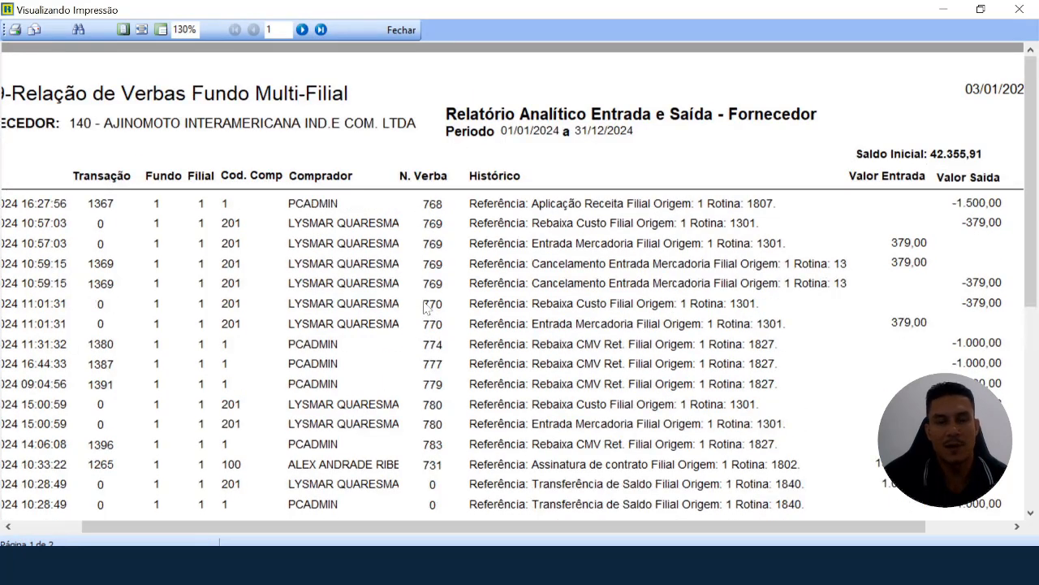
left_click_drag(349, 526, 283, 526)
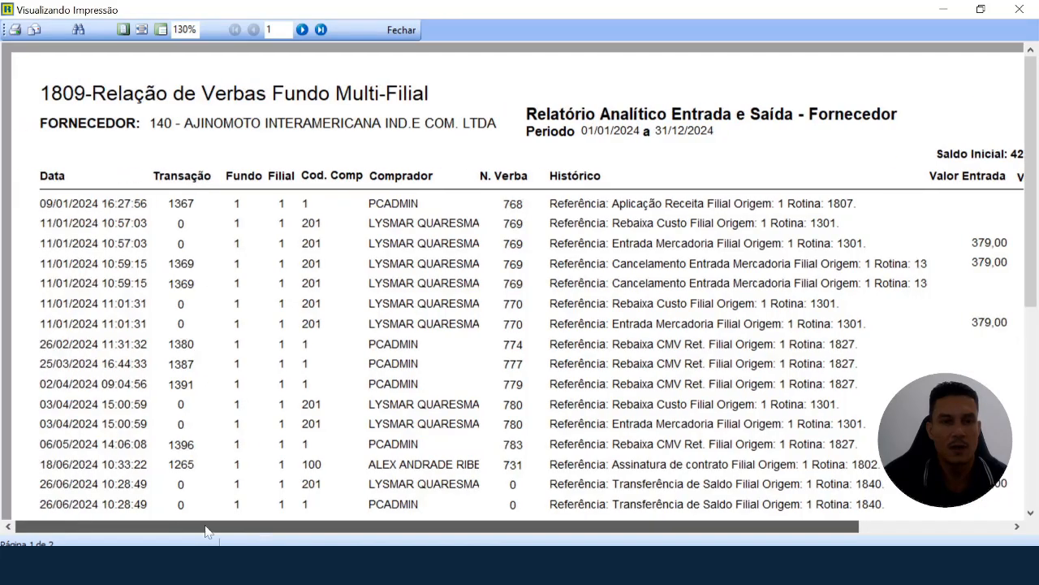
left_click(399, 30)
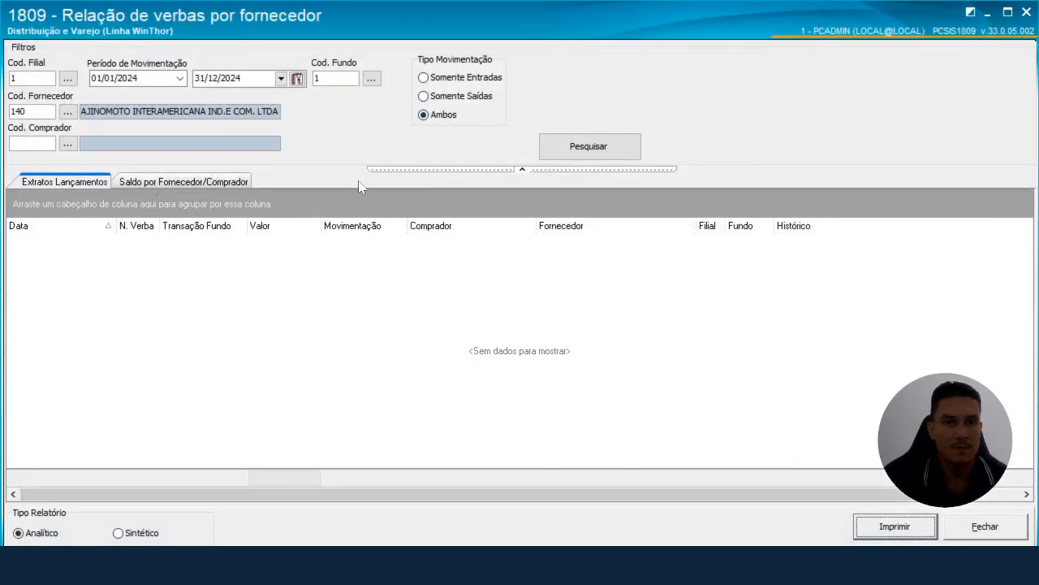
- Reload the fund statement, and search the balance by supplier and buyer for fund 1 and supplier 140
left_click(555, 158)
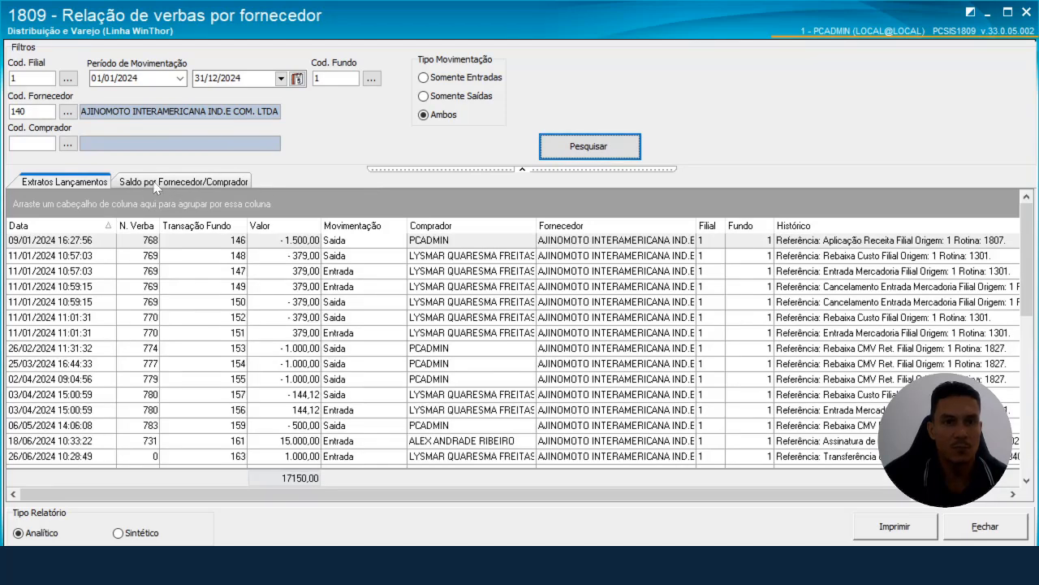
left_click(155, 185)
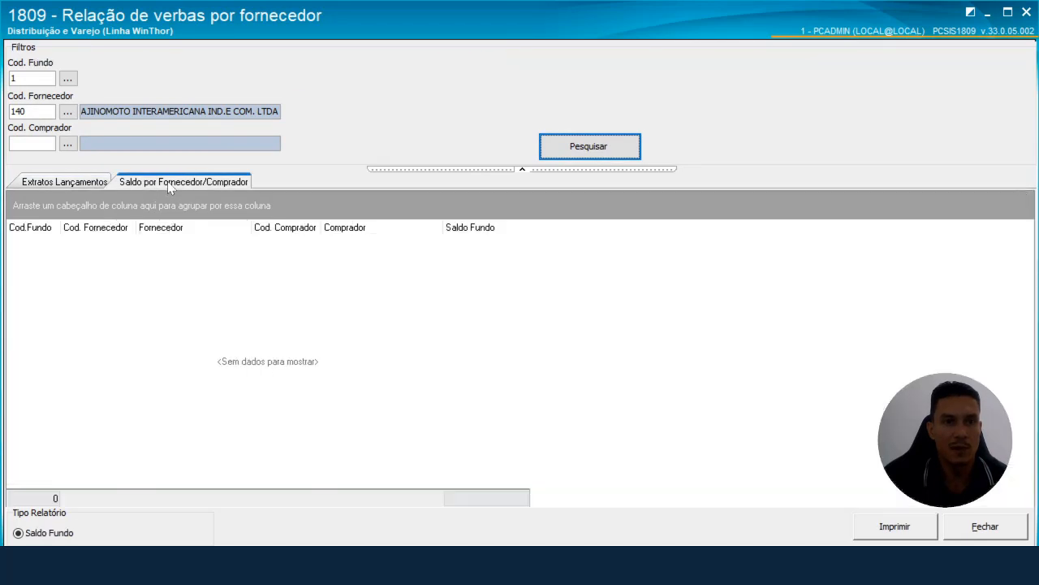
left_click(545, 153)
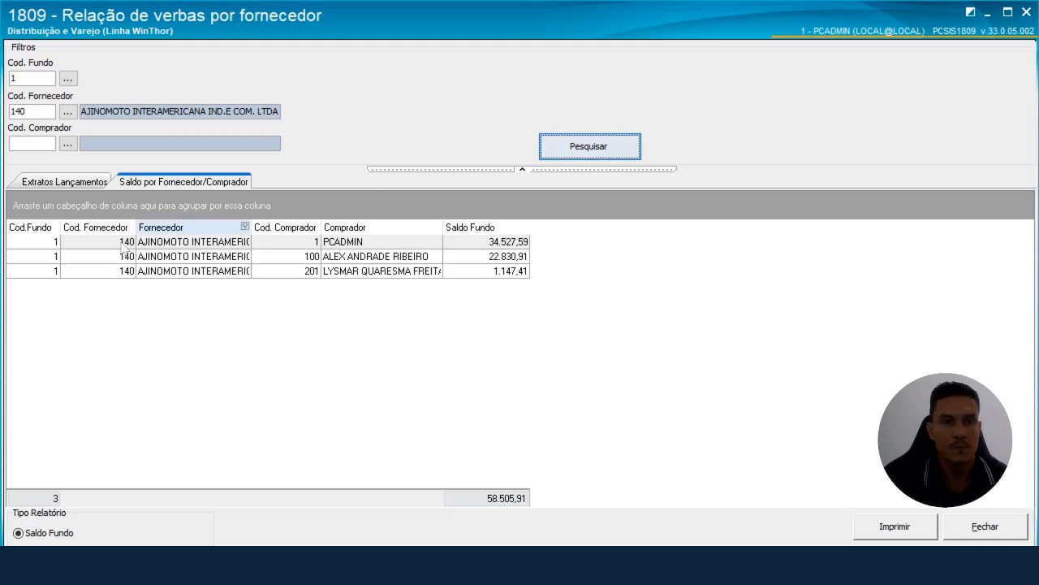
- Examine the fund balance held by each buyer (codes 1, 100 and 201) for supplier 140, and the overall total
left_click(111, 247)
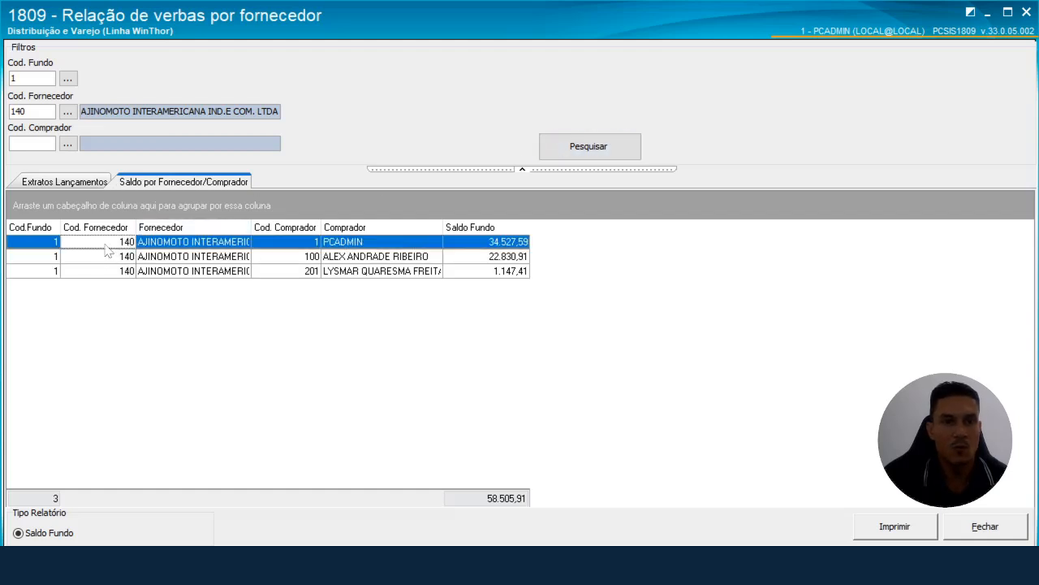
left_click(295, 247)
left_click(372, 244)
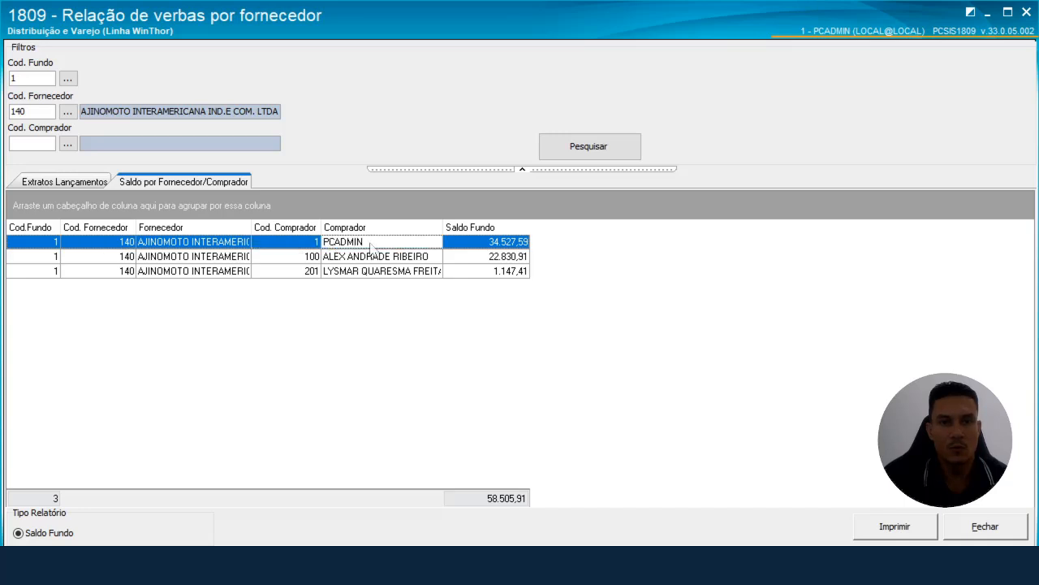
left_click(489, 245)
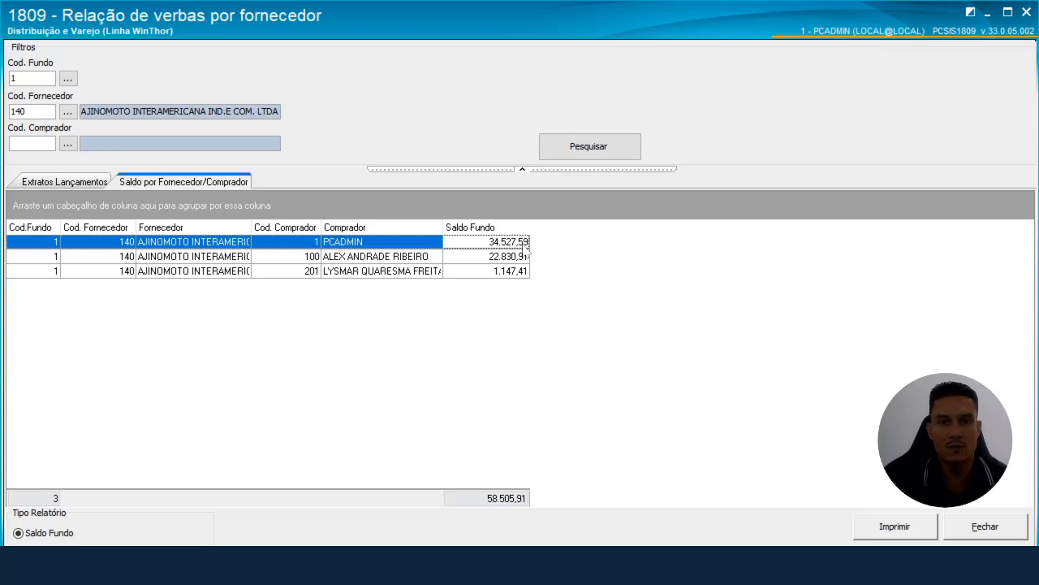
left_click(315, 256)
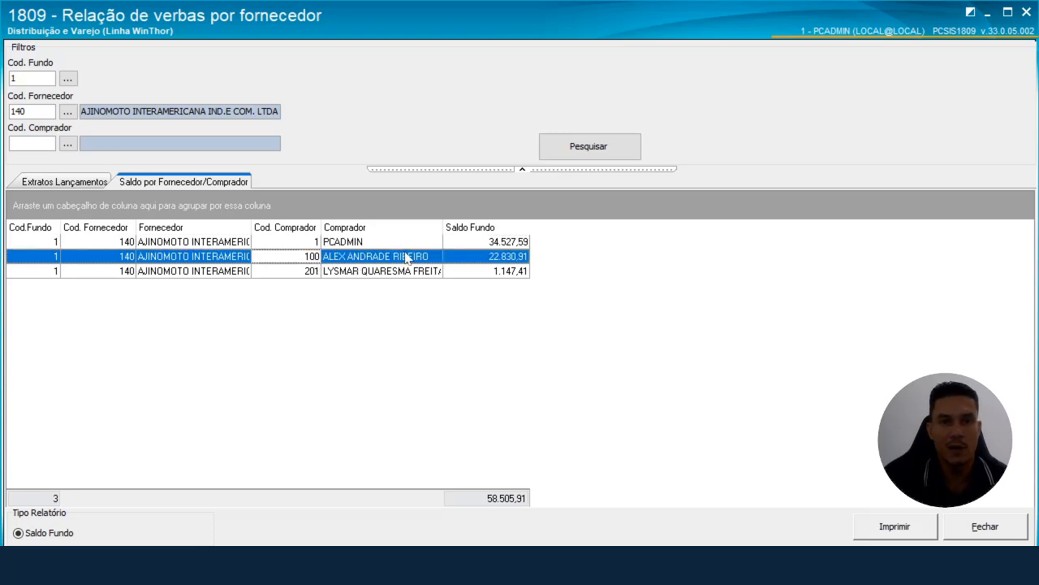
left_click(504, 258)
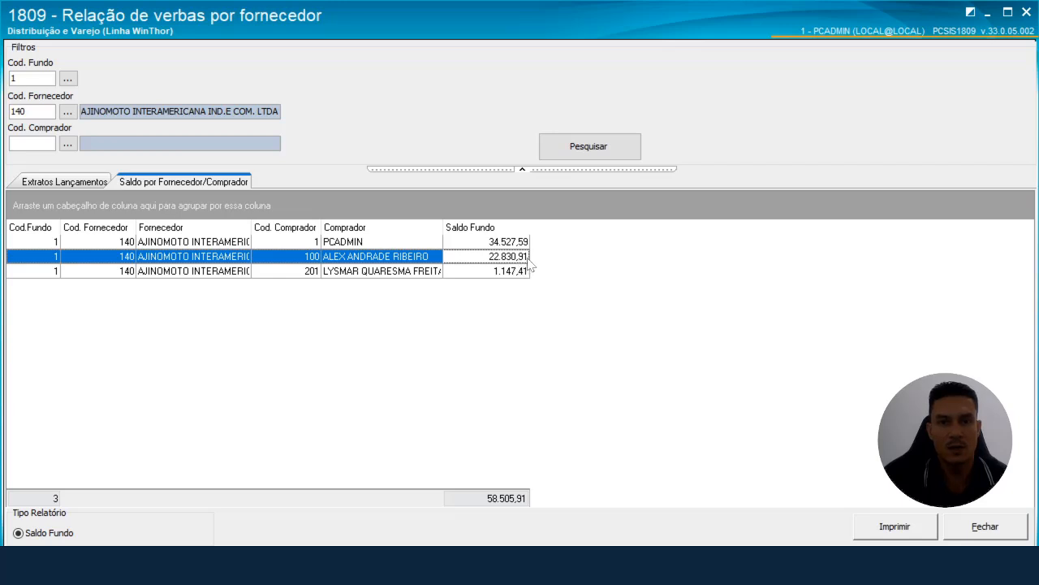
left_click(180, 273)
left_click(309, 274)
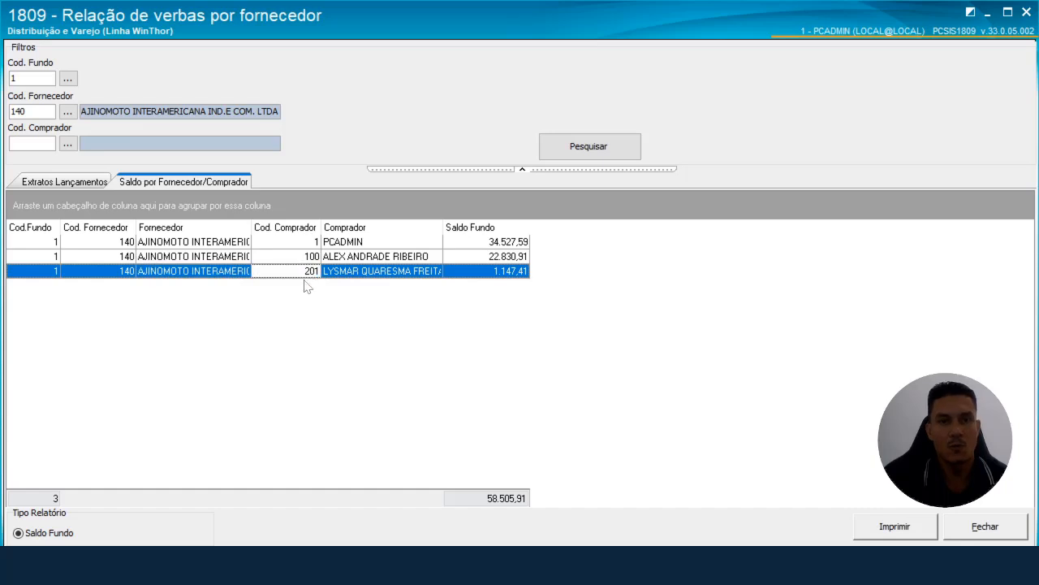
left_click(504, 276)
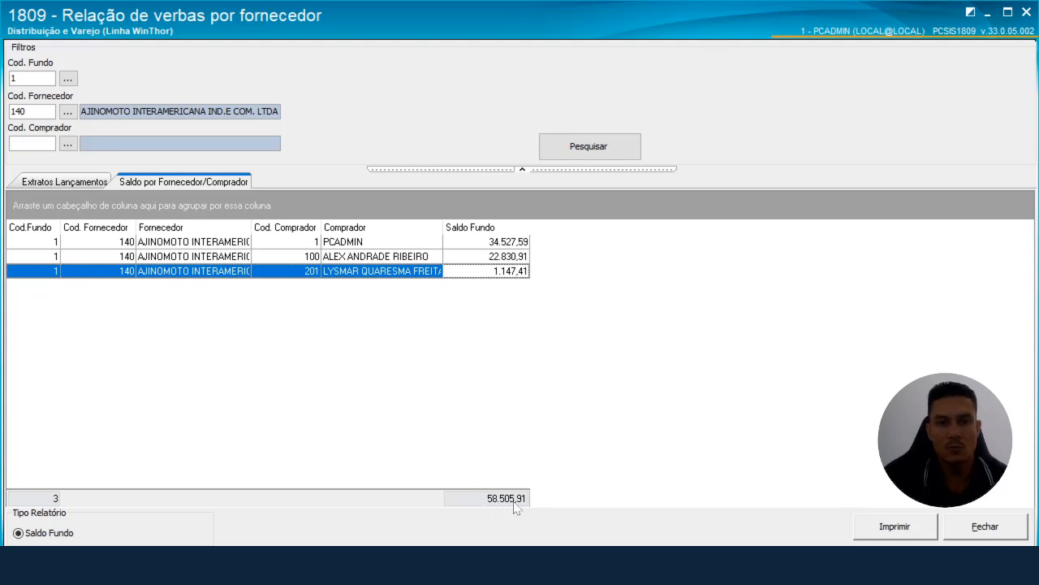
- Preview the Saldo Fundo report by supplier and buyer, look over each buyer's total balance, and close the preview
left_click(884, 529)
left_click(521, 352)
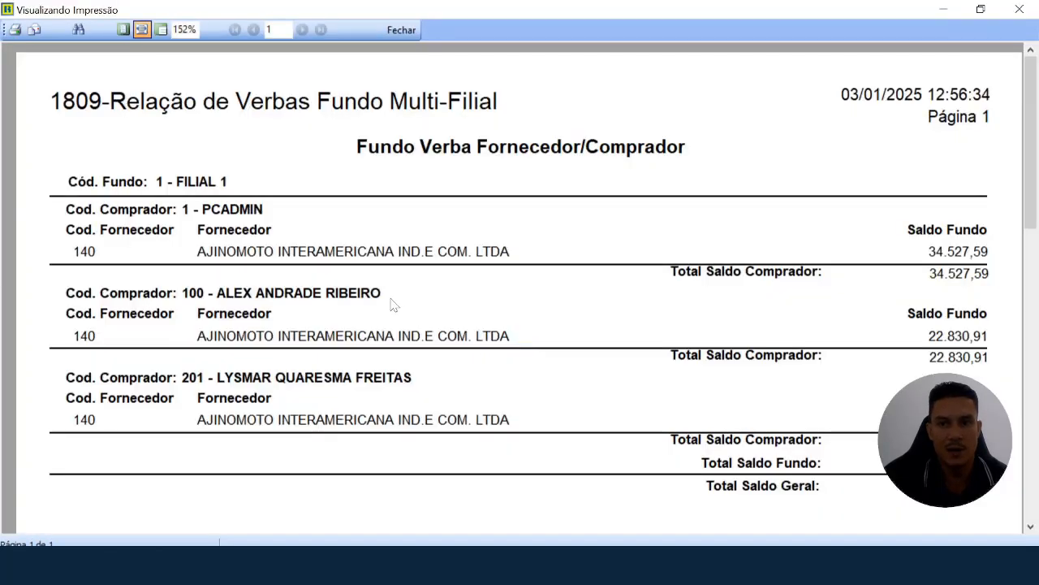
scroll(387, 308, "down", 2)
scroll(385, 317, "up", 3)
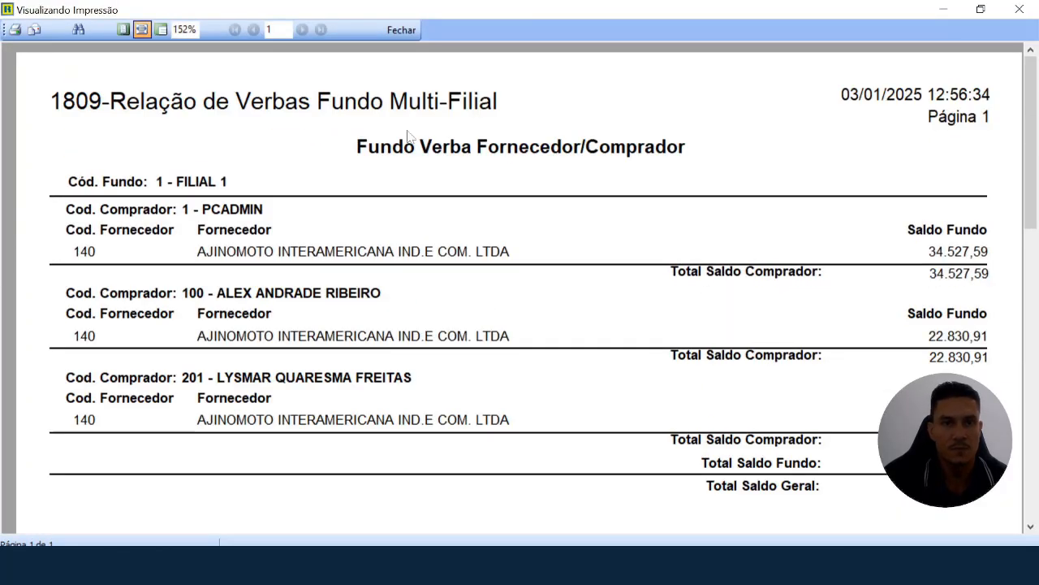
left_click(401, 30)
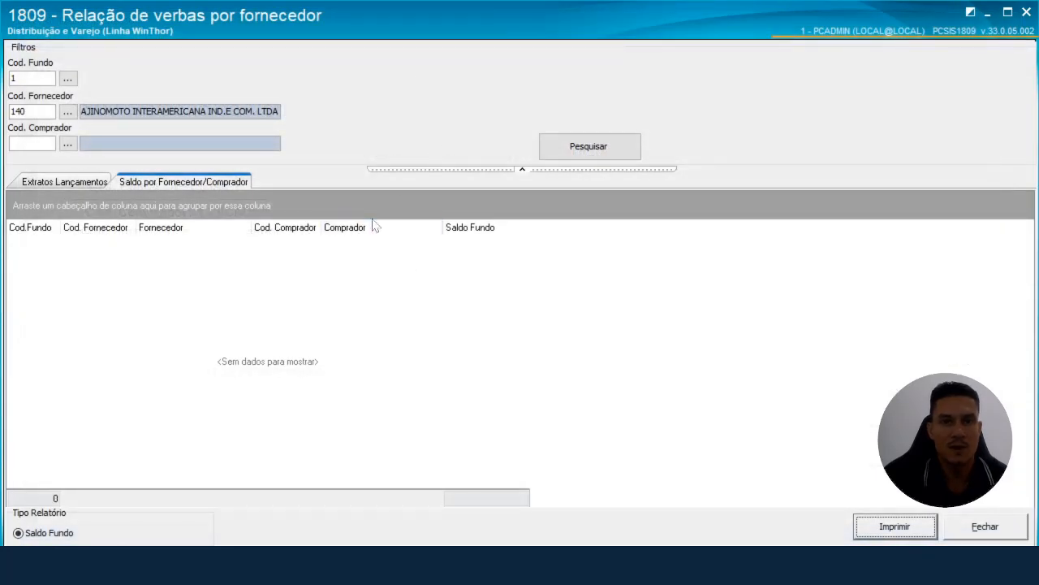
- Reload the fund statement entries, preview them as a Sintético report to review each buyer's totals, and close the preview
left_click(78, 183)
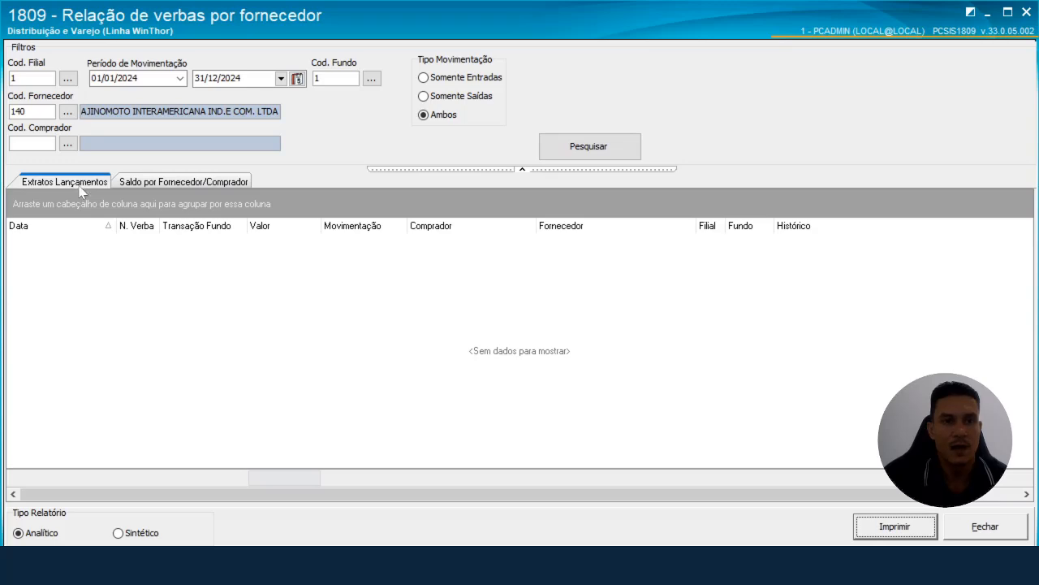
left_click(574, 148)
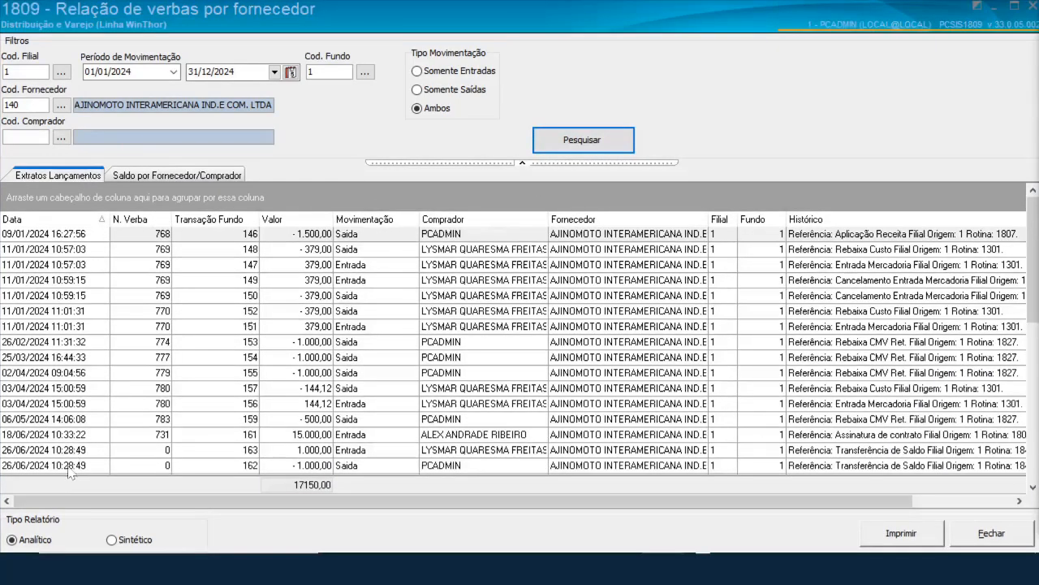
left_click(112, 540)
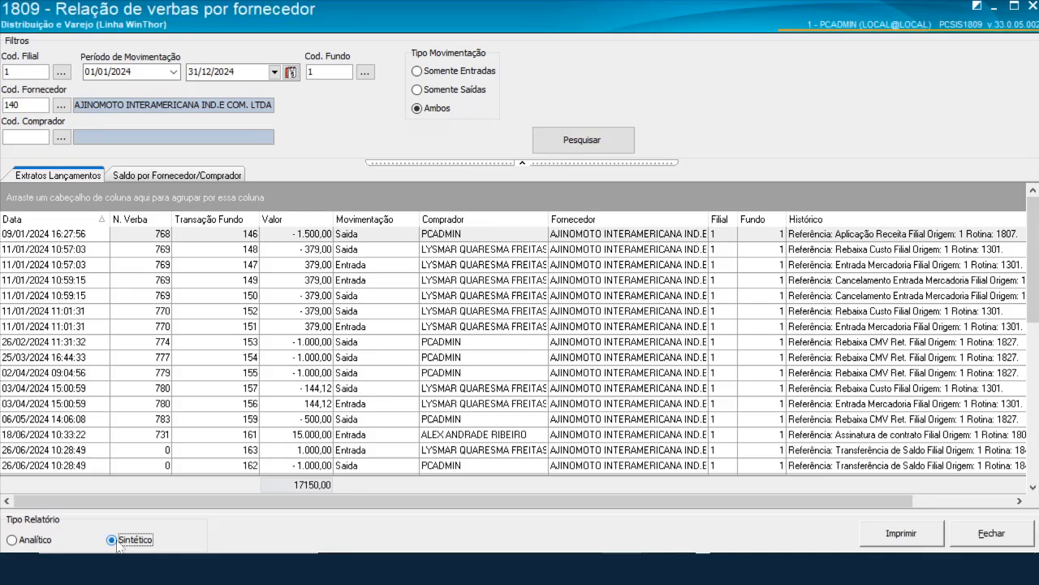
left_click(866, 536)
left_click(454, 349)
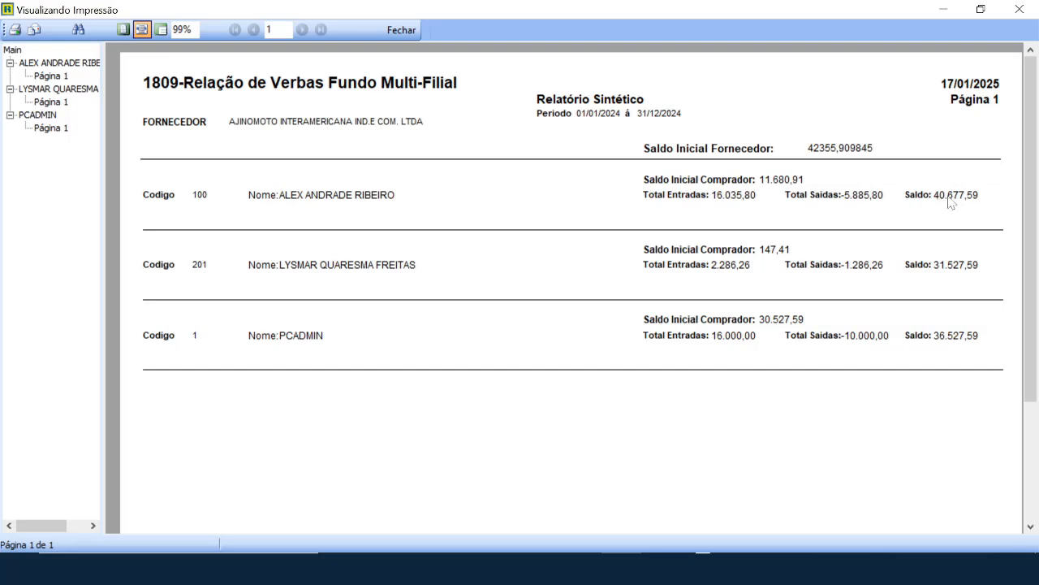
left_click(402, 31)
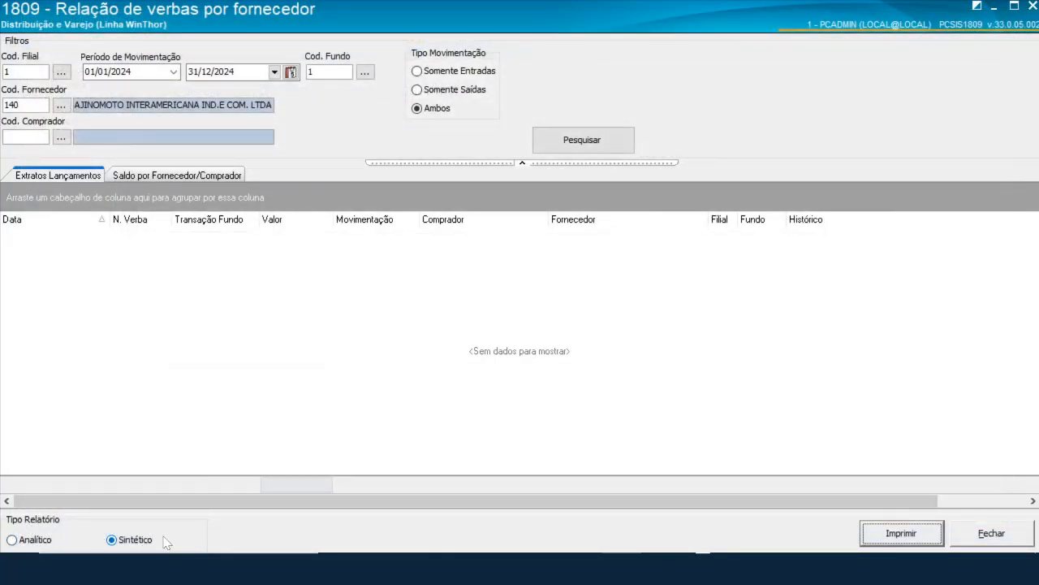
- Search the fund statement entries again and look through the listed movements and their allowance numbers
left_click(583, 159)
left_click(315, 334)
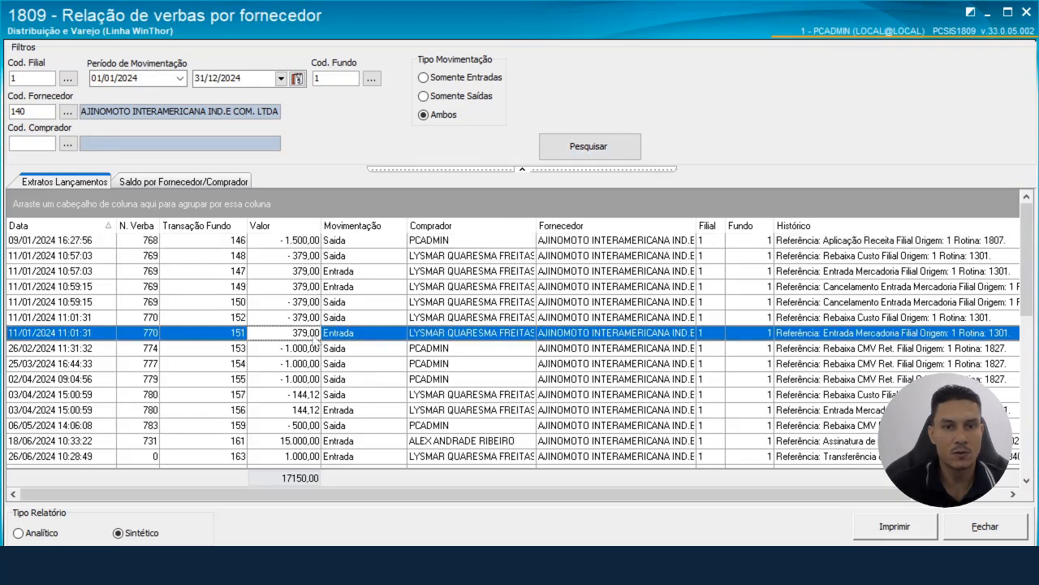
scroll(309, 345, "down", 6)
scroll(304, 348, "up", 6)
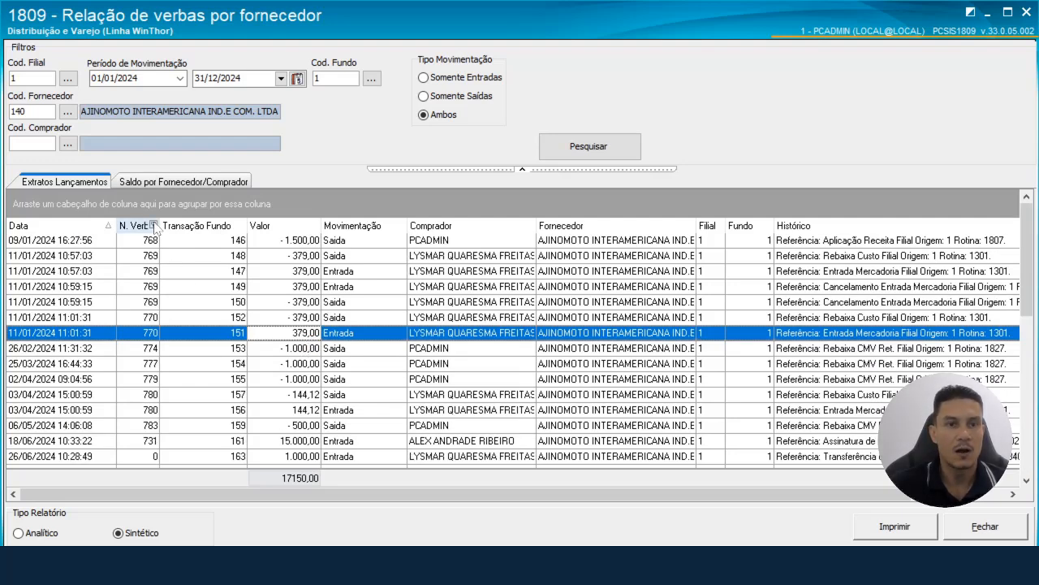
left_click_drag(160, 224, 179, 225)
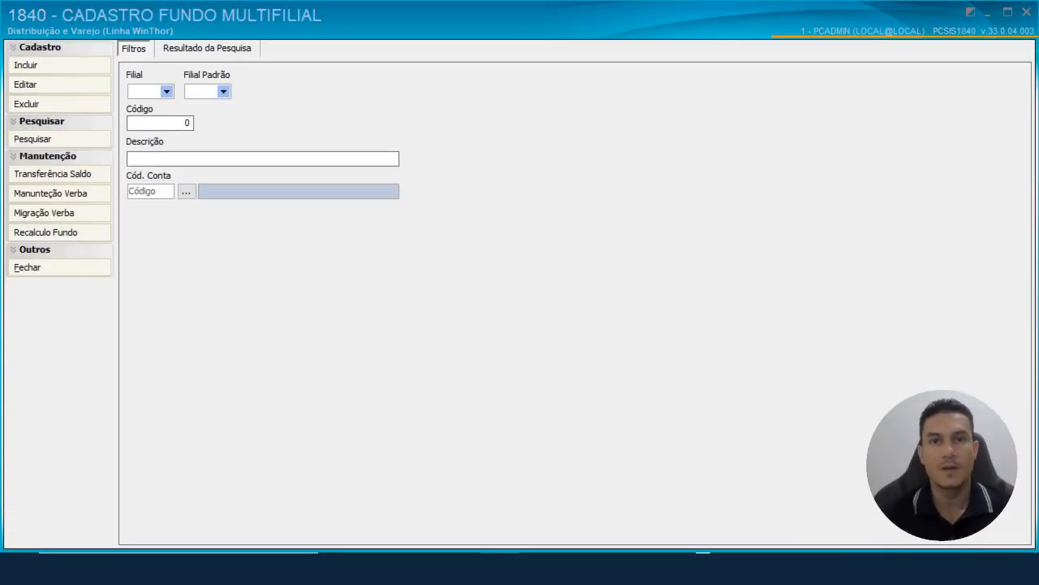